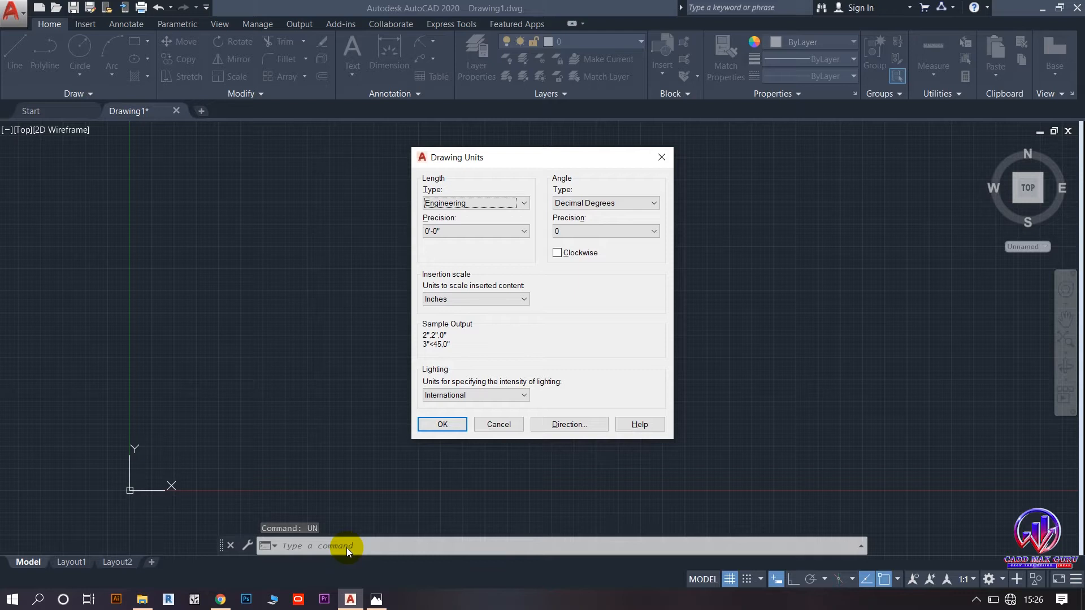
- Dismiss the drawing units dialog and draw a freehand rectangle about 147350' wide in the empty drawing area
click(662, 157)
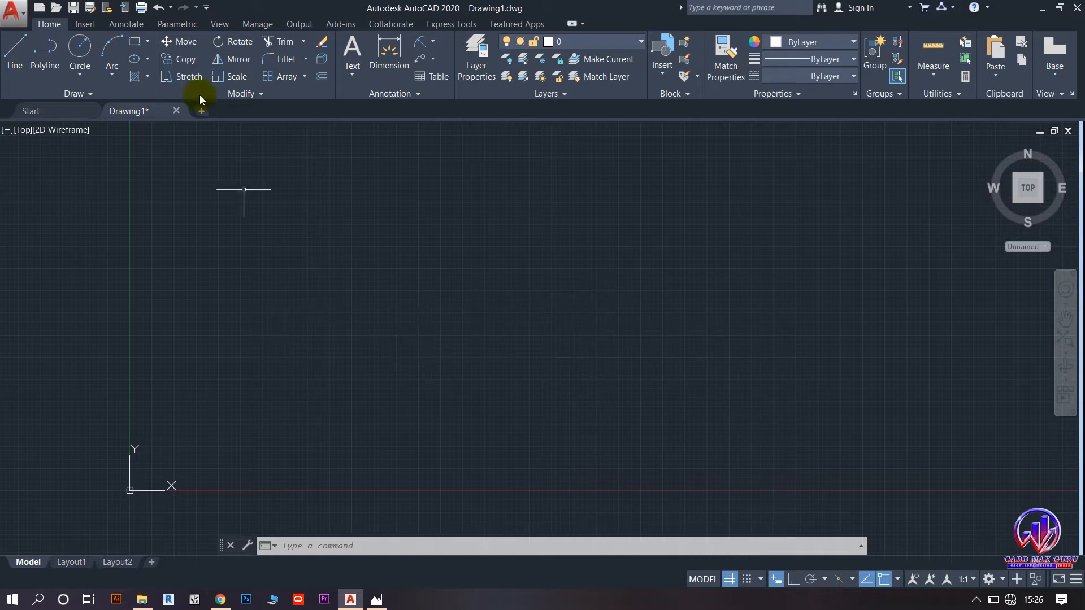
click(308, 546)
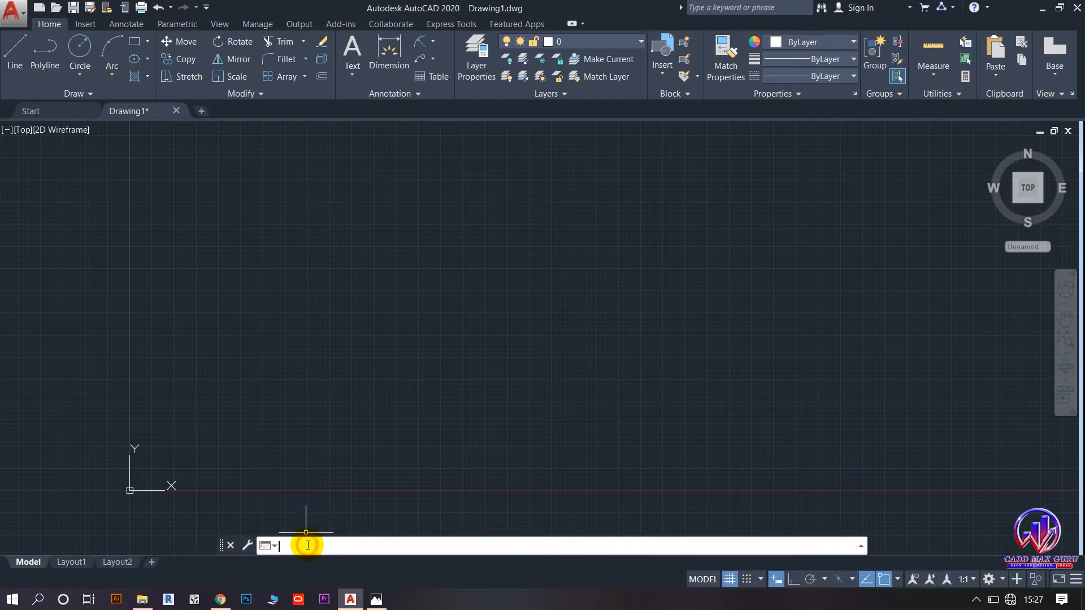
text(REC)
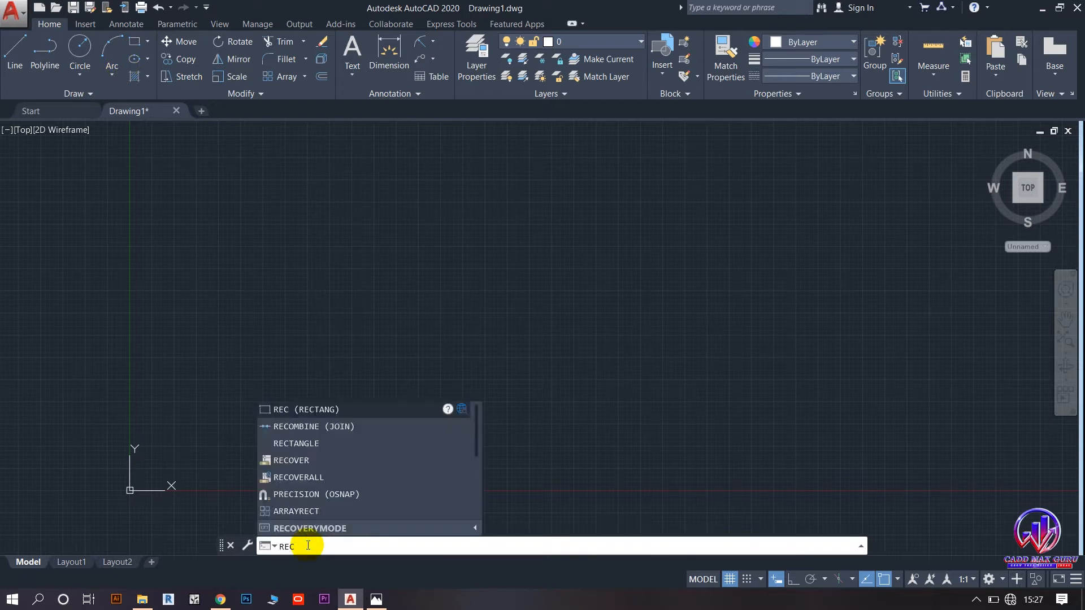
key(Return)
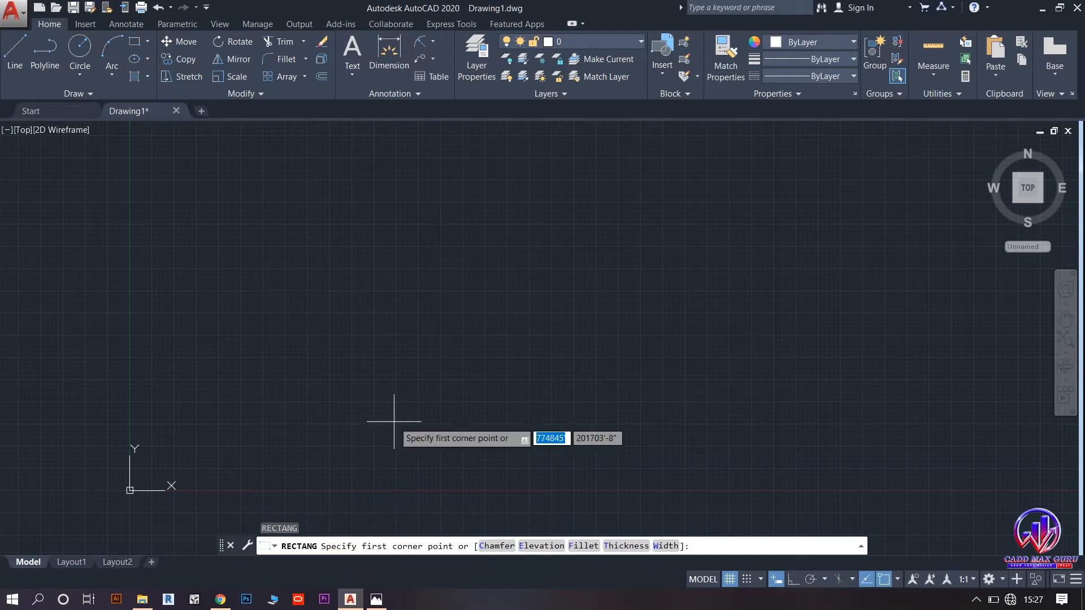
click(294, 323)
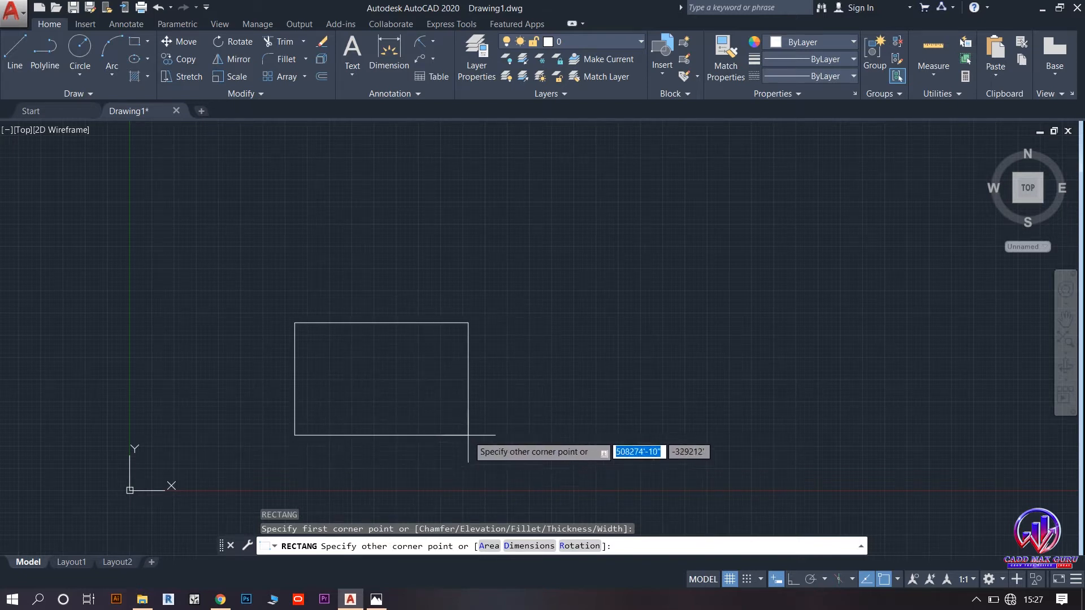
click(351, 380)
scroll(349, 372, up, 4)
middle_drag(230, 334, 292, 360)
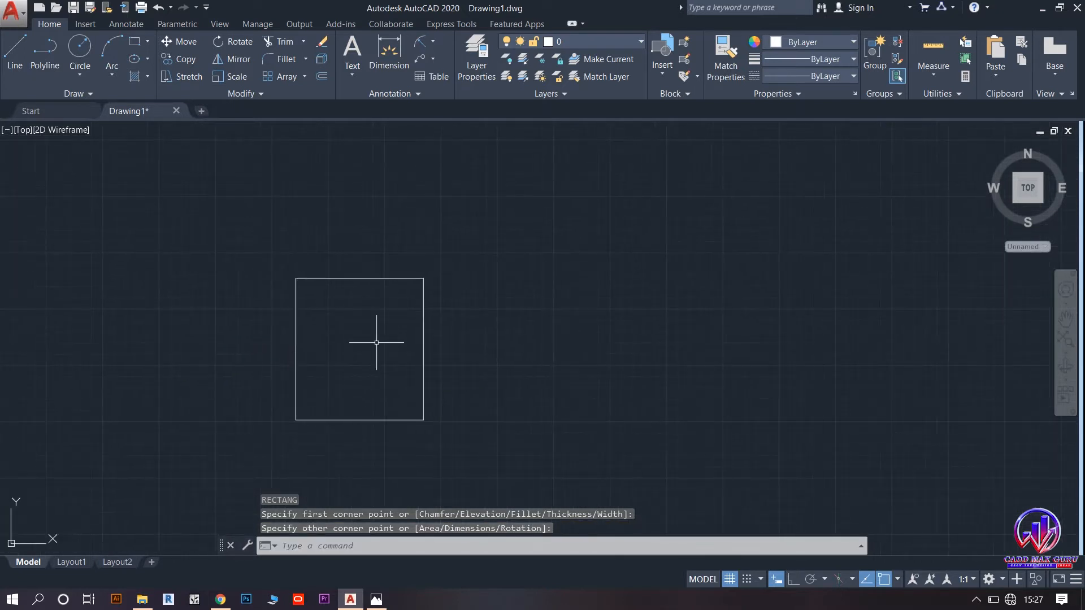
- Dimension the freehand rectangle's top and left edges, placing each dimension just outside its edge
click(399, 50)
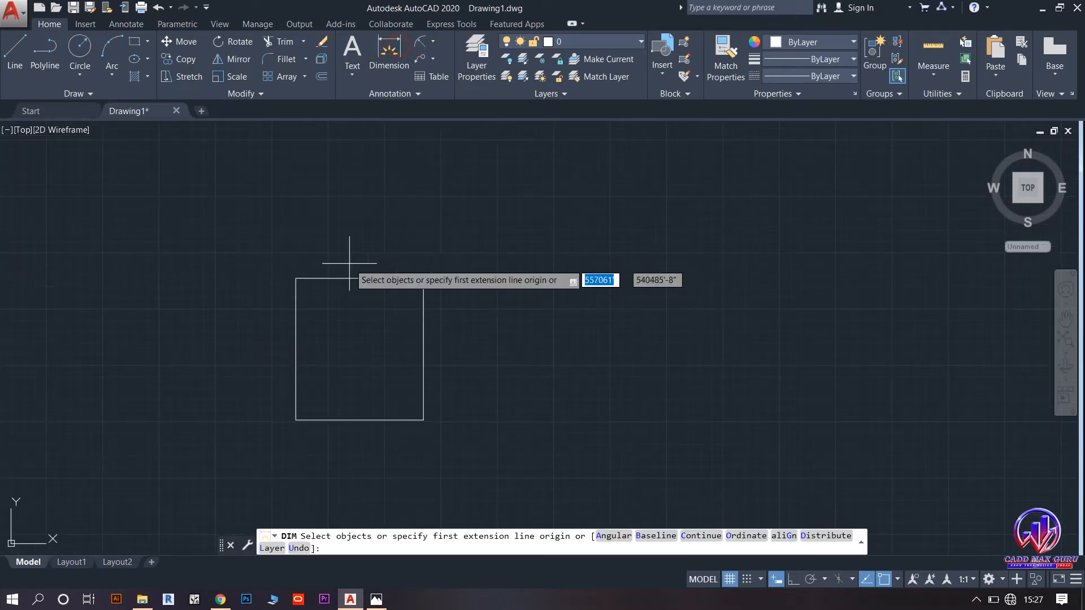
click(342, 278)
click(342, 265)
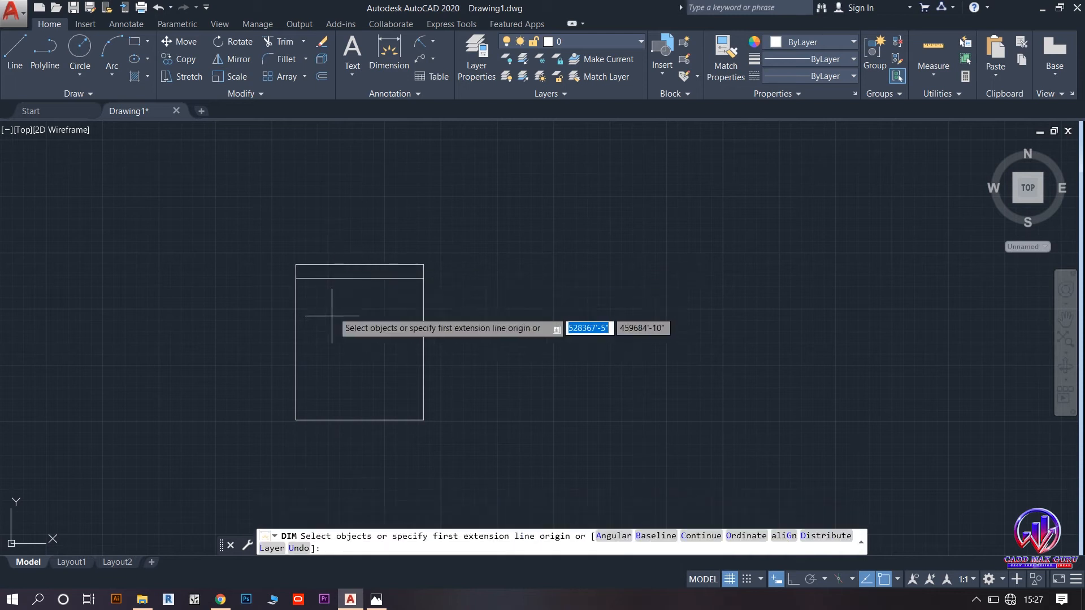
click(295, 317)
click(285, 313)
- Examine the dimension text above the freehand rectangle's top edge at close range, and end the Dimension command
scroll(364, 254, up, 8)
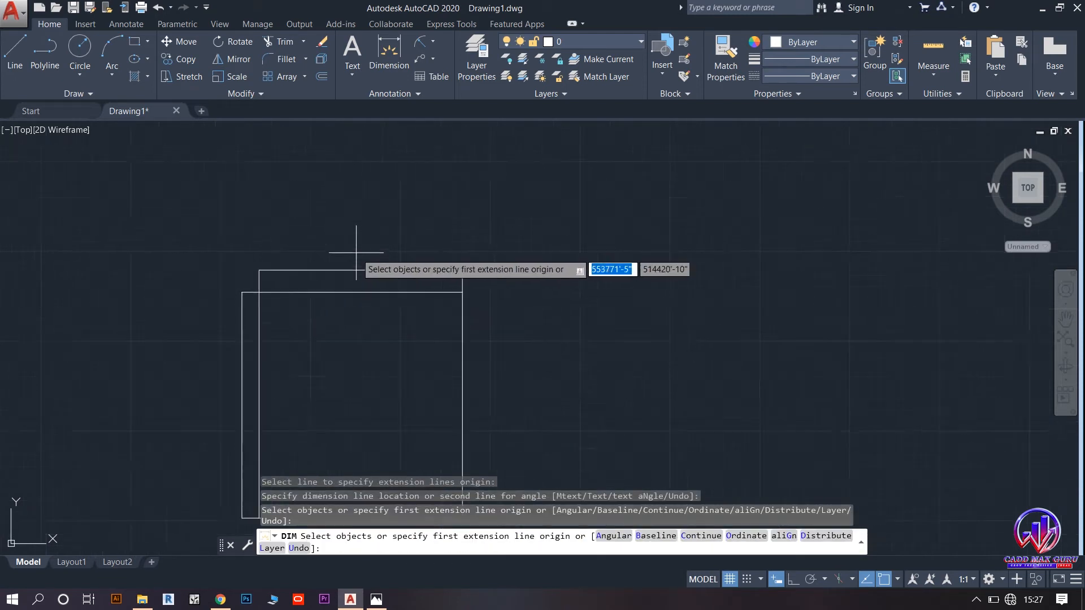
scroll(286, 306, up, 6)
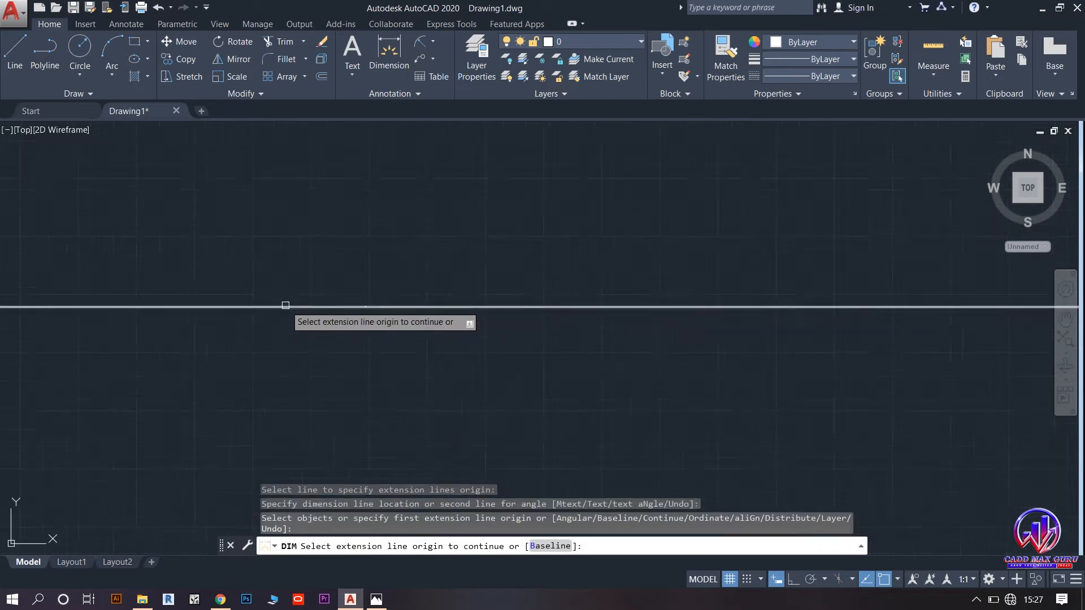
middle_drag(286, 305, 474, 284)
scroll(470, 282, up, 6)
scroll(489, 305, up, 3)
scroll(481, 308, down, 5)
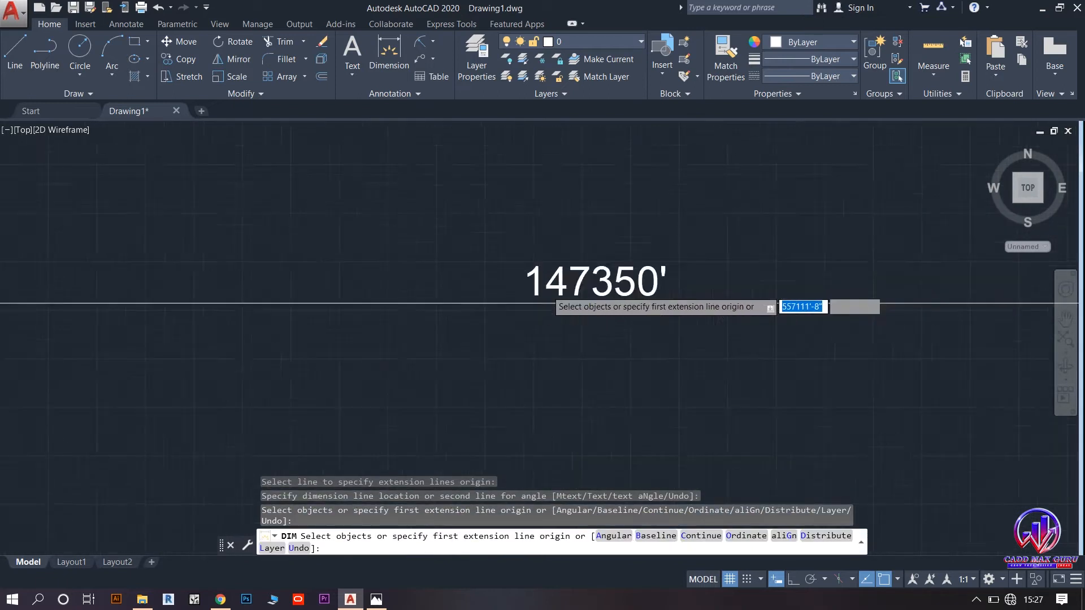
scroll(504, 314, up, 5)
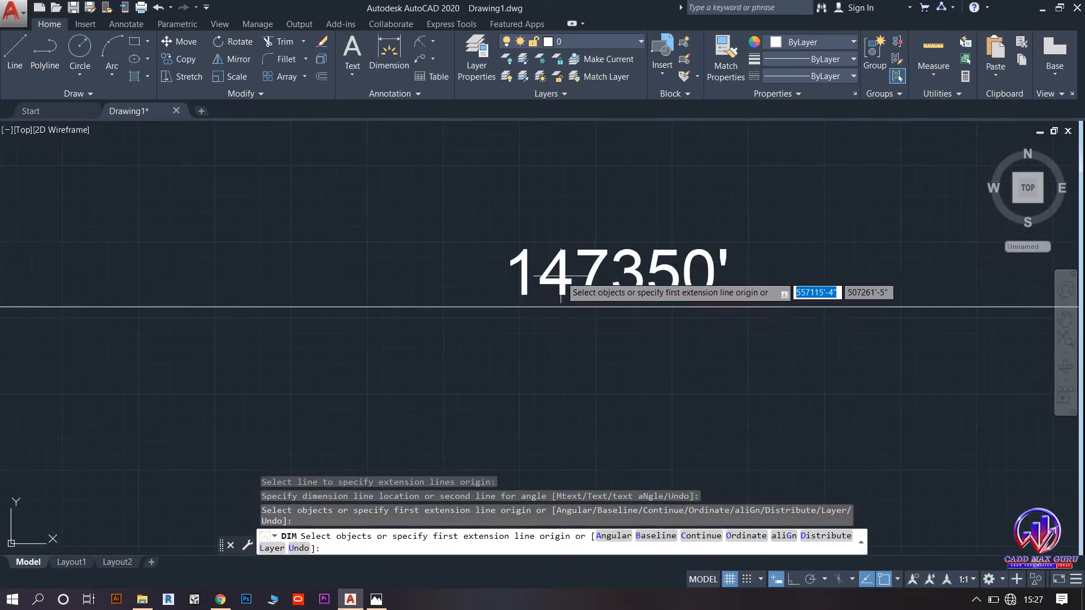
scroll(525, 308, down, 6)
text(c)
key(Return)
scroll(478, 340, down, 3)
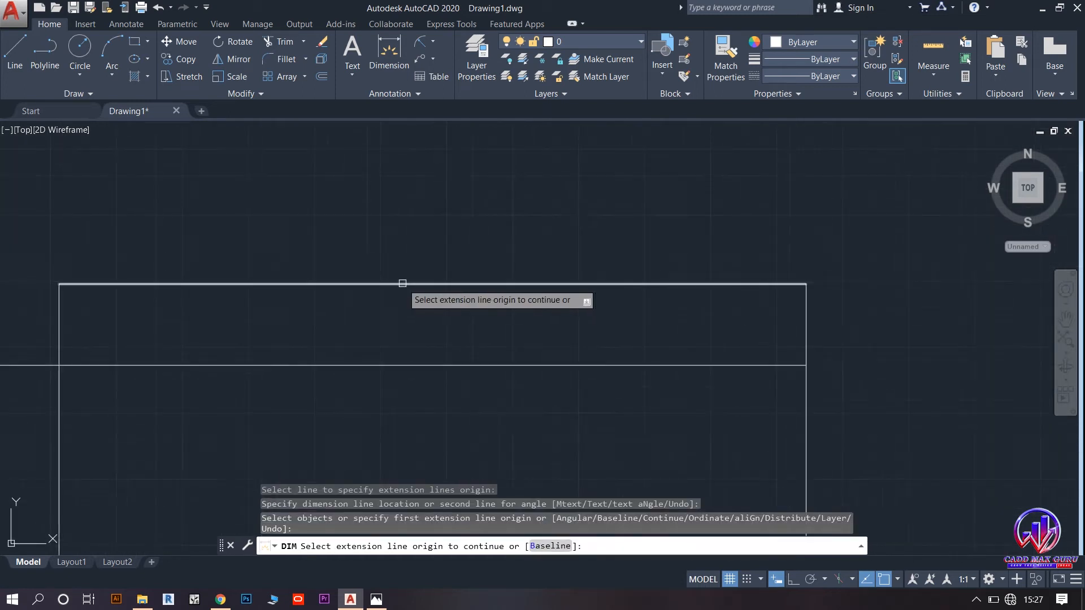
scroll(402, 283, down, 8)
right_click(401, 294)
click(416, 300)
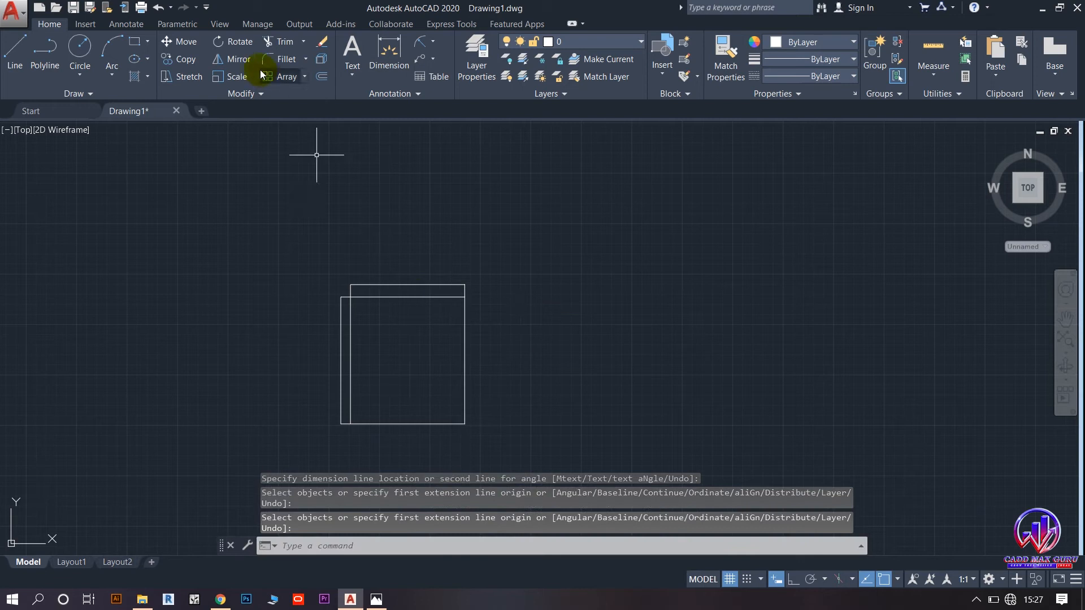
- Draw a second rectangle beside the first using the Dimensions option, with length 300' and width 200'
click(135, 41)
middle_drag(407, 362, 283, 400)
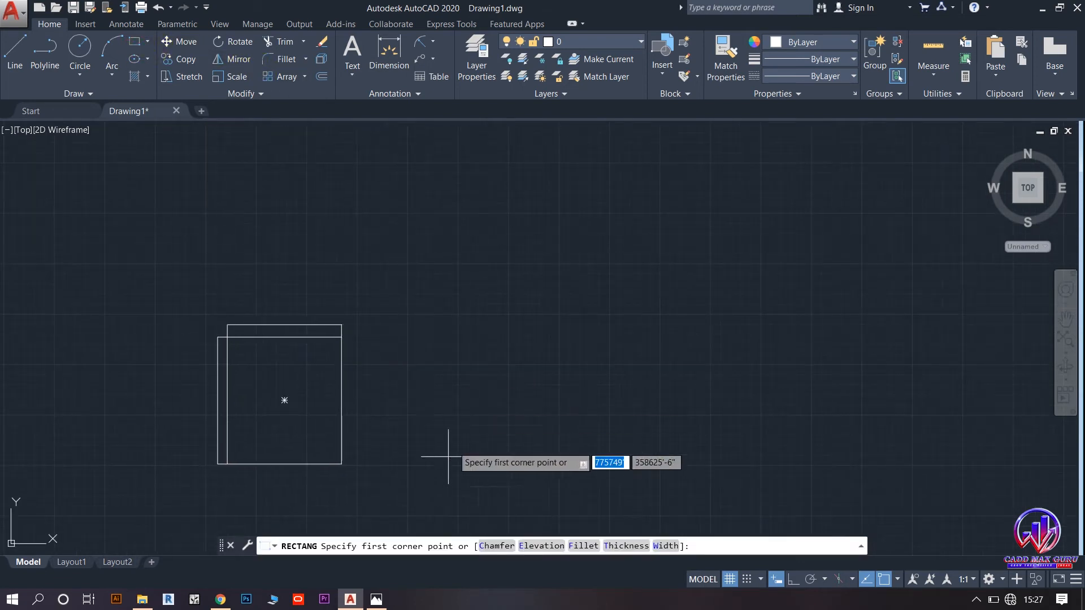
click(458, 362)
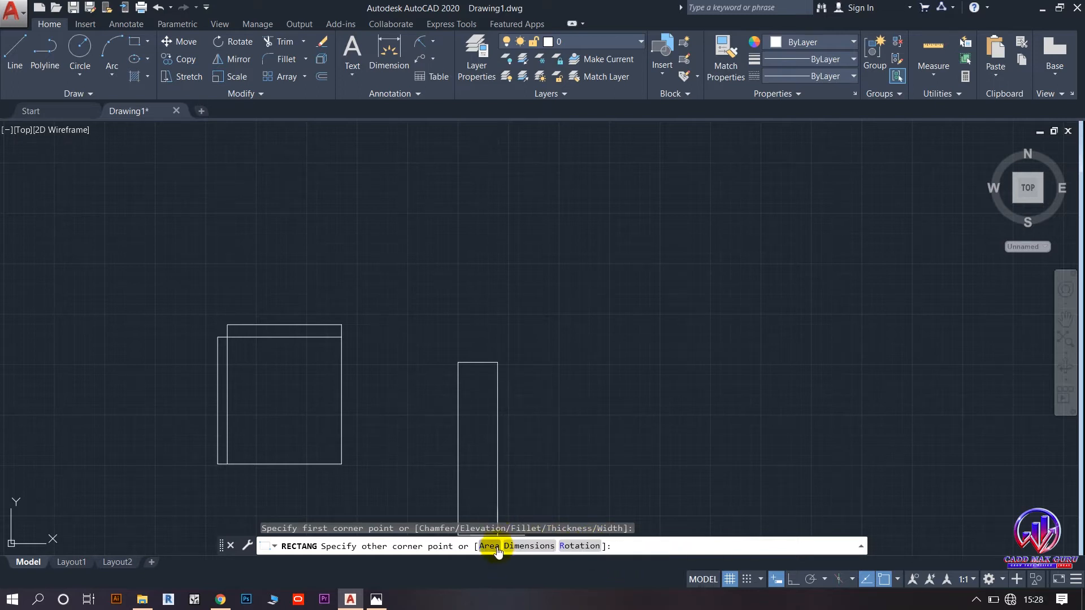
click(536, 546)
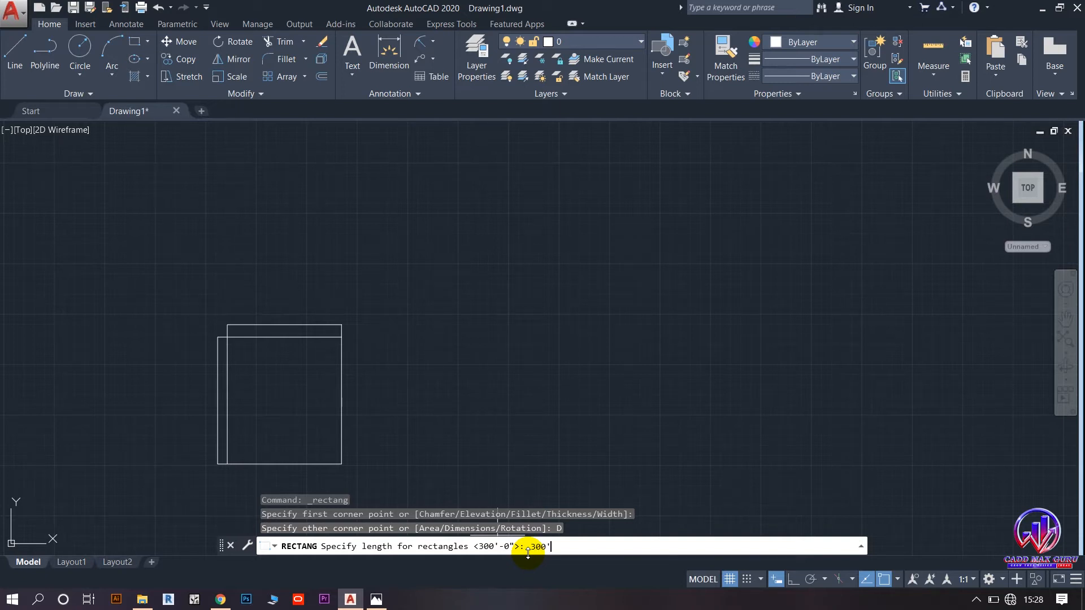
key(Return)
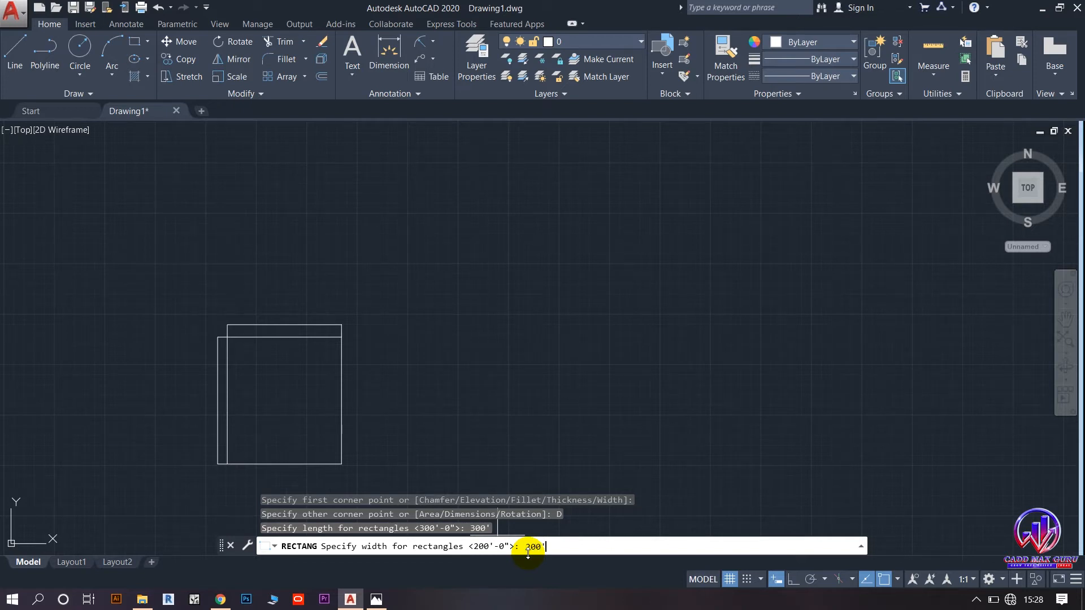
key(Return)
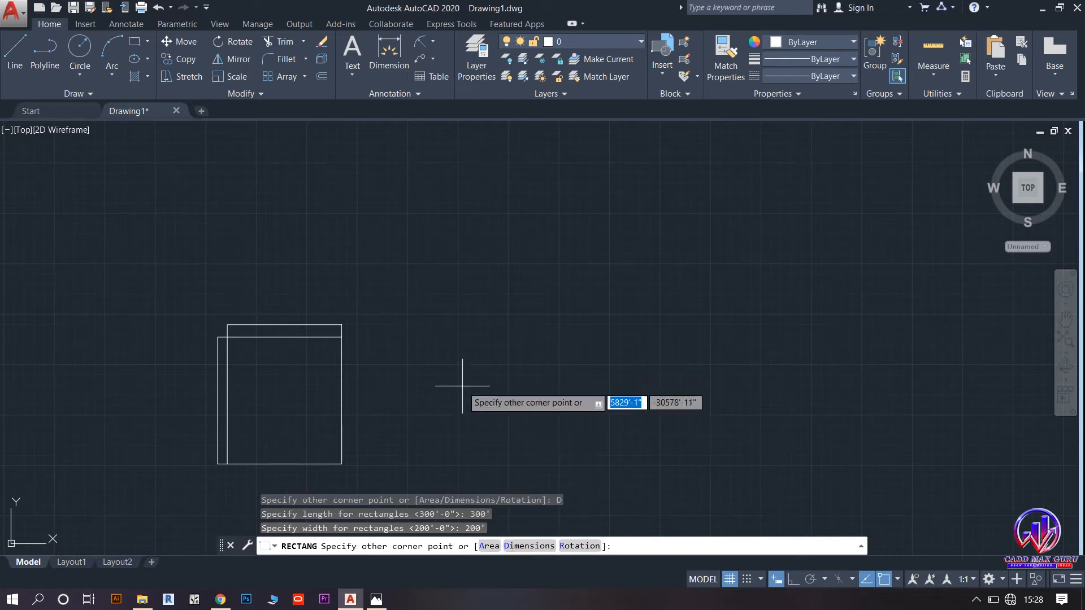
scroll(477, 353, down, 8)
scroll(364, 340, up, 8)
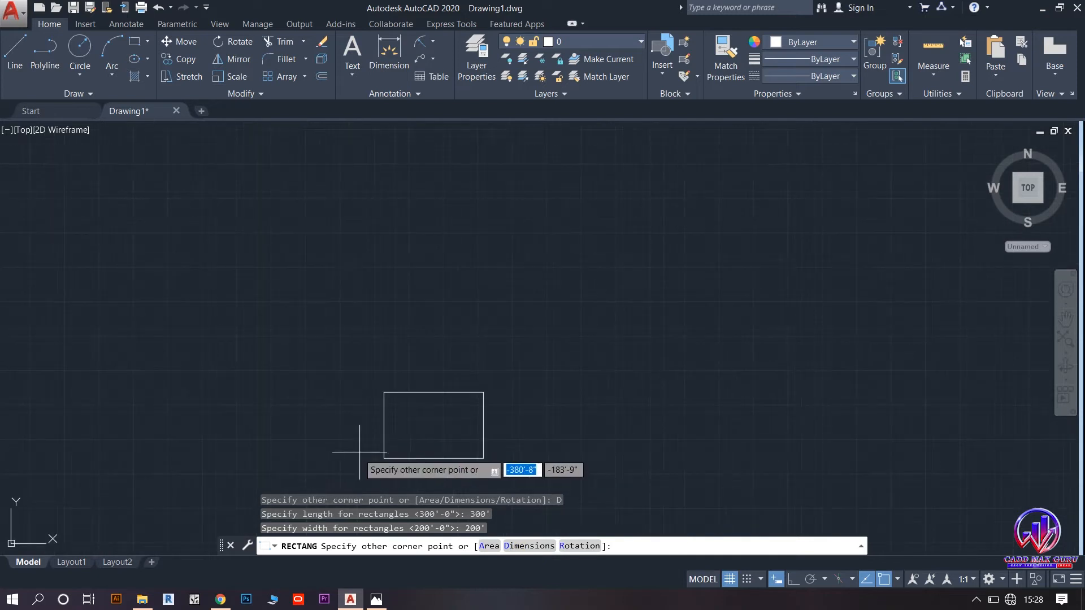
click(582, 337)
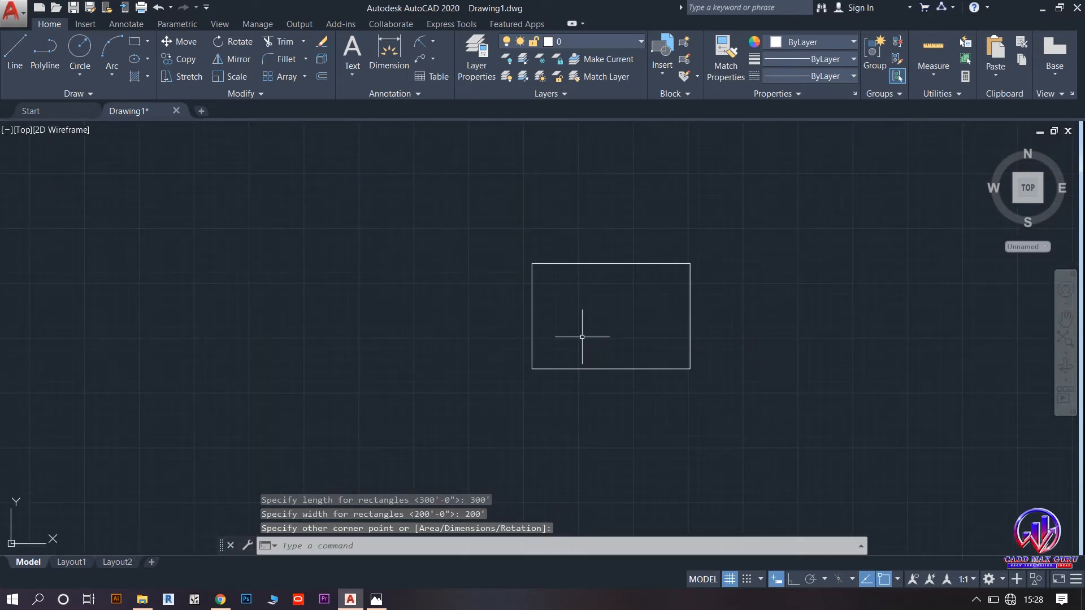
- Dimension the top and left edges of the new rectangle, placing the dimensions outside its outline
middle_drag(602, 339, 453, 344)
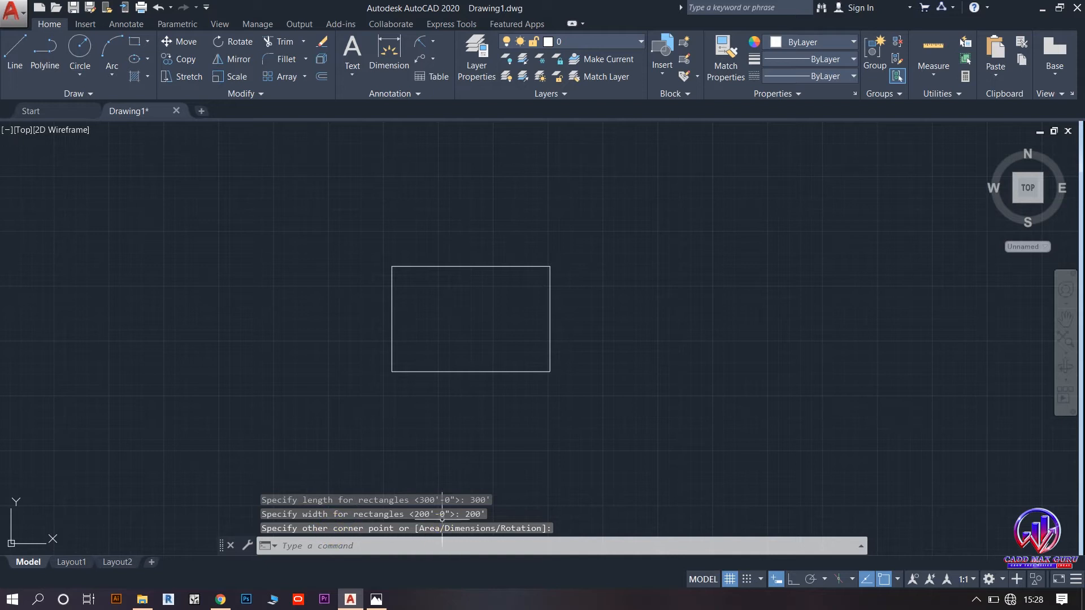
scroll(445, 317, up, 2)
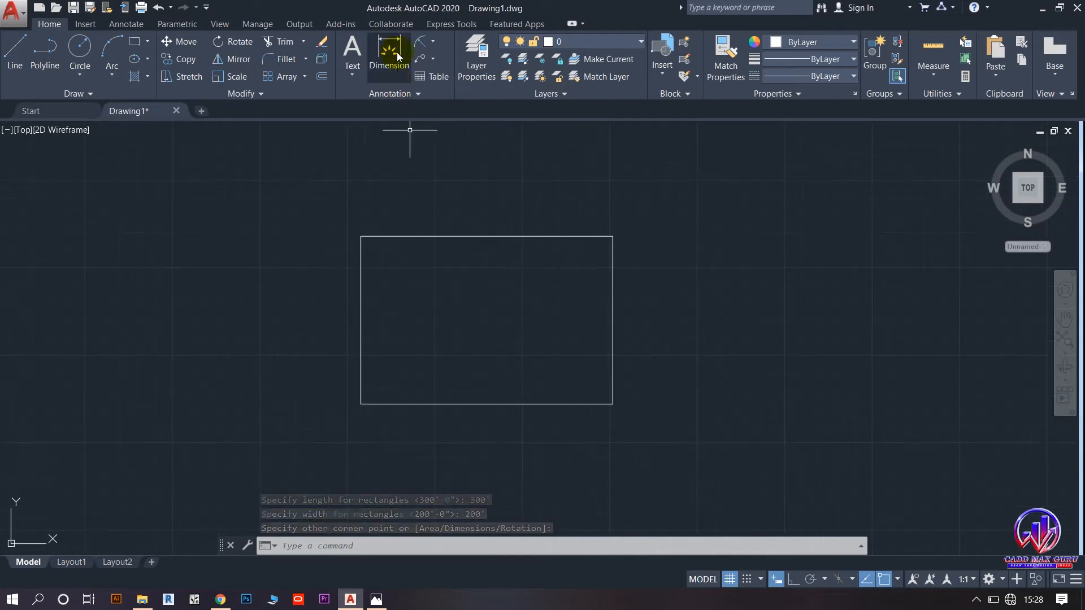
click(388, 52)
click(416, 236)
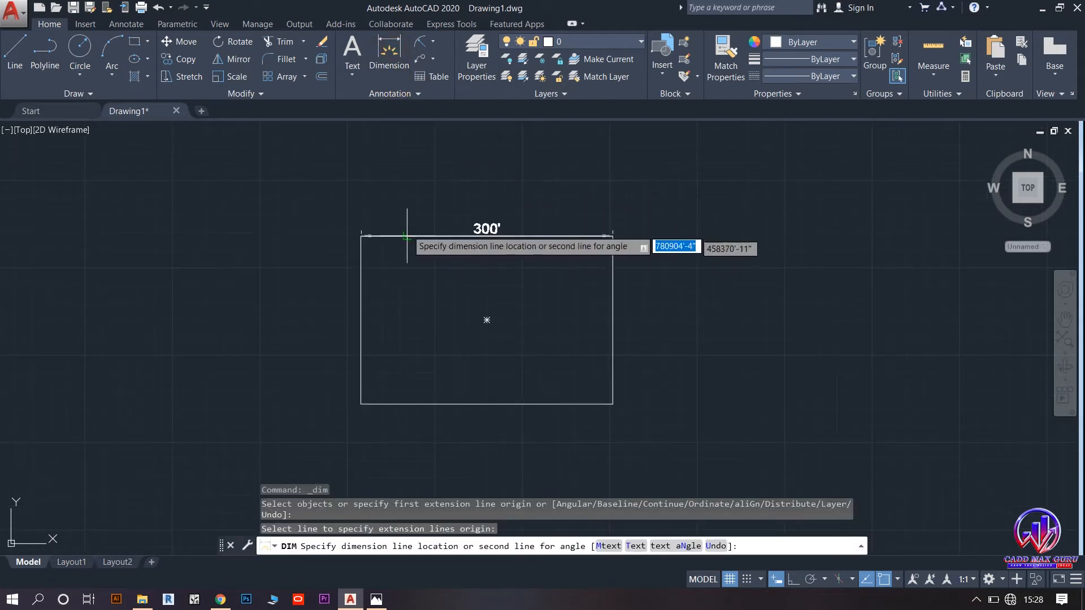
click(407, 217)
click(360, 283)
click(326, 271)
scroll(274, 291, down, 1)
scroll(303, 283, up, 1)
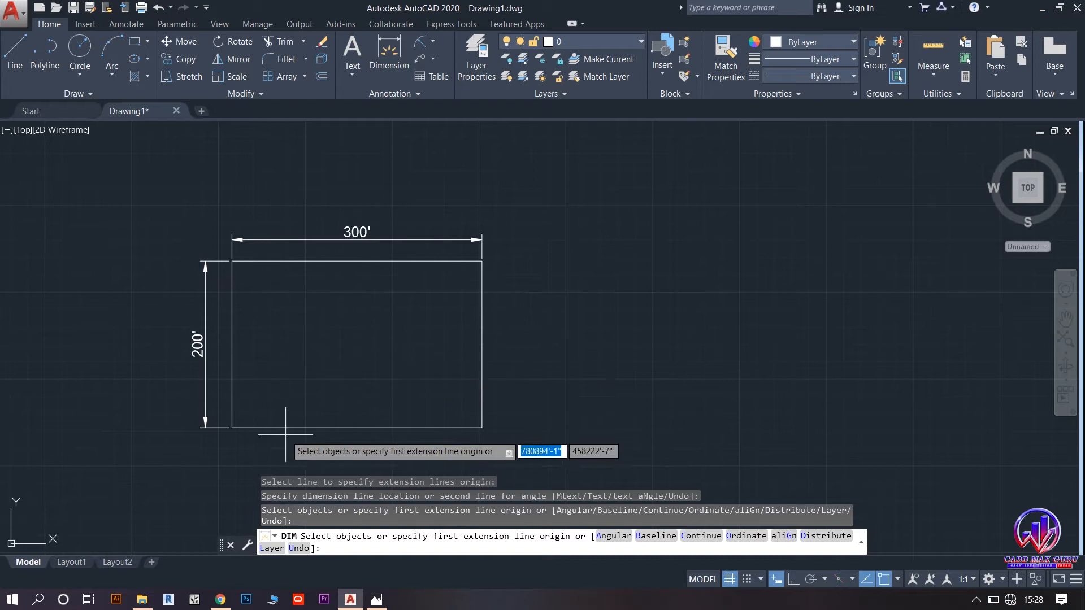
- Switch to the Photos window with REC.jpg, examine the chamfered, filleted and thick-outline rectangle examples, and return to the drawing
click(376, 599)
double_click(365, 311)
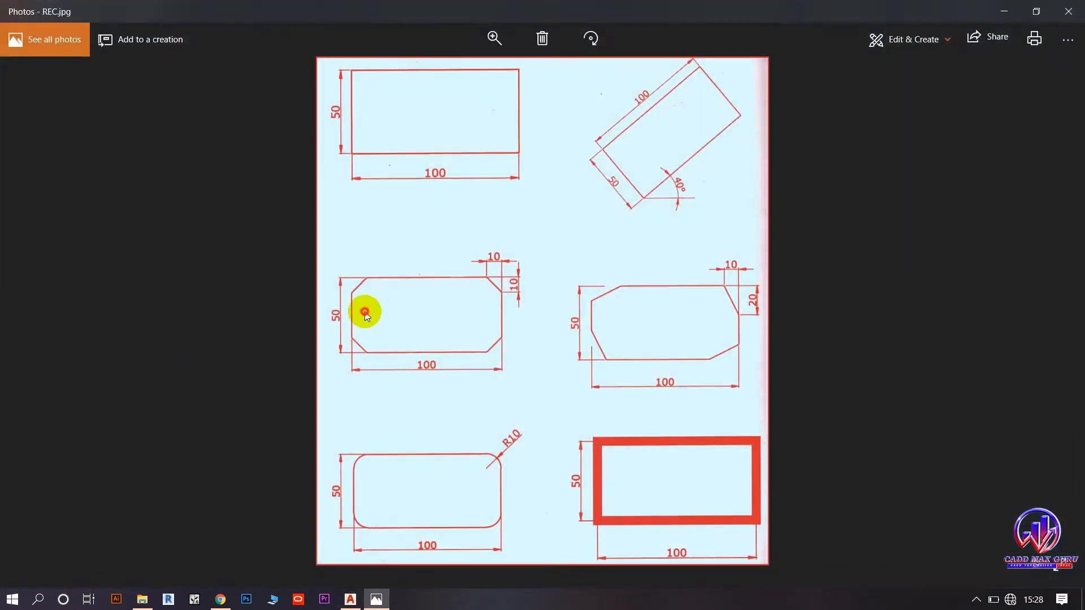
drag(344, 296, 424, 340)
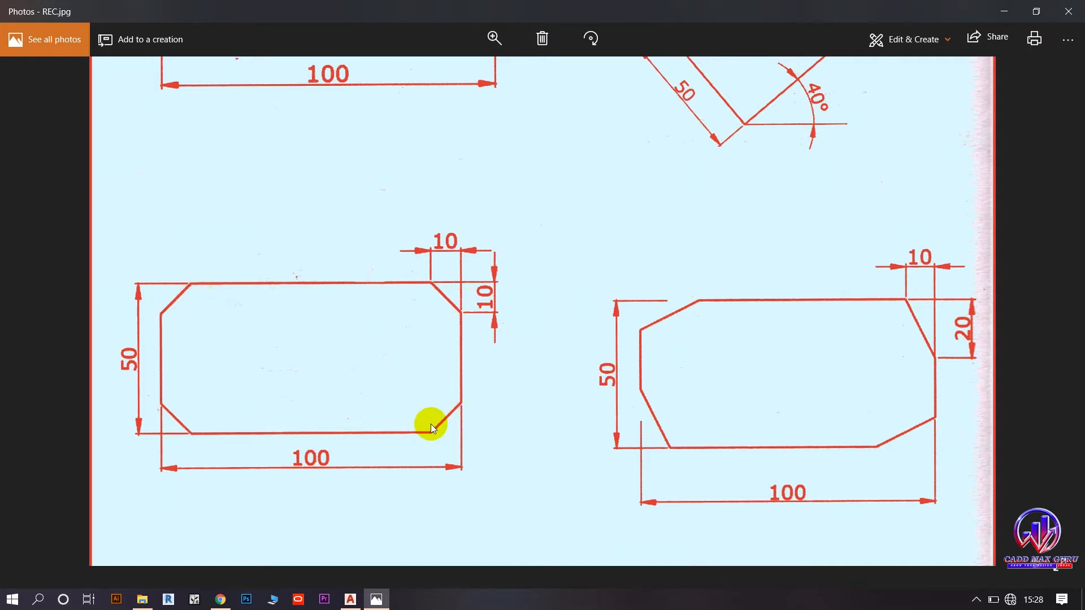
drag(448, 317, 443, 383)
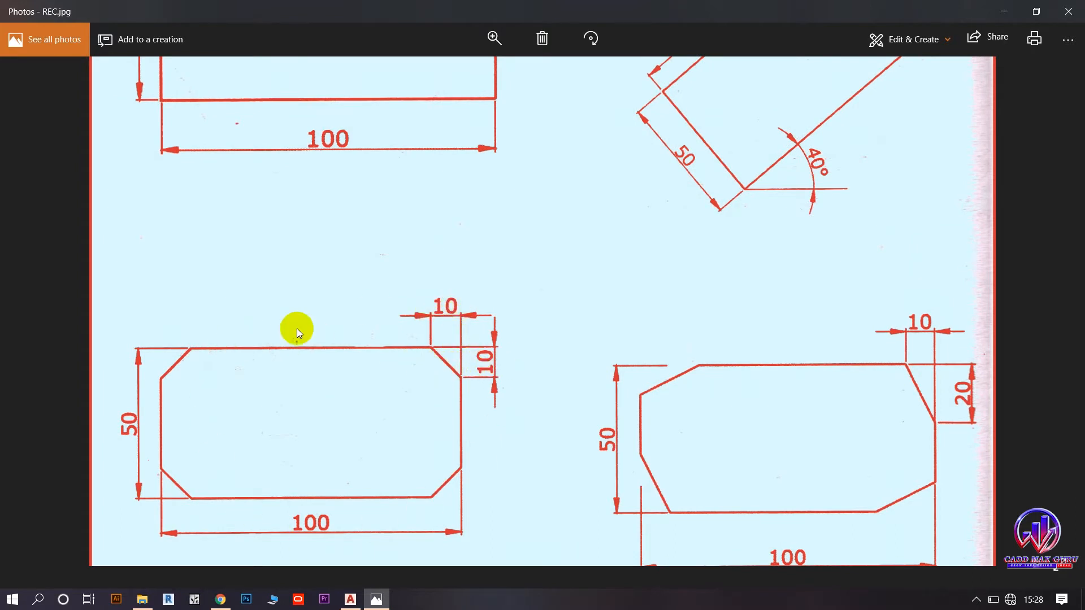
scroll(427, 361, down, 5)
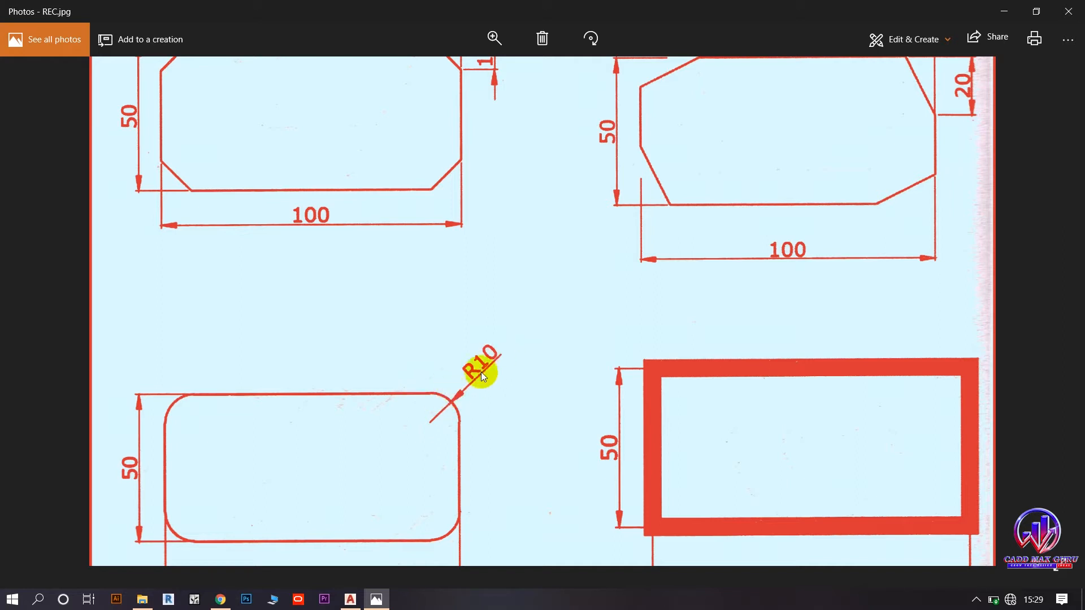
scroll(477, 371, down, 5)
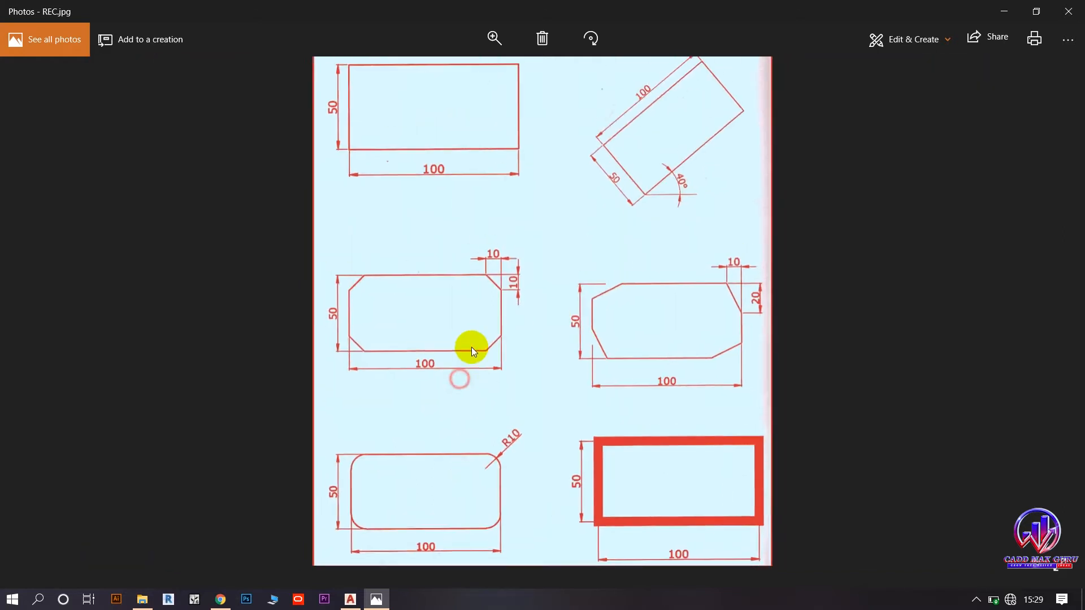
click(1003, 13)
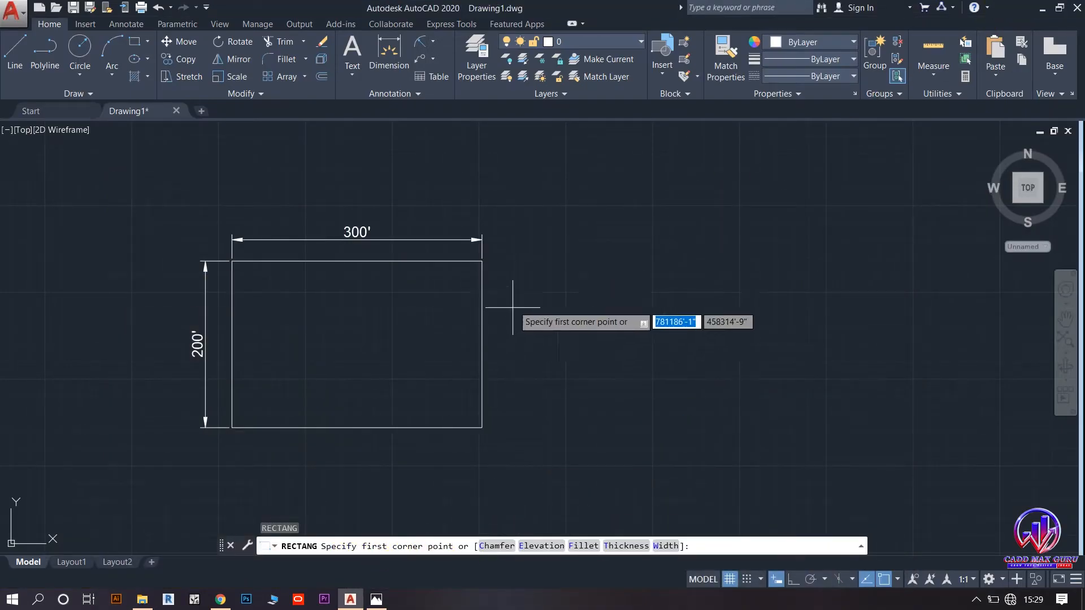
- Set both chamfer distances of the Rectangle command to 15'
middle_drag(528, 318, 455, 327)
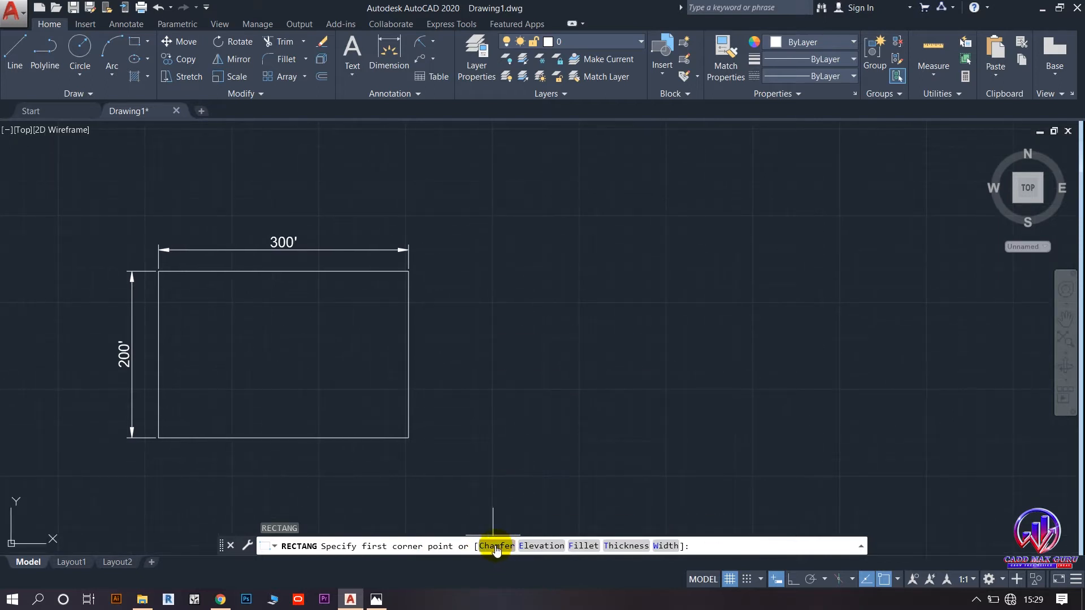
click(496, 546)
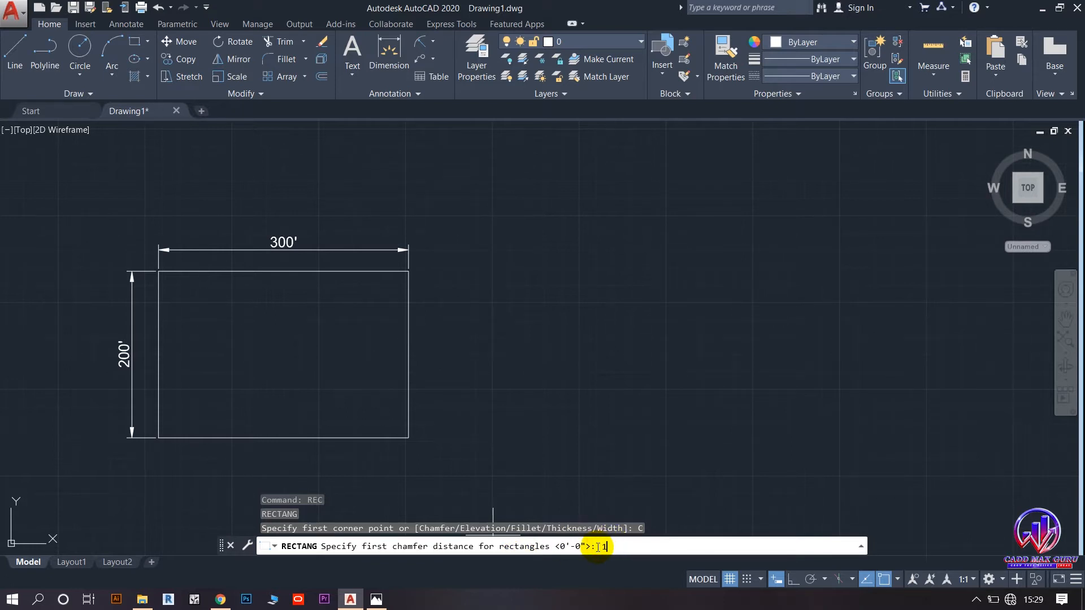
key(Return)
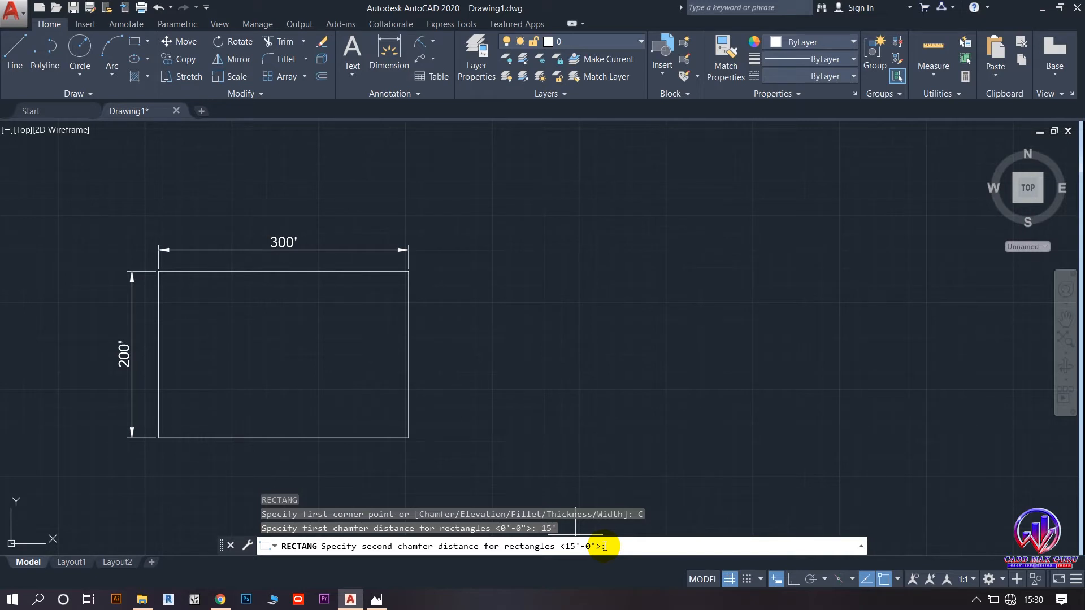
key(Return)
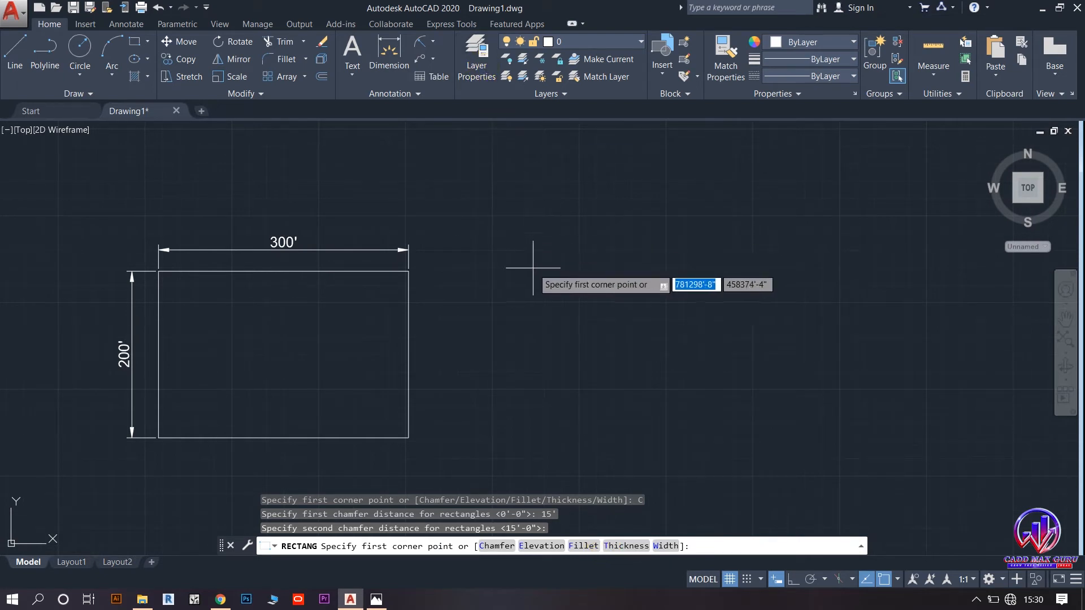
- Draw a chamfered rectangle beside the plain one using the Dimensions option, with length 300' and width 200'
click(541, 283)
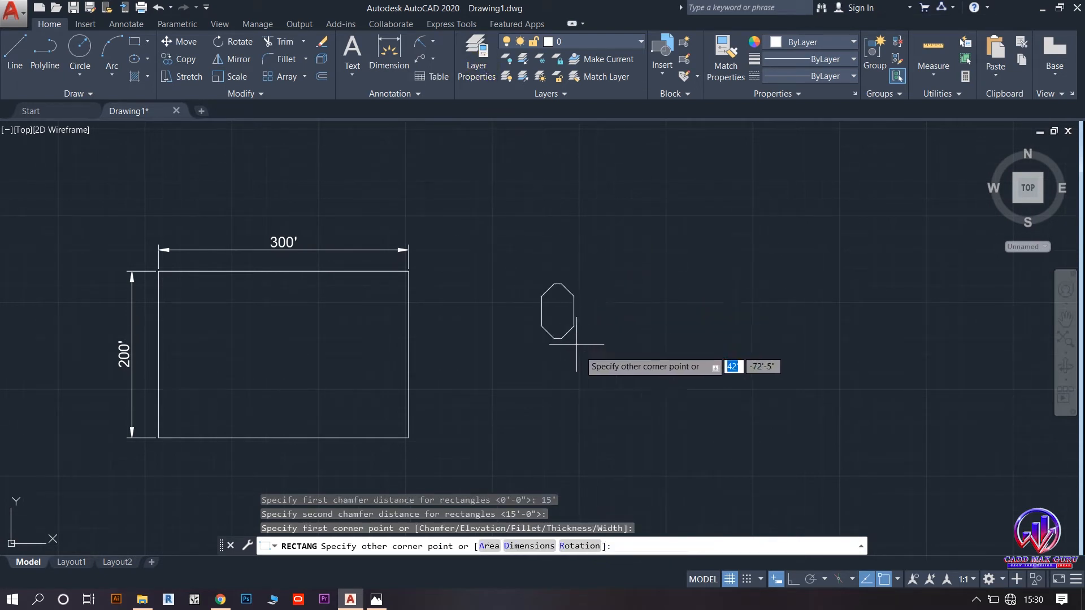
middle_drag(519, 419, 515, 423)
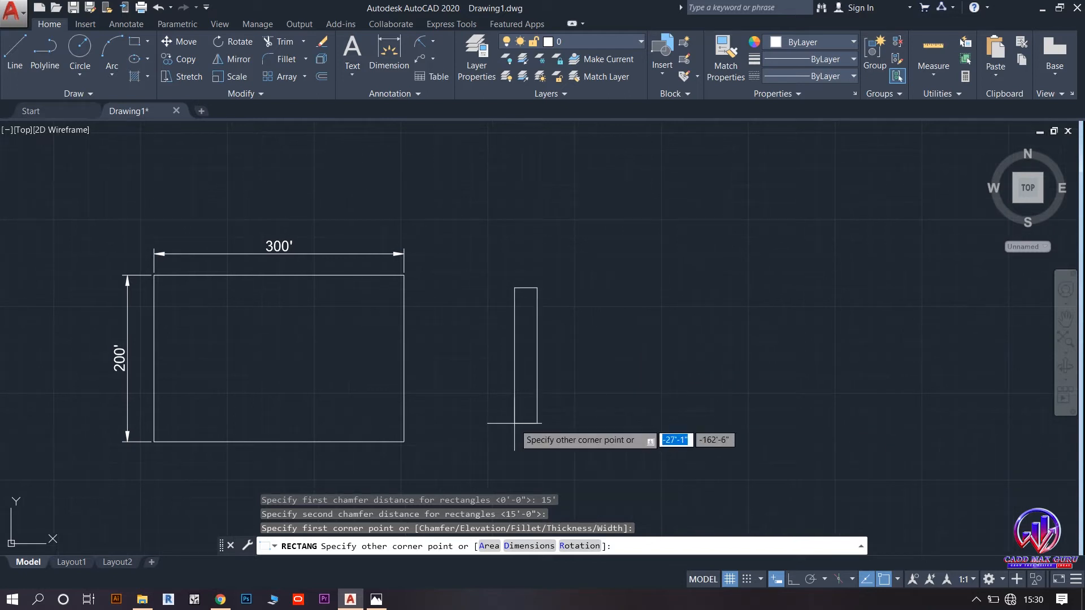
middle_drag(739, 446, 604, 438)
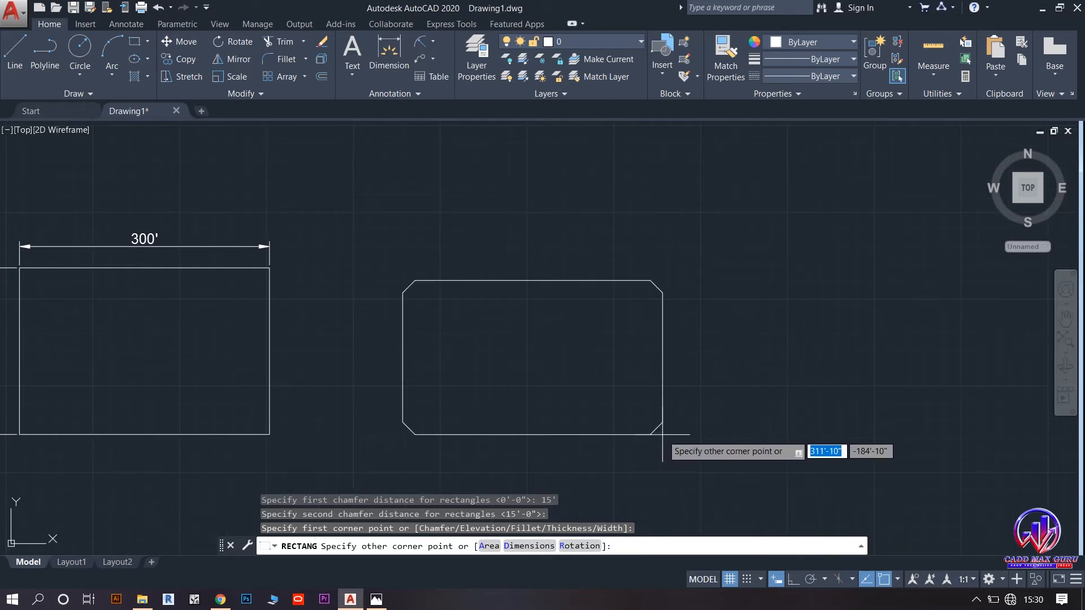
click(535, 546)
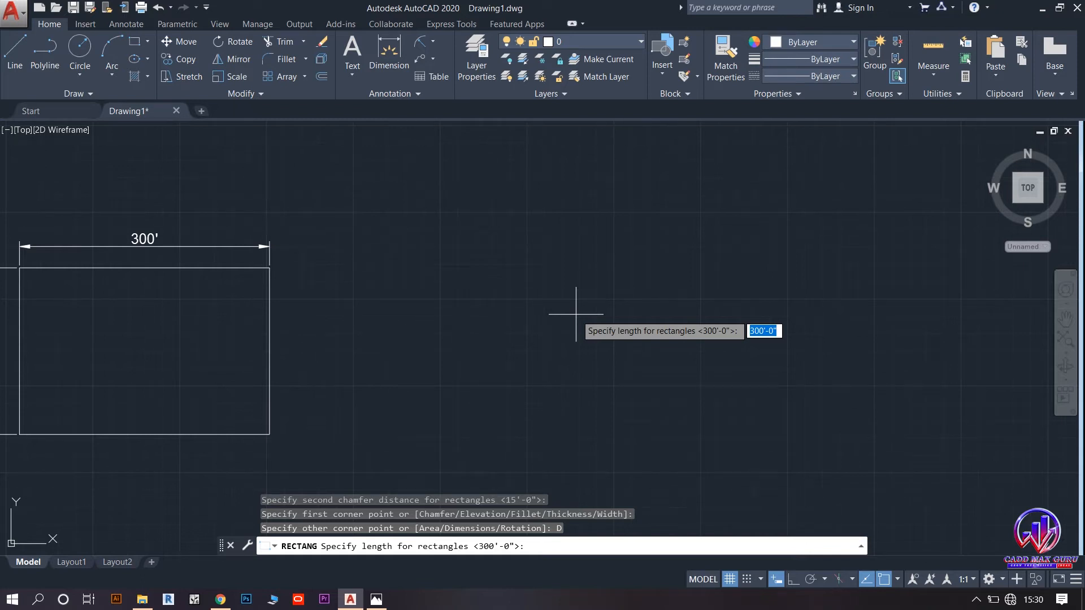
key(Return)
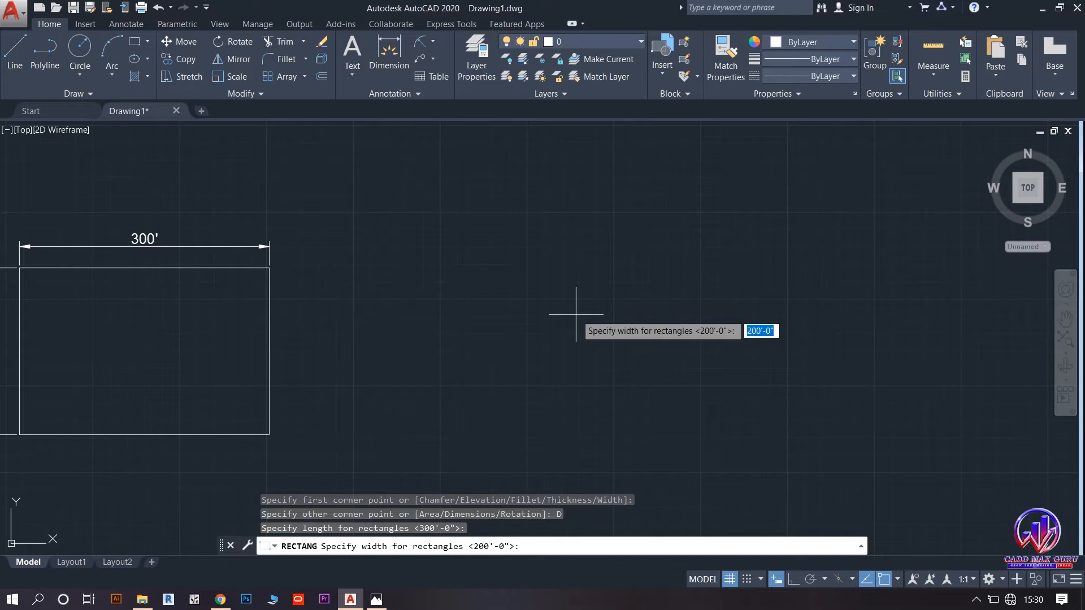
key(Return)
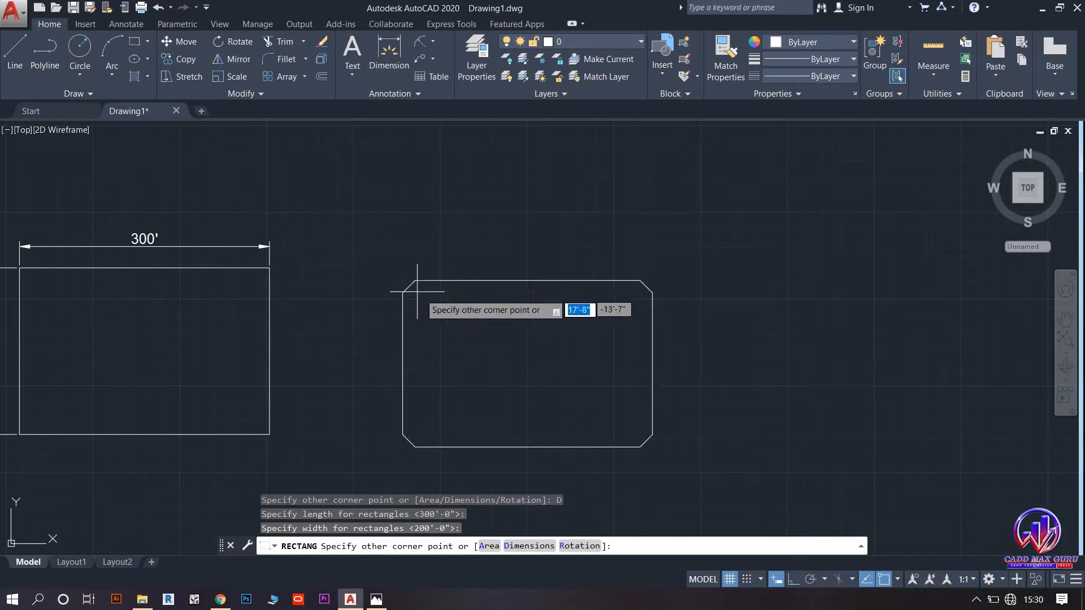
click(645, 457)
- Dimension the straight top and left edges of the chamfered rectangle outside its outline, and end the Dimension command
middle_drag(441, 279, 434, 274)
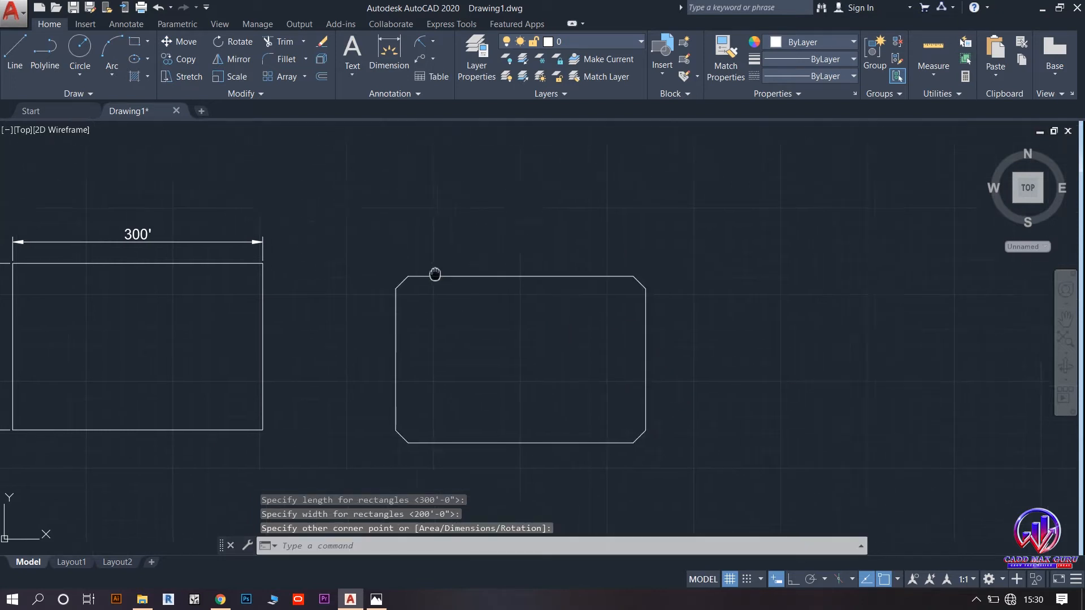
click(397, 55)
click(439, 228)
click(440, 202)
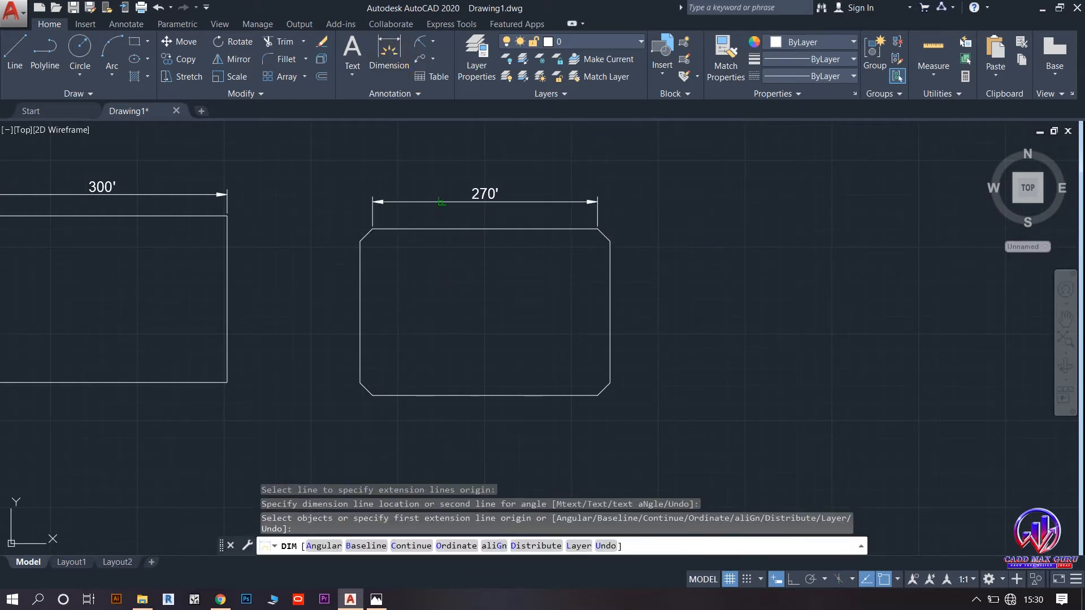
click(360, 308)
click(334, 310)
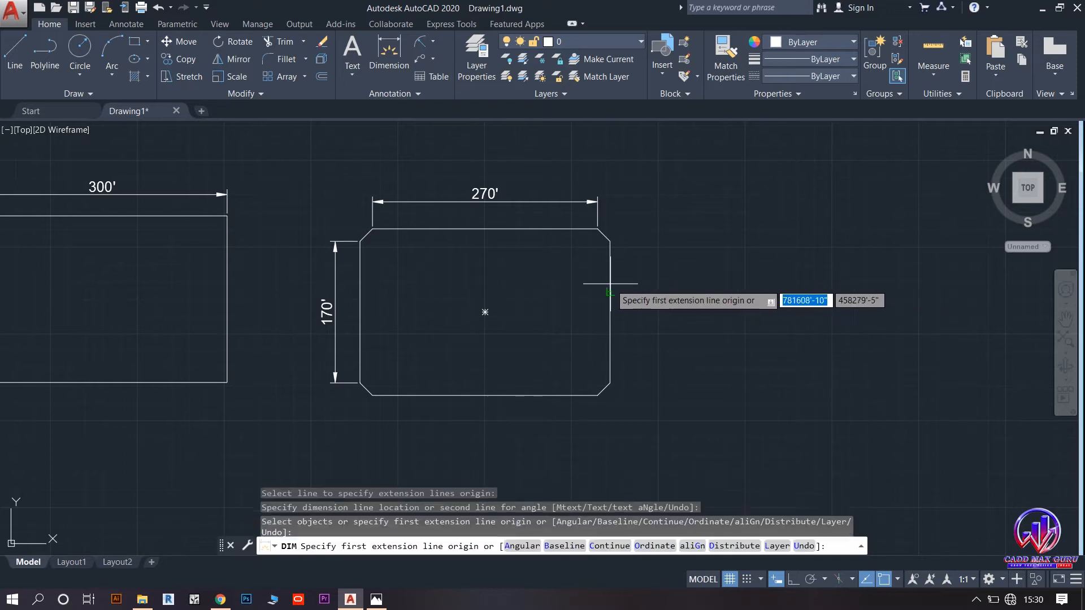
scroll(569, 249, up, 4)
scroll(537, 289, up, 4)
right_click(553, 304)
click(561, 312)
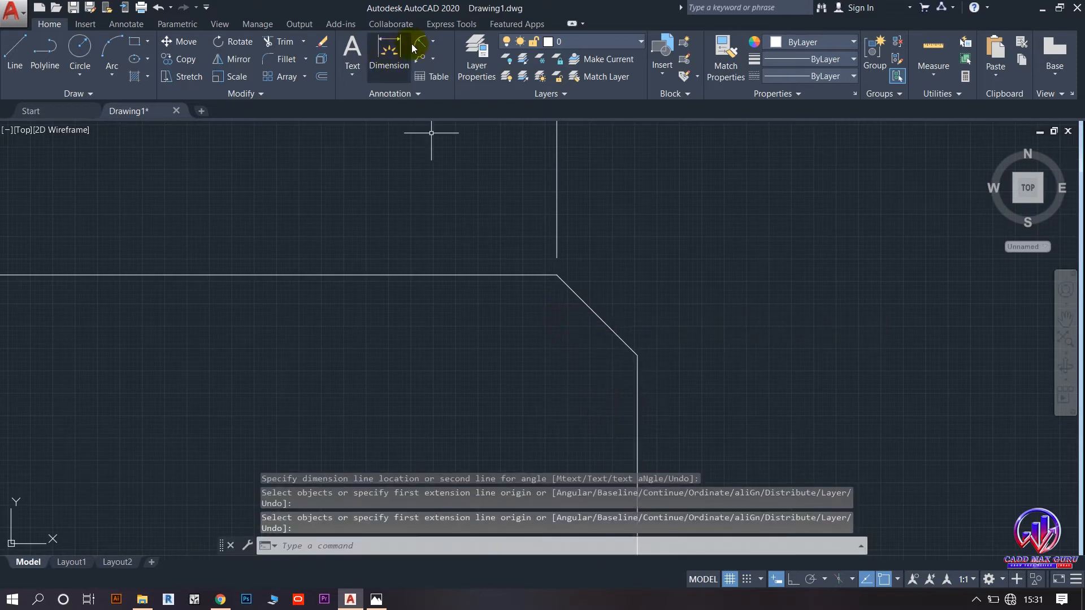
- Add a horizontal linear dimension for the upper-right chamfer, from the end of the top edge to the projected corner, placed above it
click(433, 41)
click(439, 64)
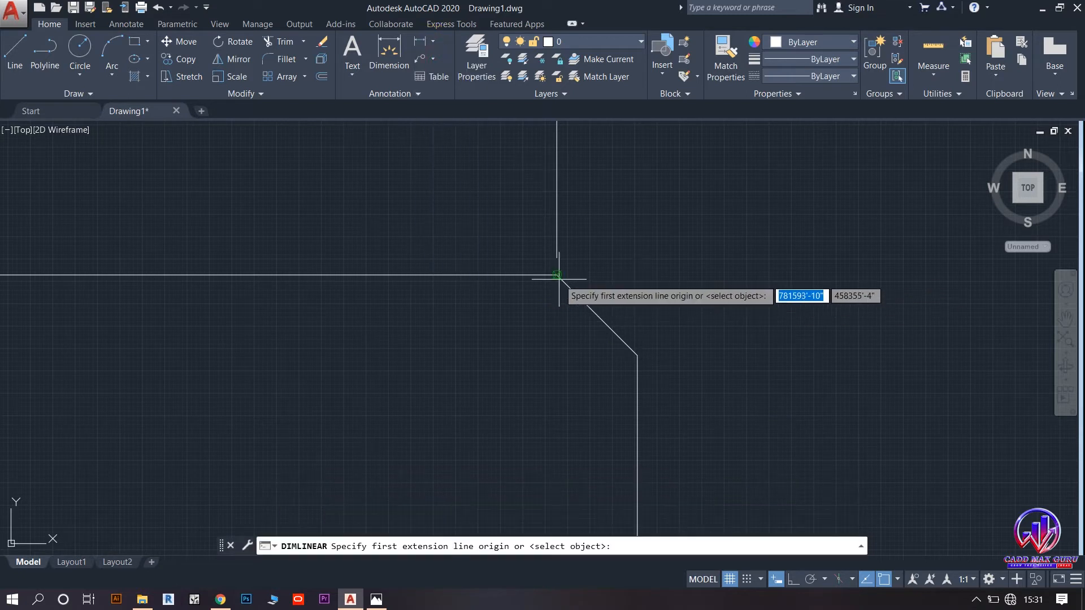
click(868, 579)
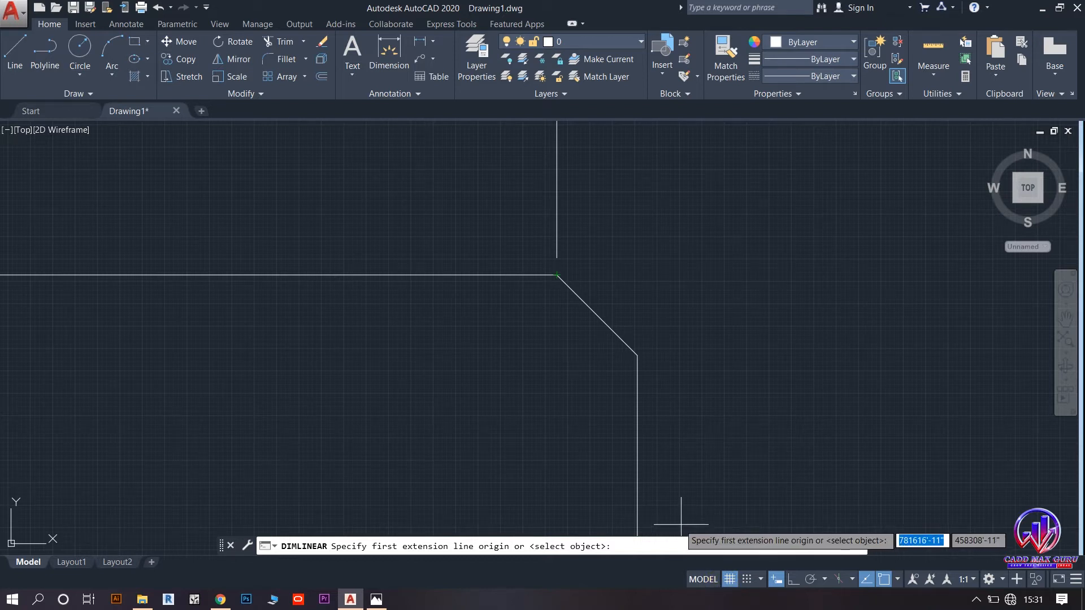
click(557, 276)
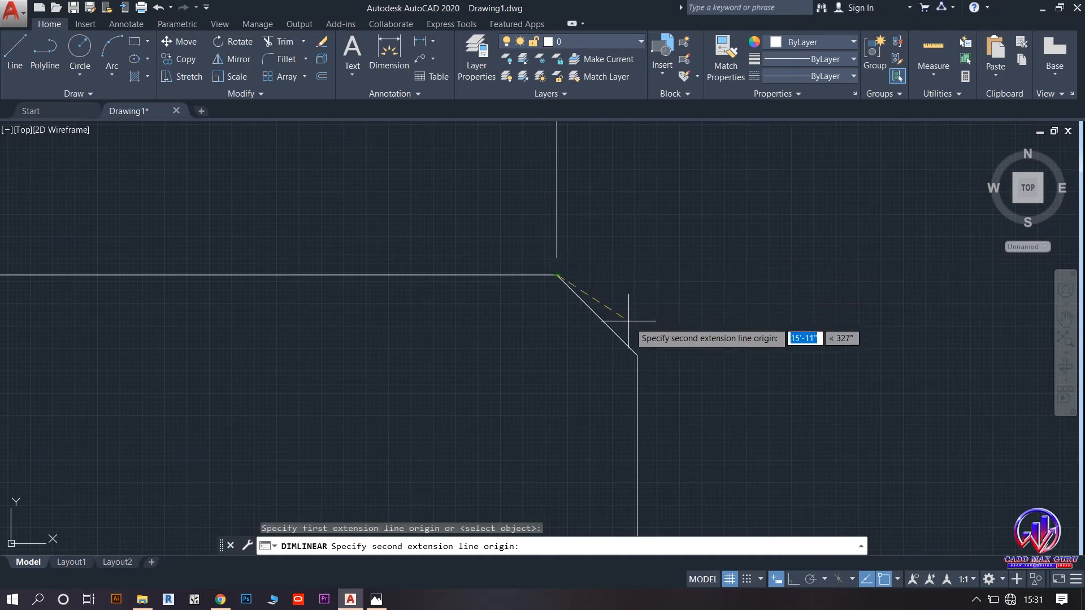
click(638, 277)
click(639, 213)
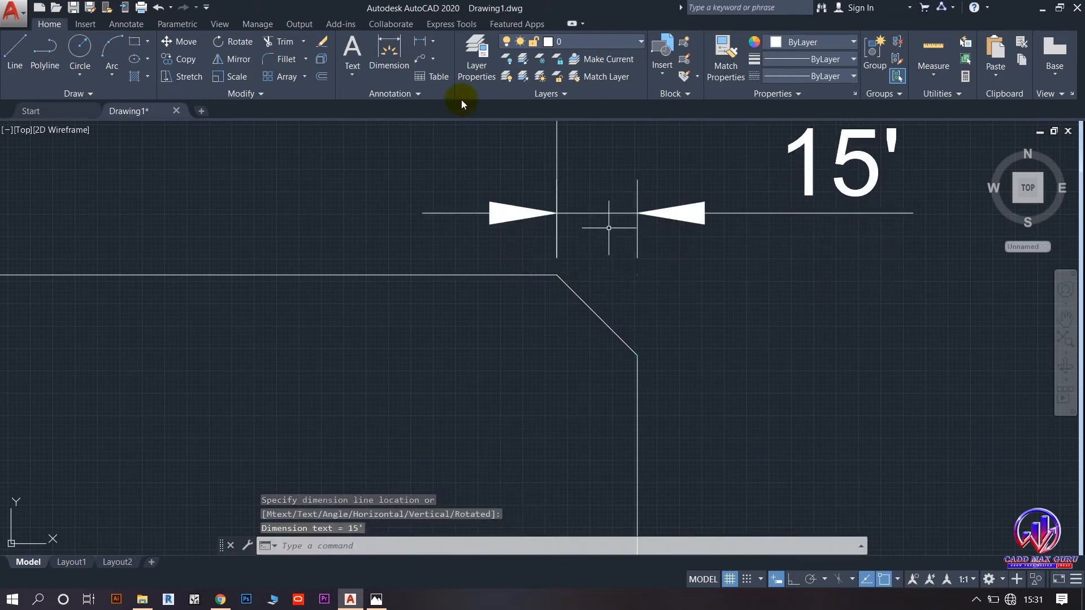
- Add a vertical linear dimension for the upper-right chamfer, from its lower end to the projected corner, placed outside the right edge
click(418, 43)
click(637, 354)
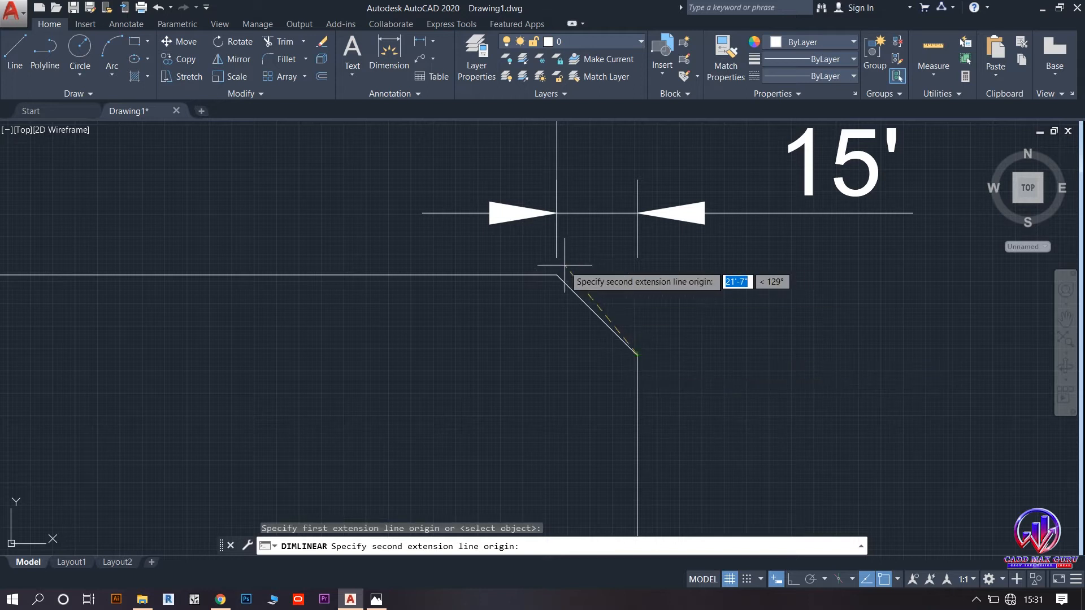
click(637, 275)
click(710, 279)
- Start a new rectangle and set its Fillet radius to 20'
scroll(674, 293, down, 8)
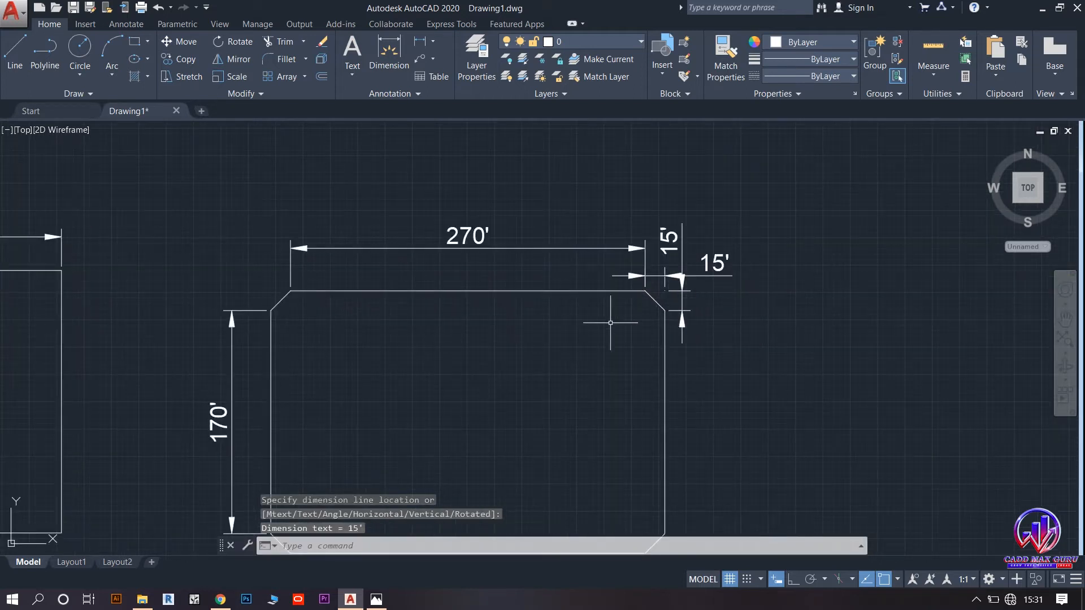
scroll(625, 368, down, 4)
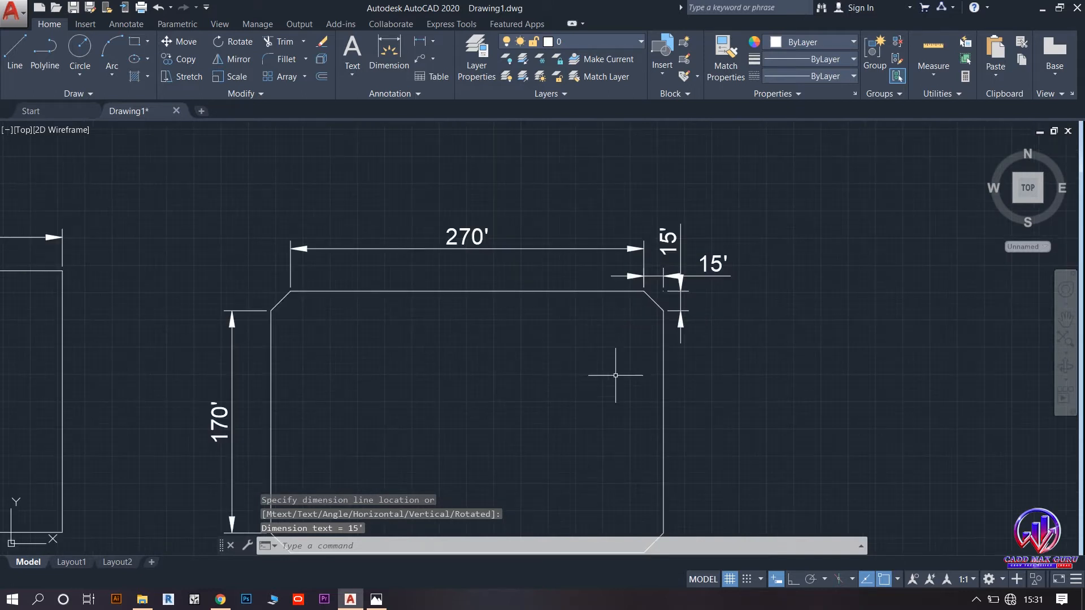
scroll(427, 328, up, 5)
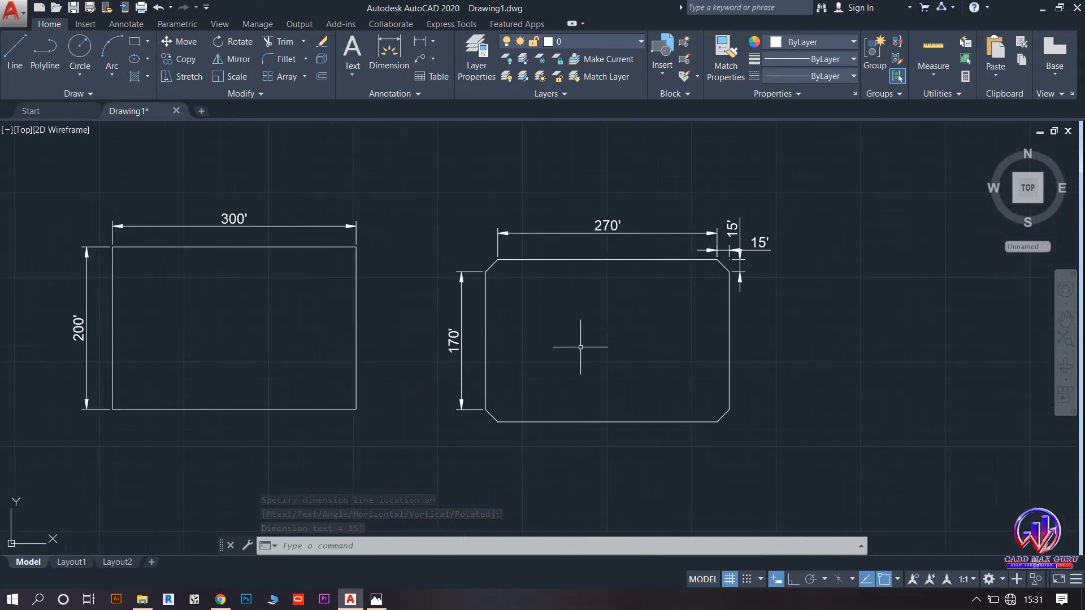
click(134, 45)
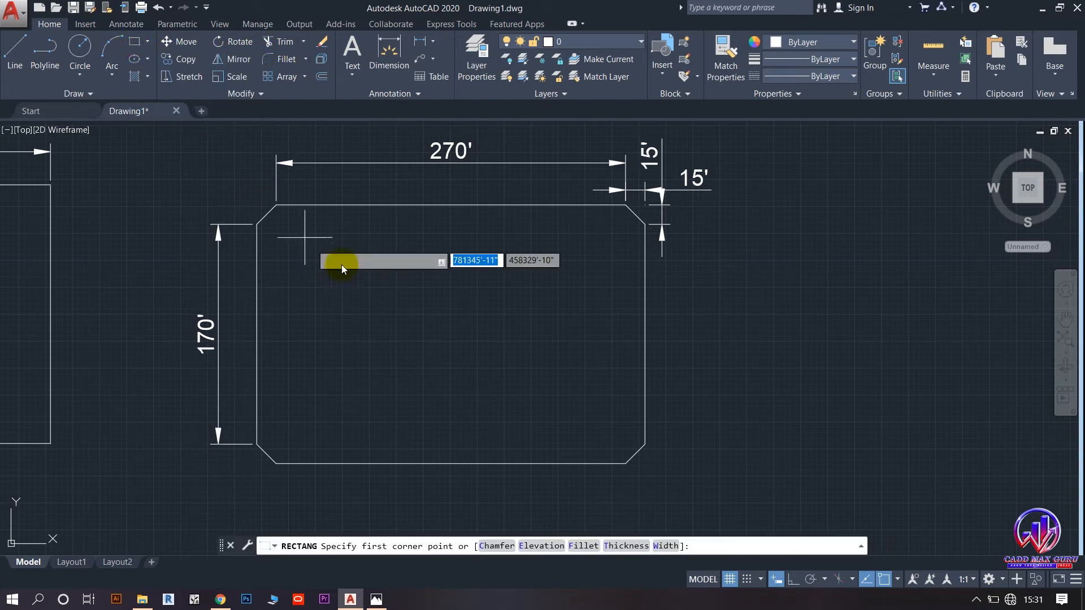
scroll(399, 286, down, 2)
middle_drag(401, 287, 242, 321)
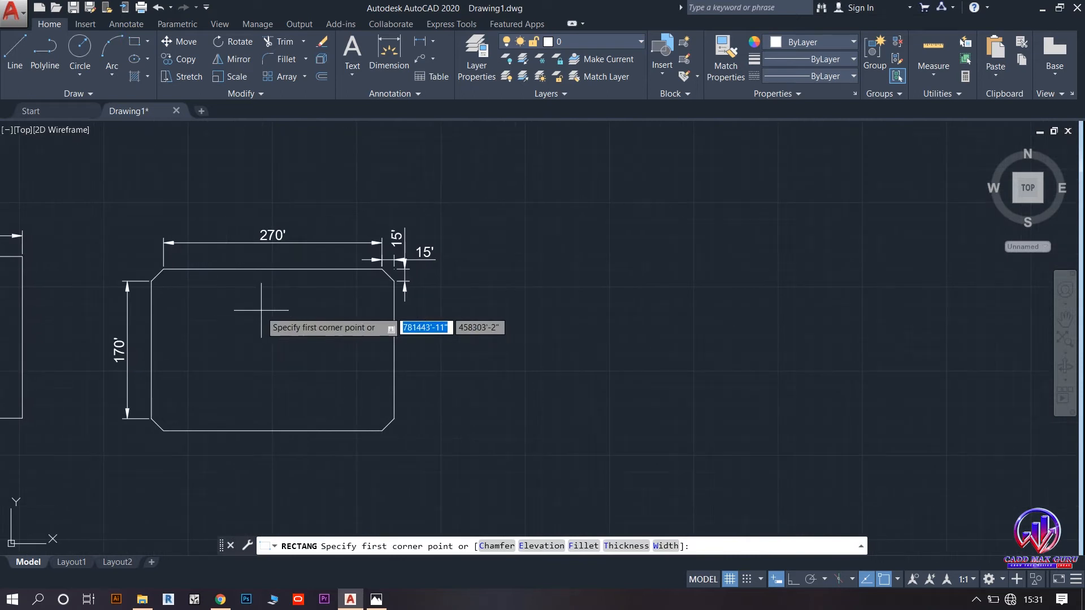
click(584, 546)
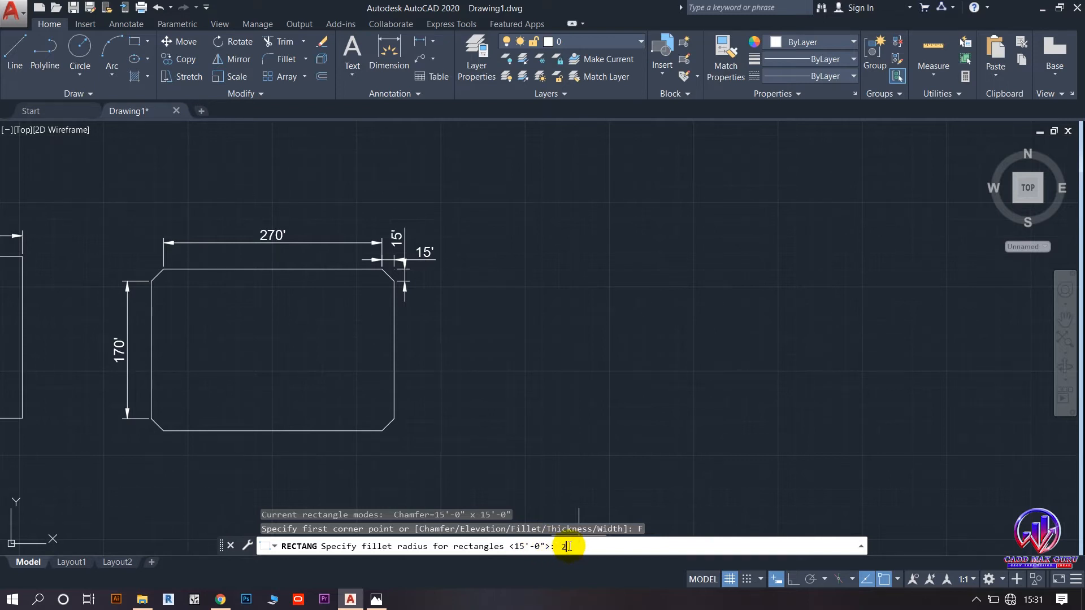
key(Return)
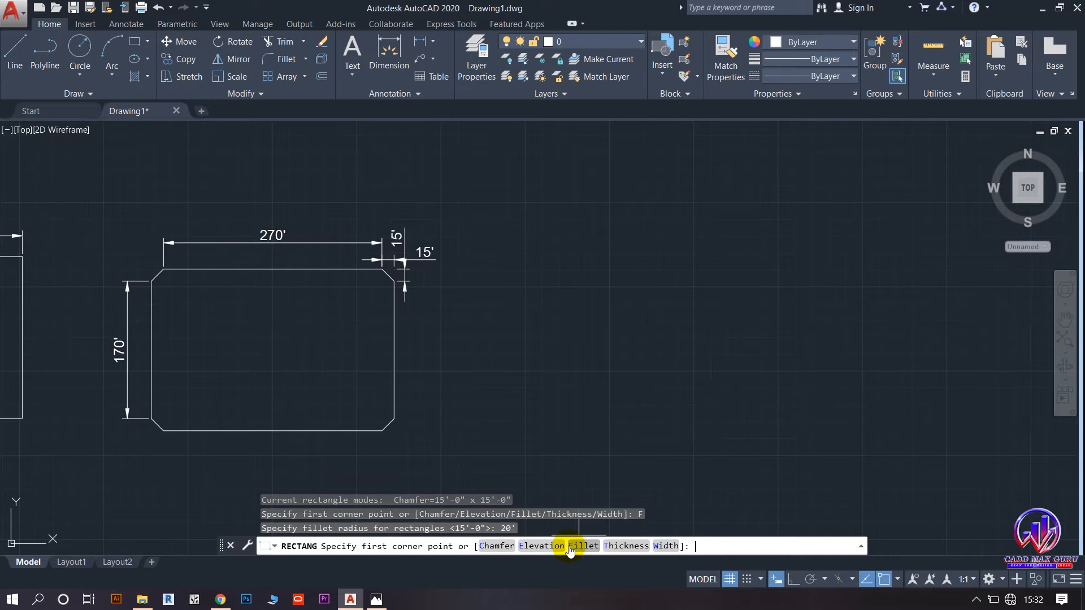
- Draw a filleted rectangle to the right of the chamfered one using the Dimensions option, with length 300' and width 200'
click(530, 279)
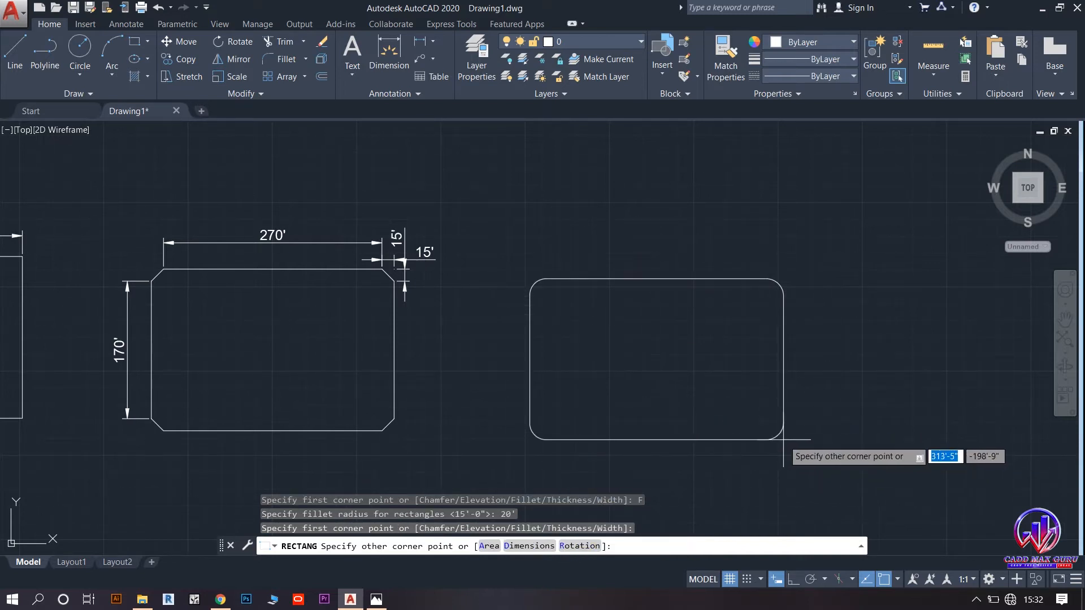
click(528, 545)
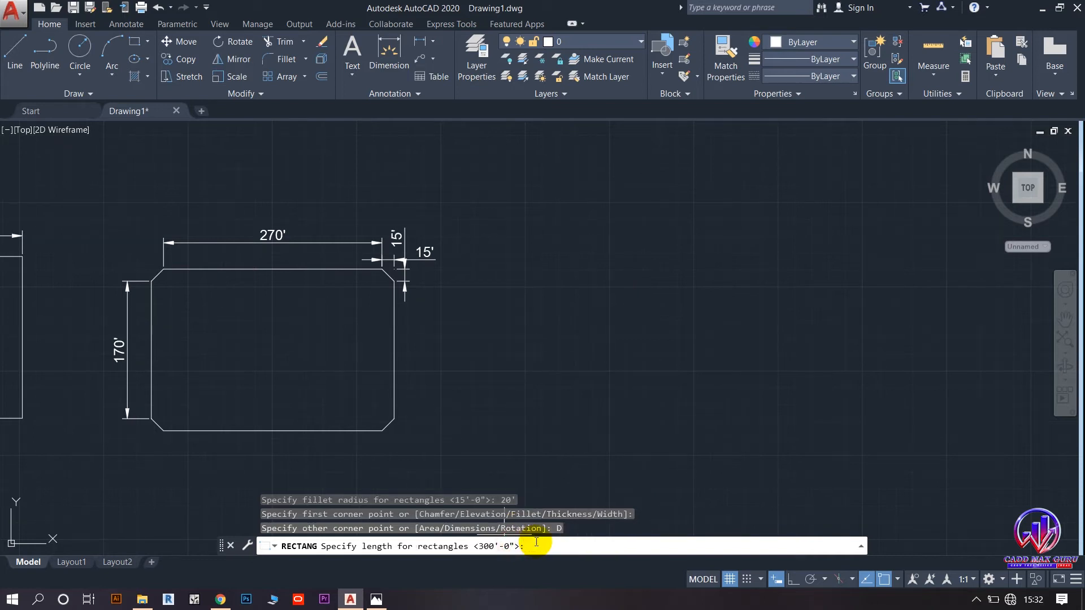
key(Return)
key(Return)
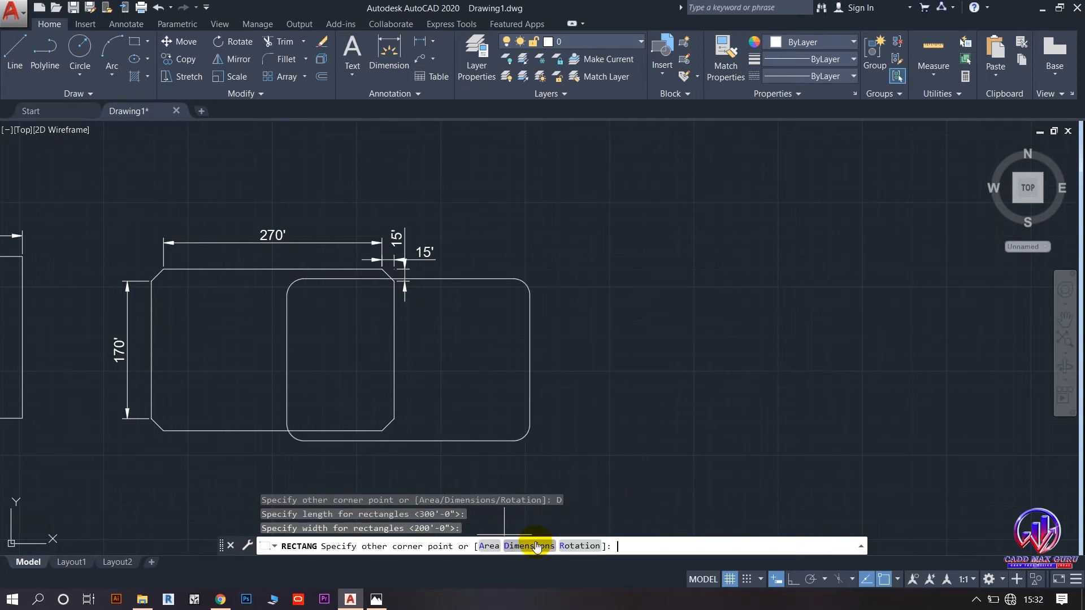
click(662, 314)
- Add a radius dimension to the upper-right rounded corner of the filleted rectangle, placed outside its outline
middle_drag(660, 322, 496, 301)
click(426, 38)
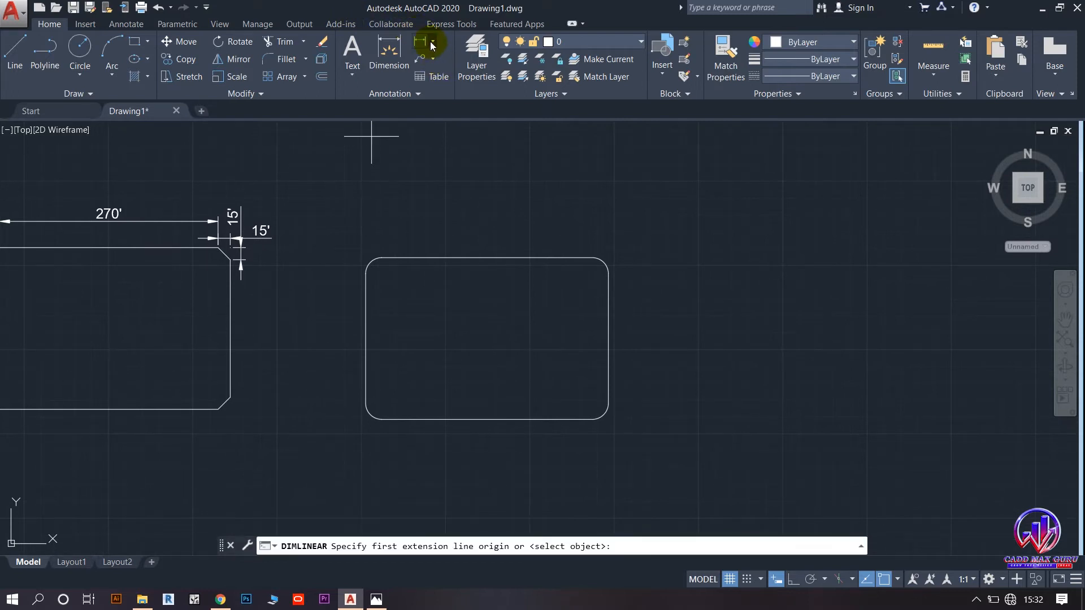
click(432, 42)
click(454, 172)
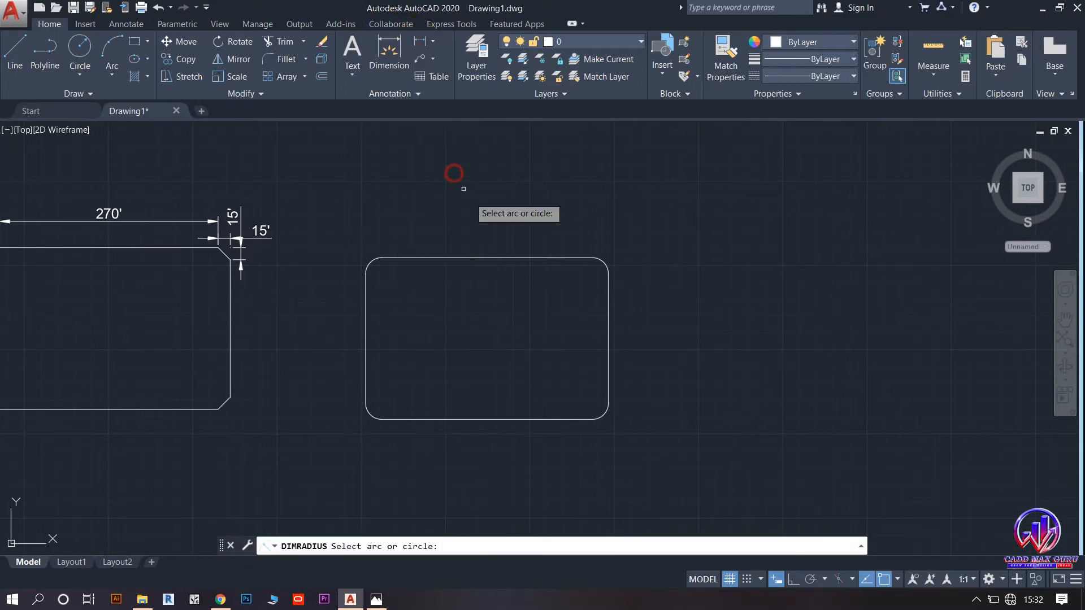
click(602, 263)
click(654, 219)
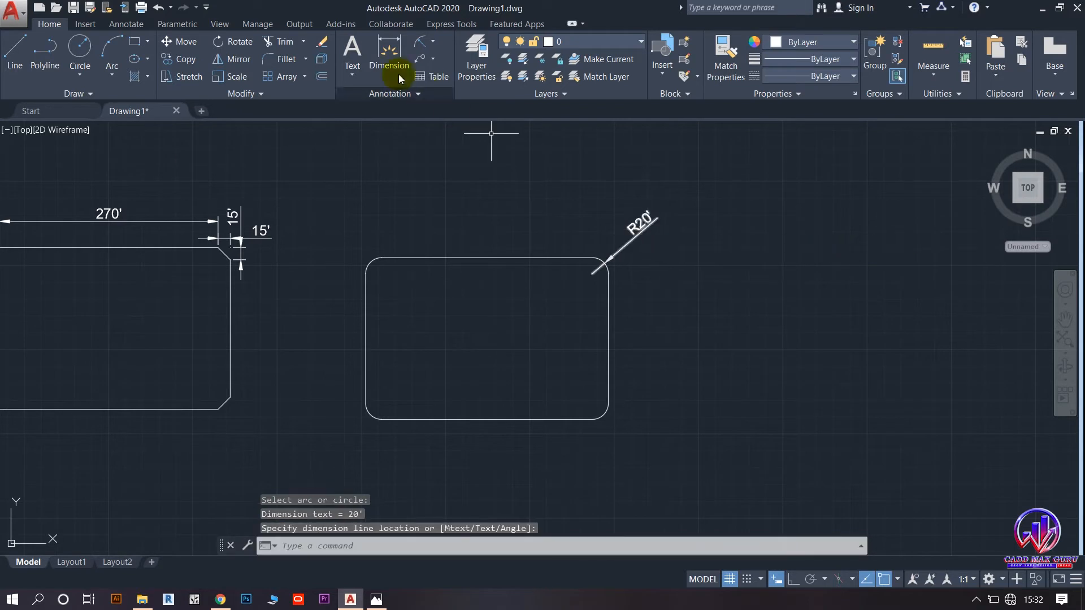
- Dimension the straight top and left edges of the filleted rectangle with the Dimension command, placing both dimensions outside its outline
click(434, 42)
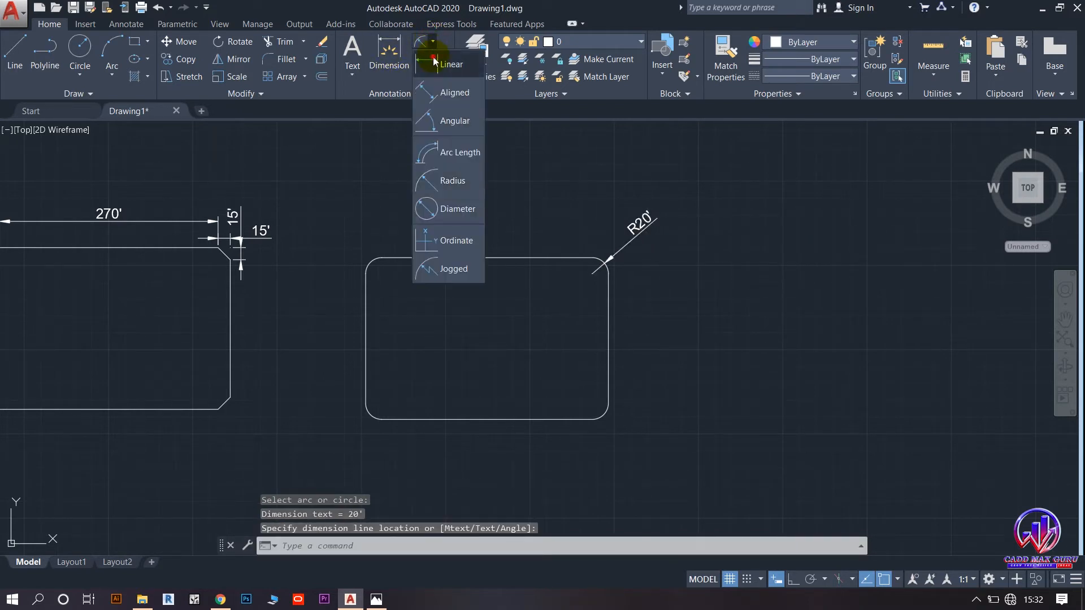
click(451, 66)
click(399, 54)
click(425, 258)
click(425, 237)
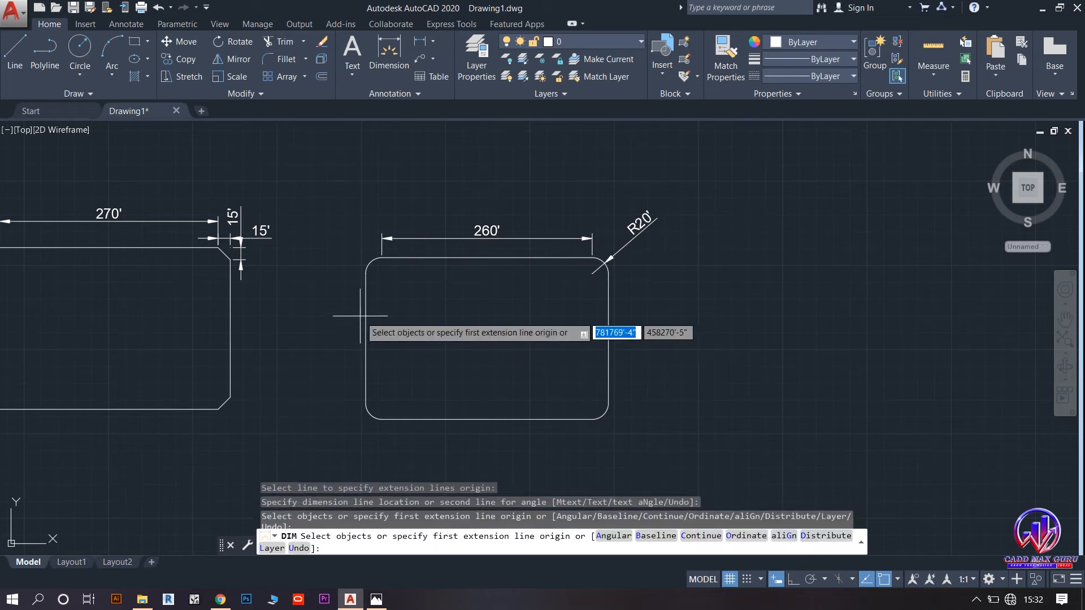
click(367, 320)
click(362, 317)
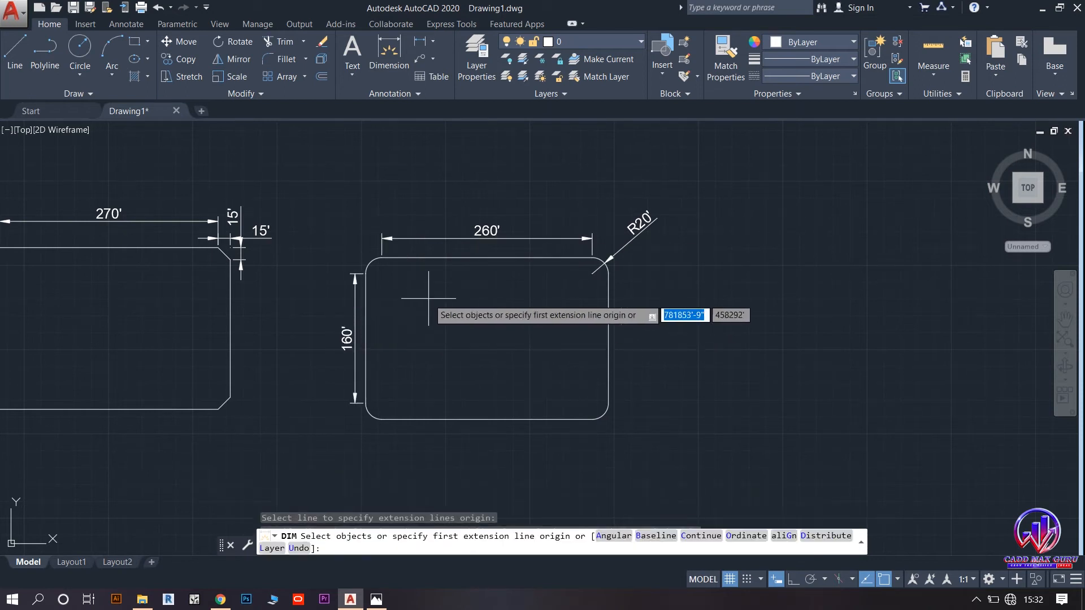
- End the dimensioning command and examine the thick-bordered rectangle in the reference image REC.jpg
scroll(358, 326, down, 2)
scroll(398, 362, down, 2)
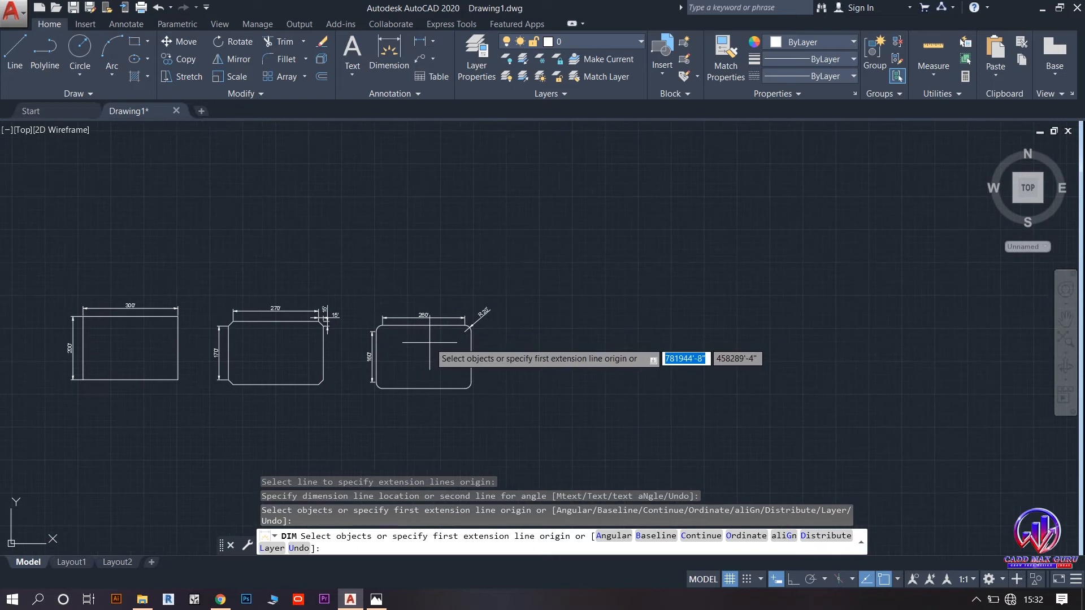
right_click(526, 335)
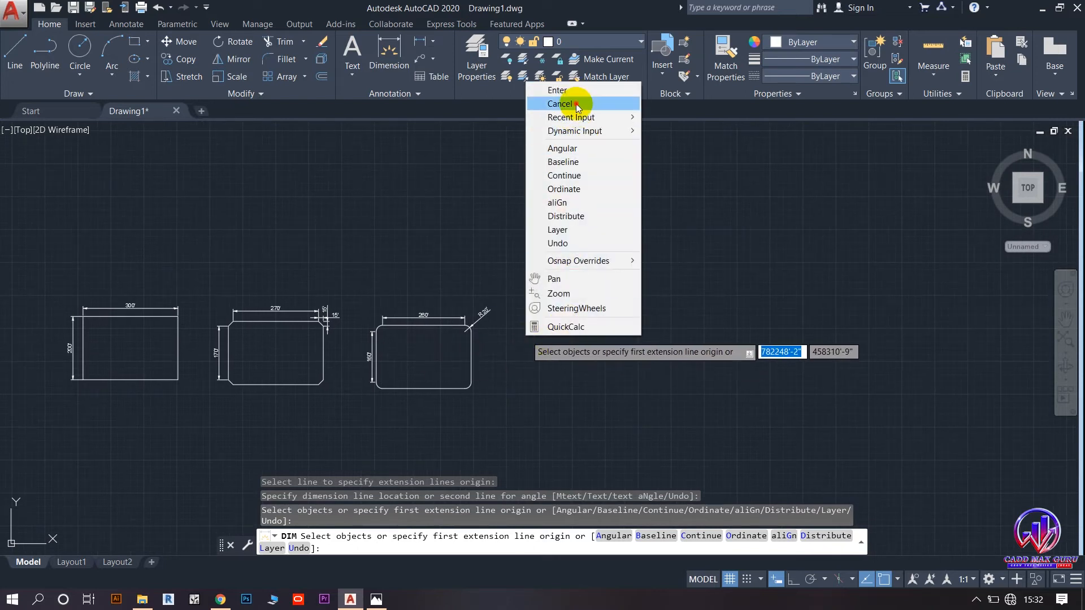
click(559, 103)
click(376, 600)
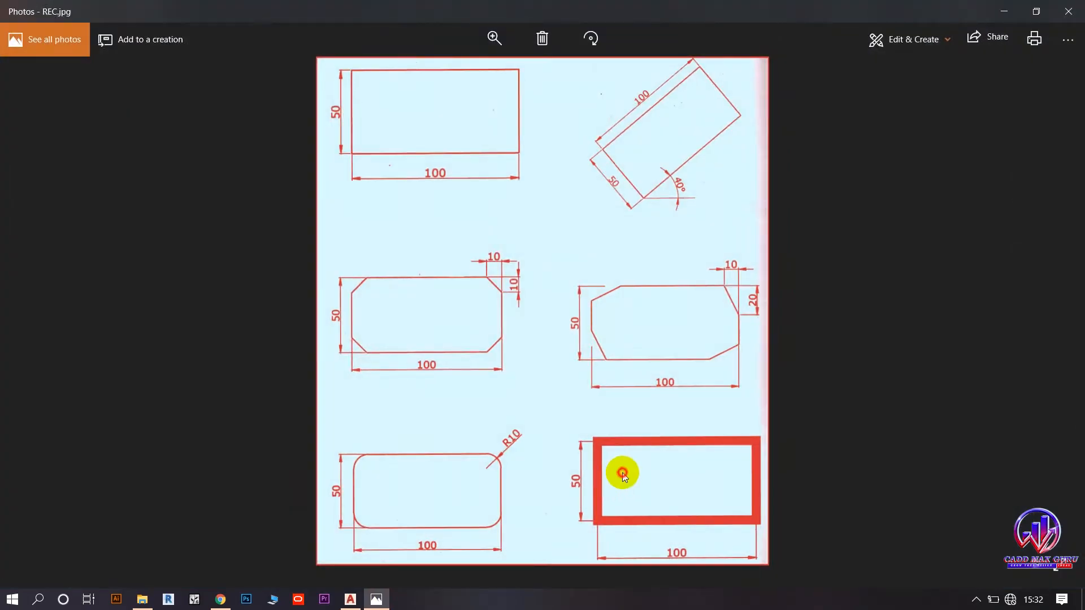
scroll(622, 472, up, 4)
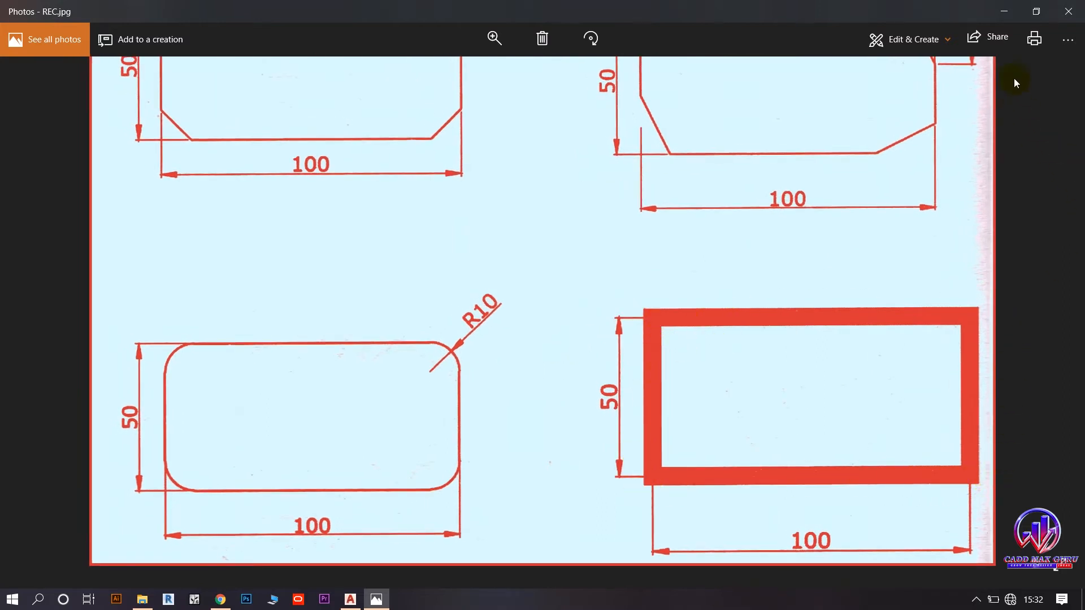
click(996, 14)
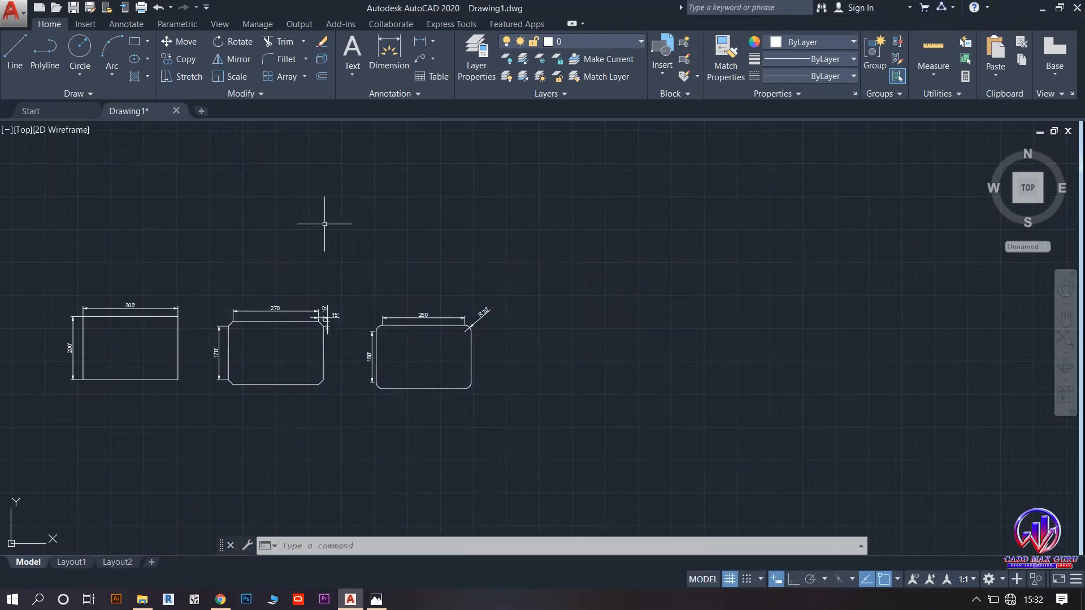
- Start a new rectangle and set its line Width option to 5'
click(136, 43)
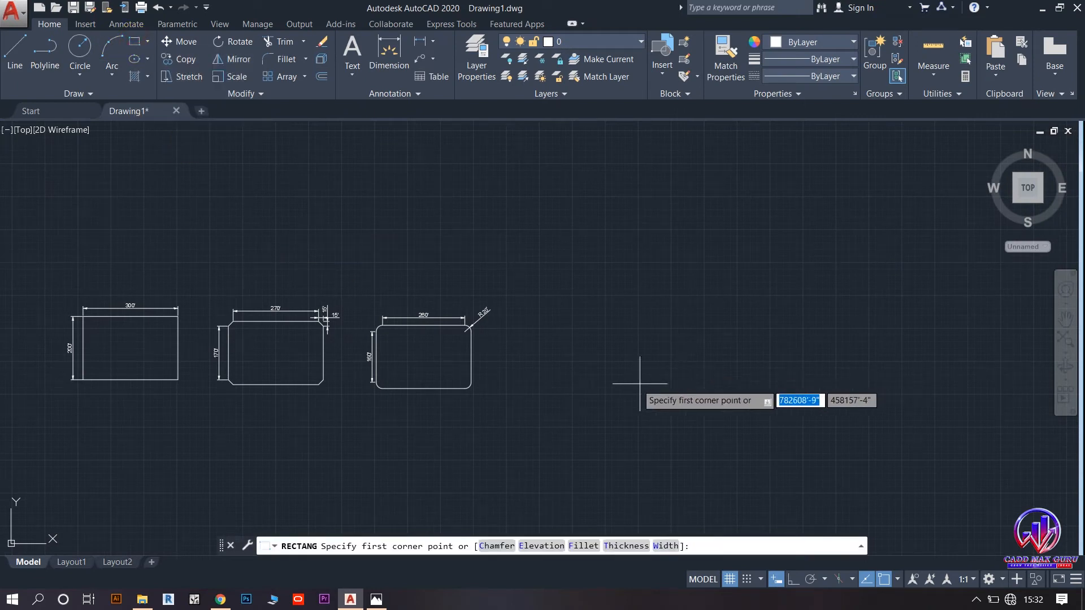
middle_drag(642, 375, 617, 412)
click(666, 545)
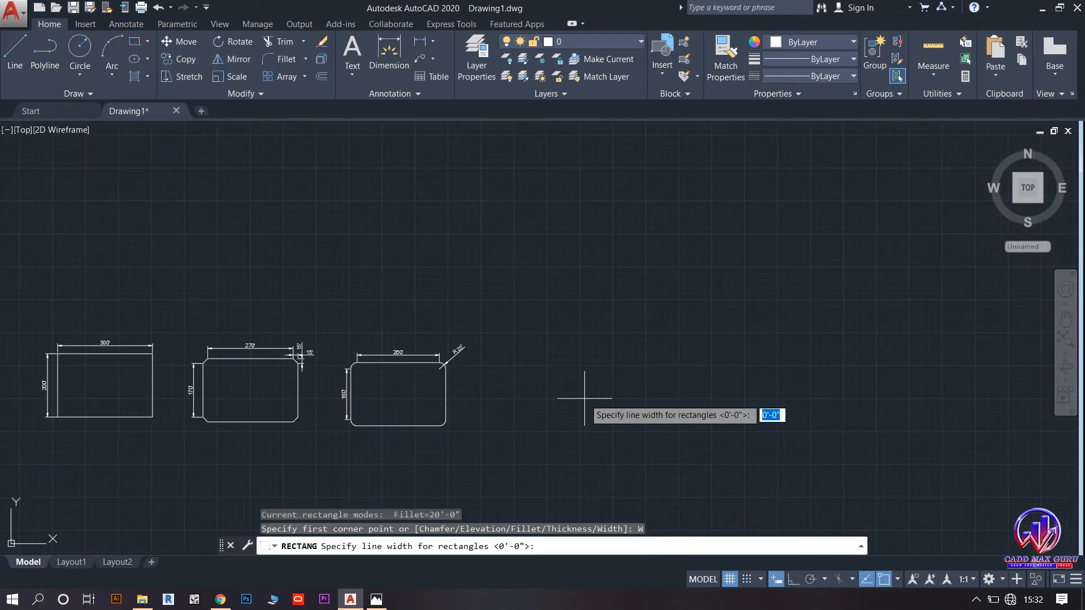
text(5')
key(Return)
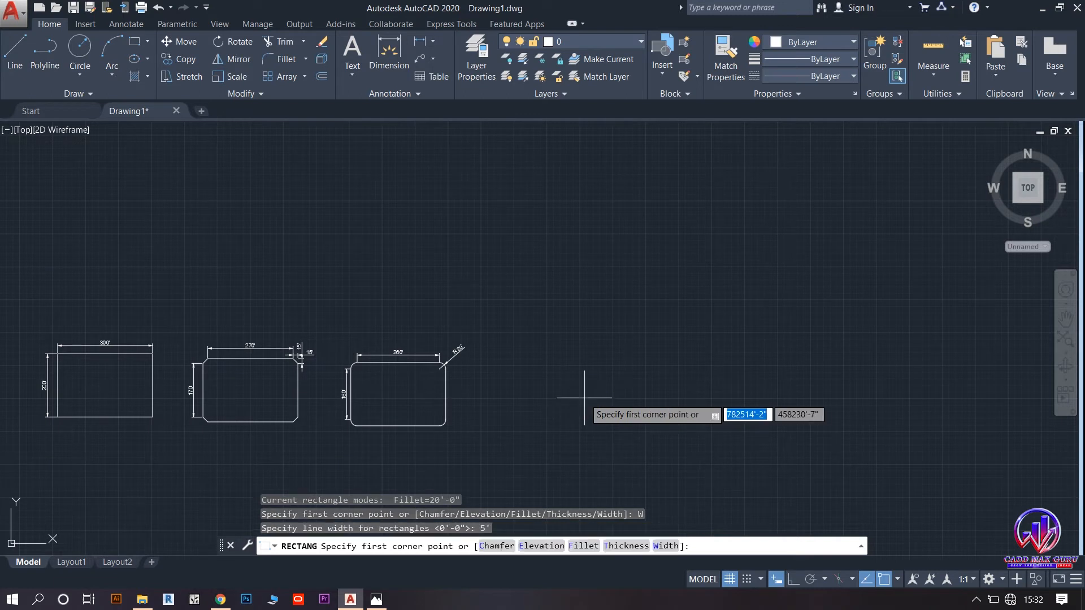
- Draw the wide-line rectangle to the right of the filleted one using the Dimensions option, with length 300' and width 200'
click(513, 363)
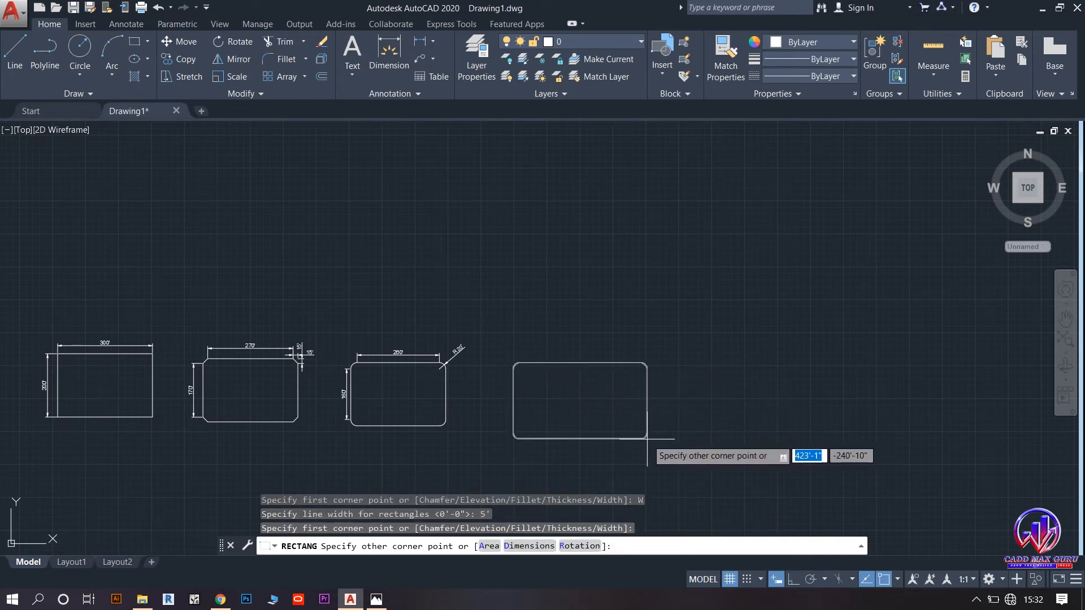
text(D)
key(Return)
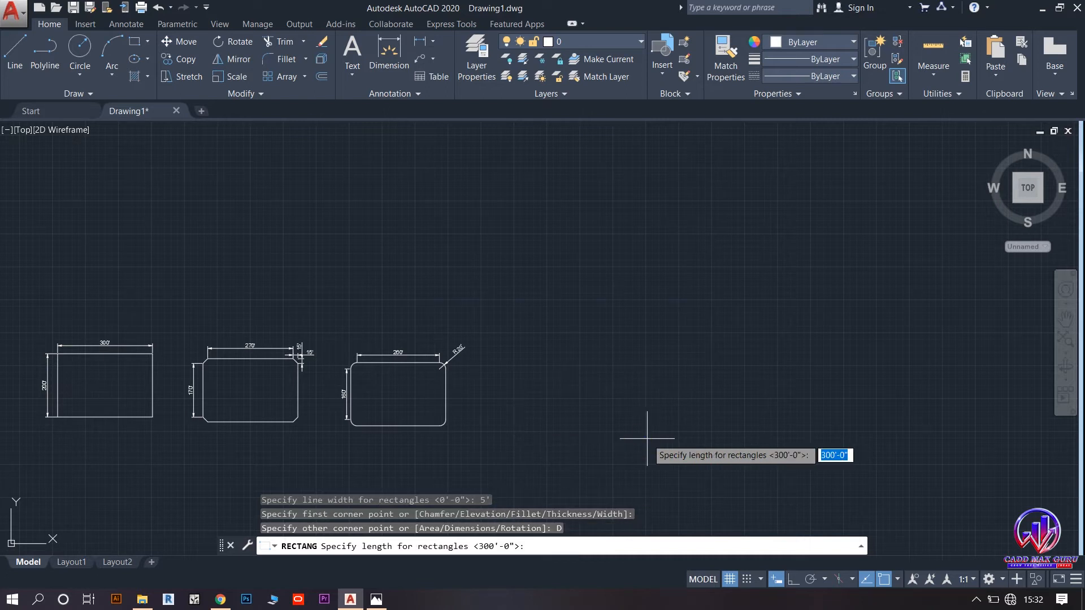
key(Return)
key(Return)
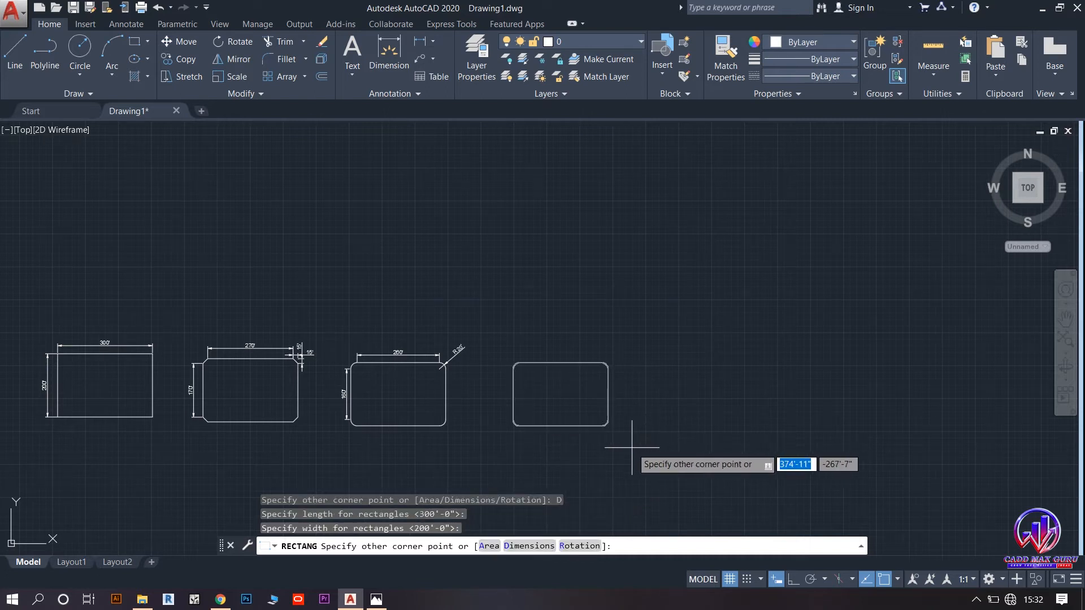
click(644, 437)
scroll(512, 376, up, 8)
scroll(505, 276, up, 6)
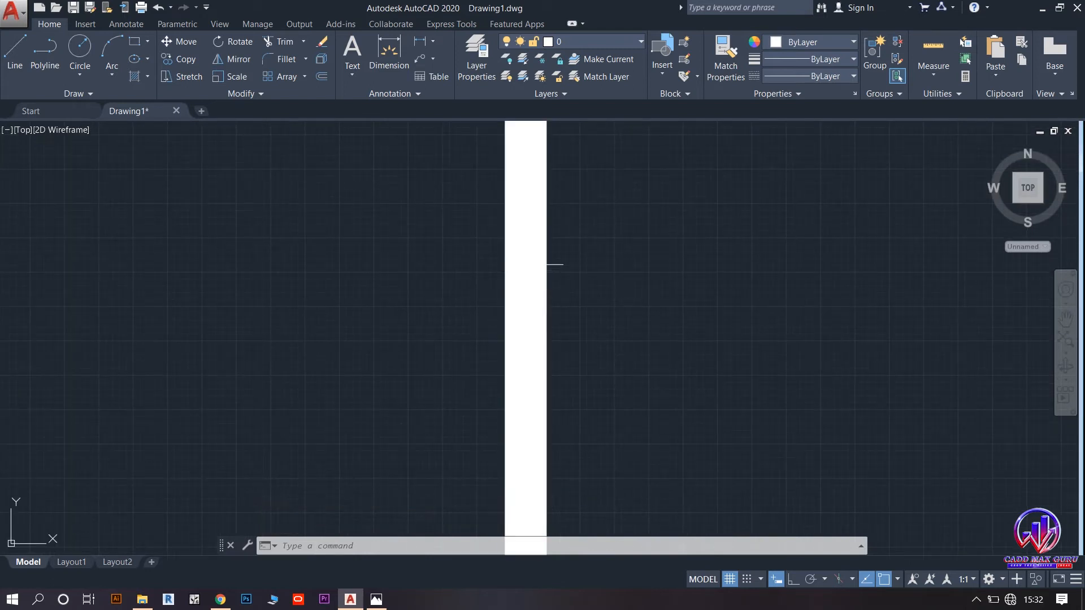
scroll(536, 264, down, 15)
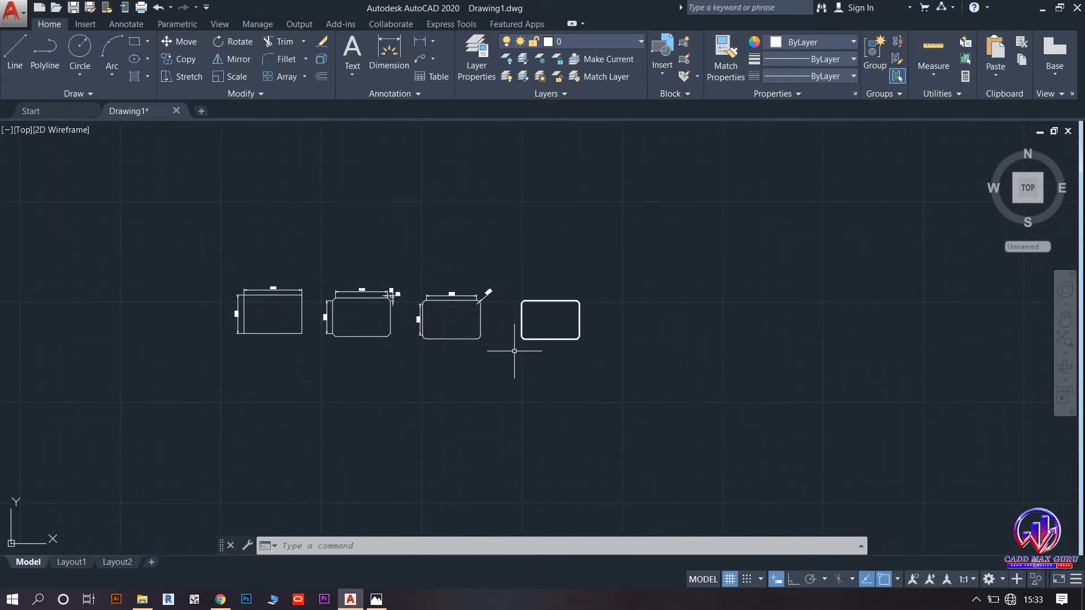
- Restart the Rectangle command and study the rotated rectangle in the reference image REC.jpg
key(Return)
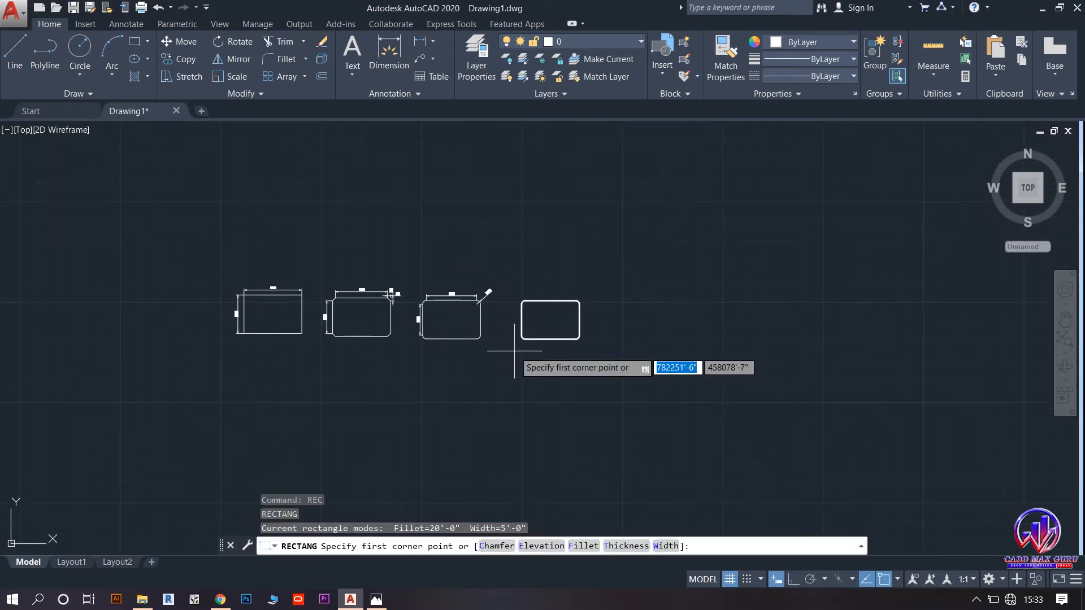
scroll(534, 308, up, 8)
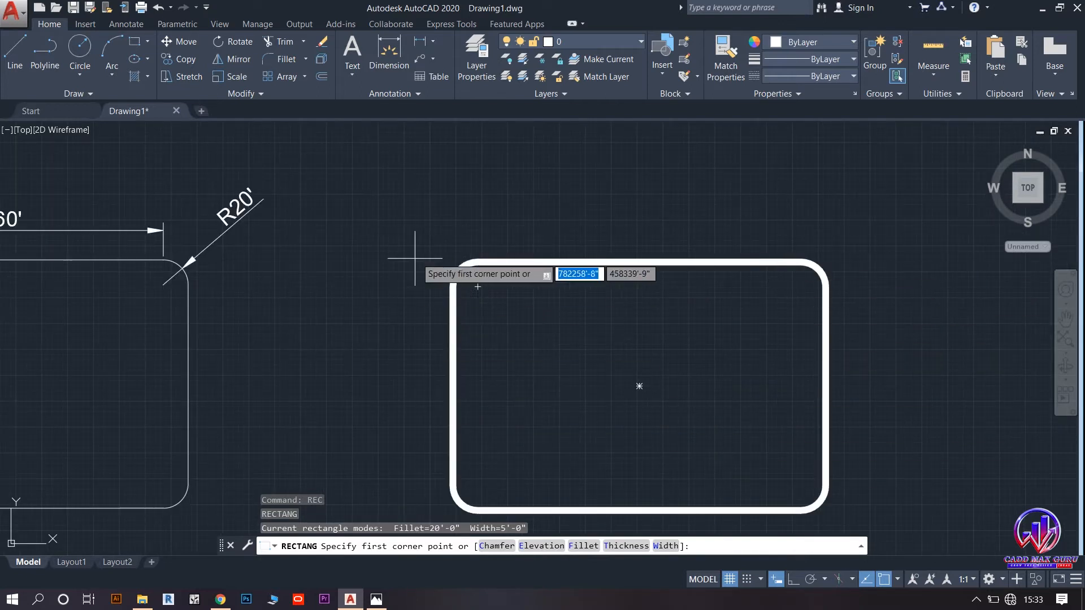
scroll(421, 254, down, 8)
click(374, 600)
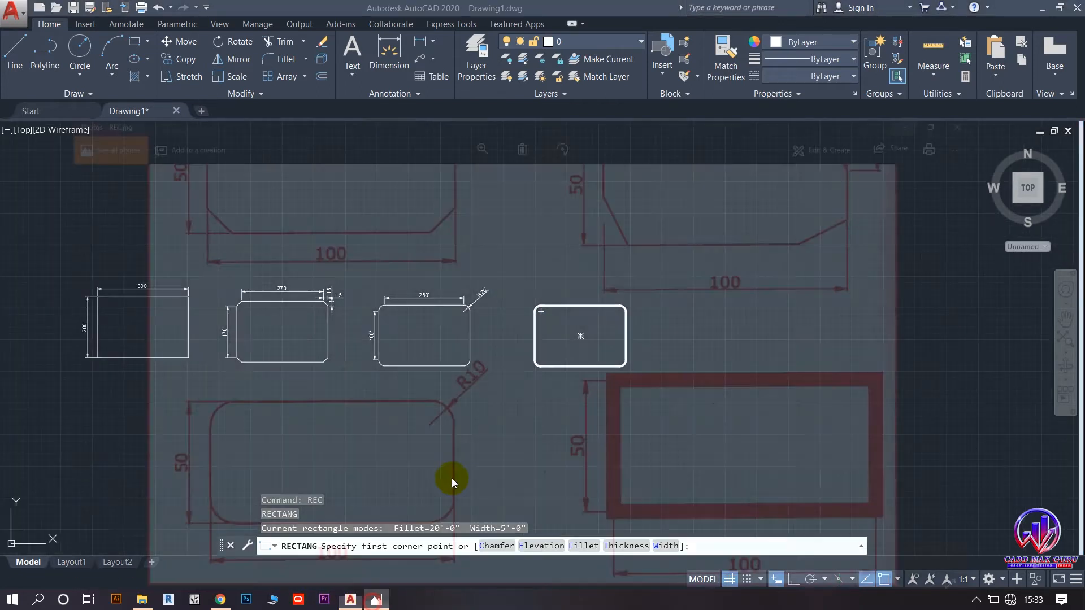
scroll(650, 180, up, 3)
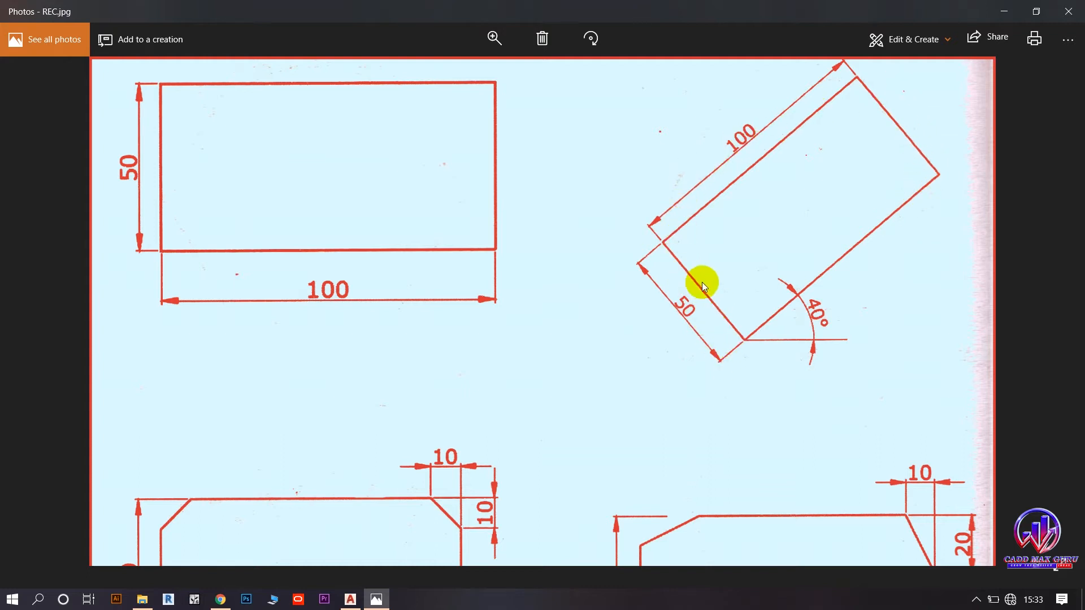
scroll(696, 293, down, 2)
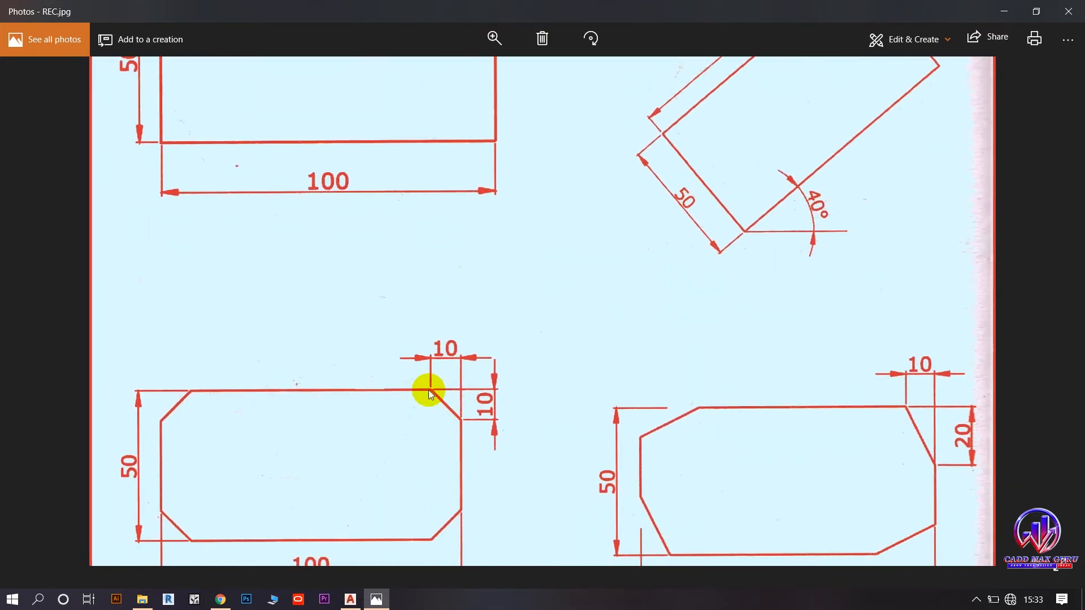
scroll(750, 335, up, 2)
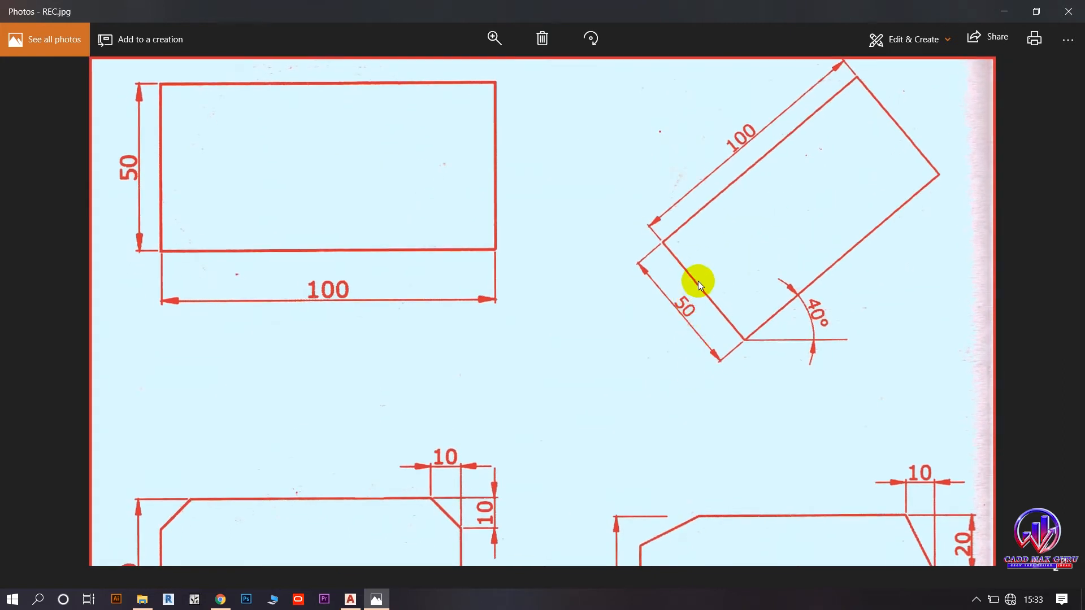
click(1005, 11)
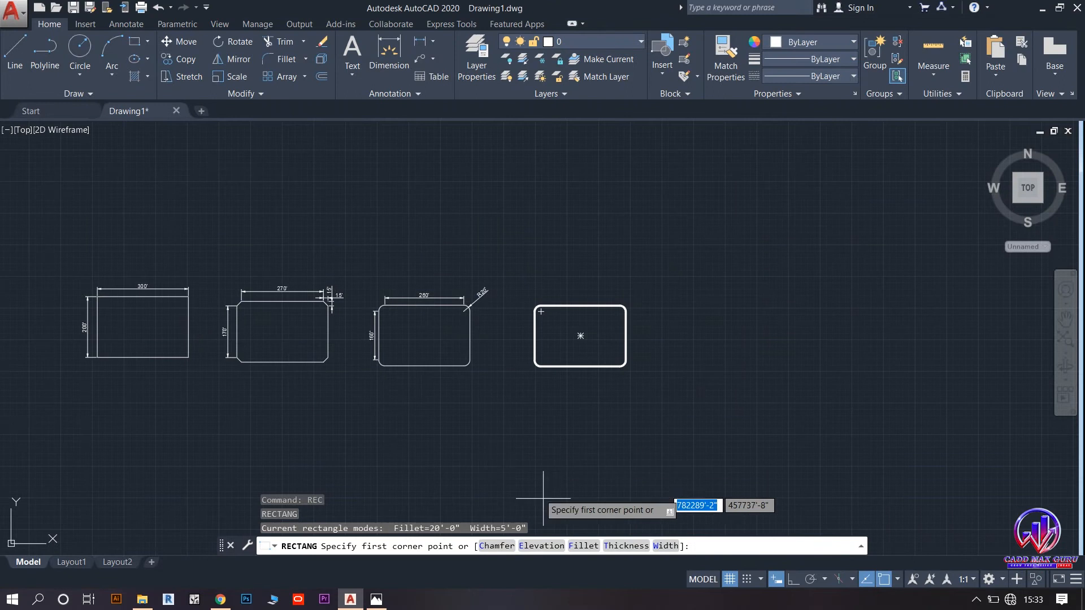
- Reset the rectangle's line width and fillet radius to 0
click(666, 546)
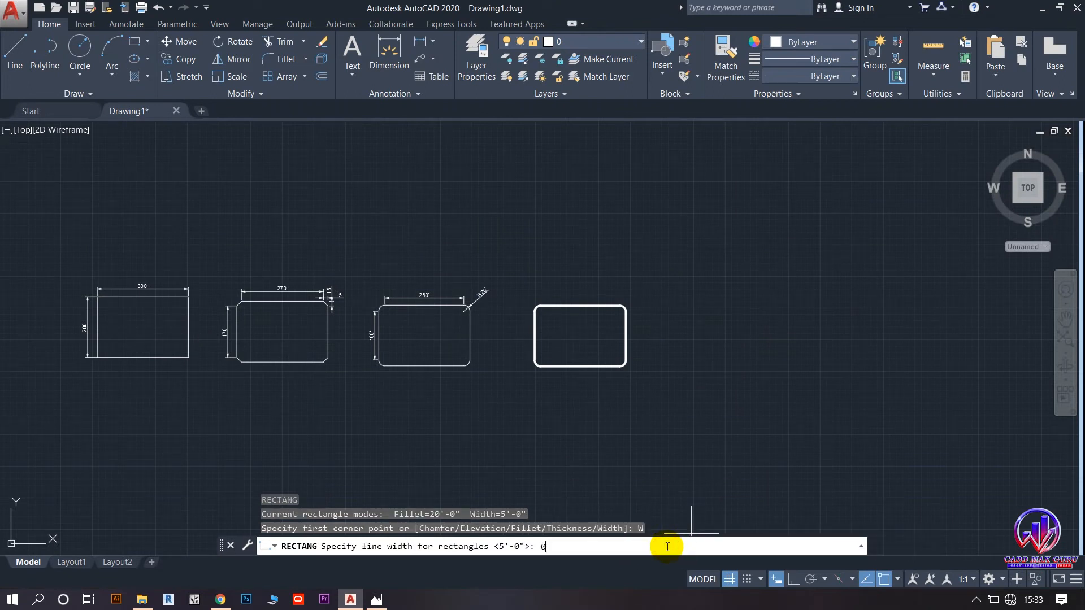
text(0)
key(Return)
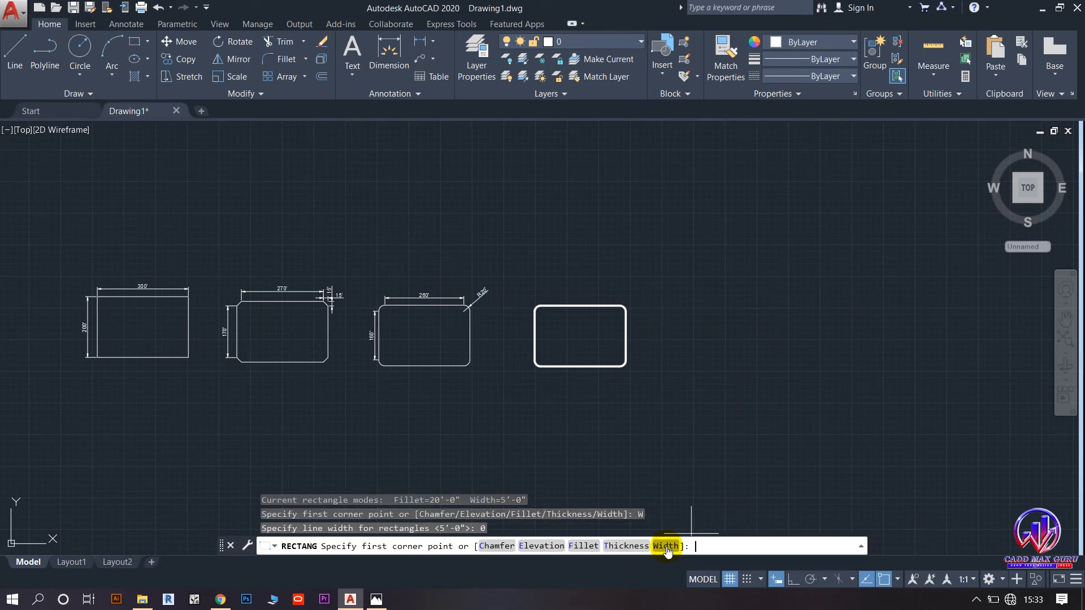
click(591, 545)
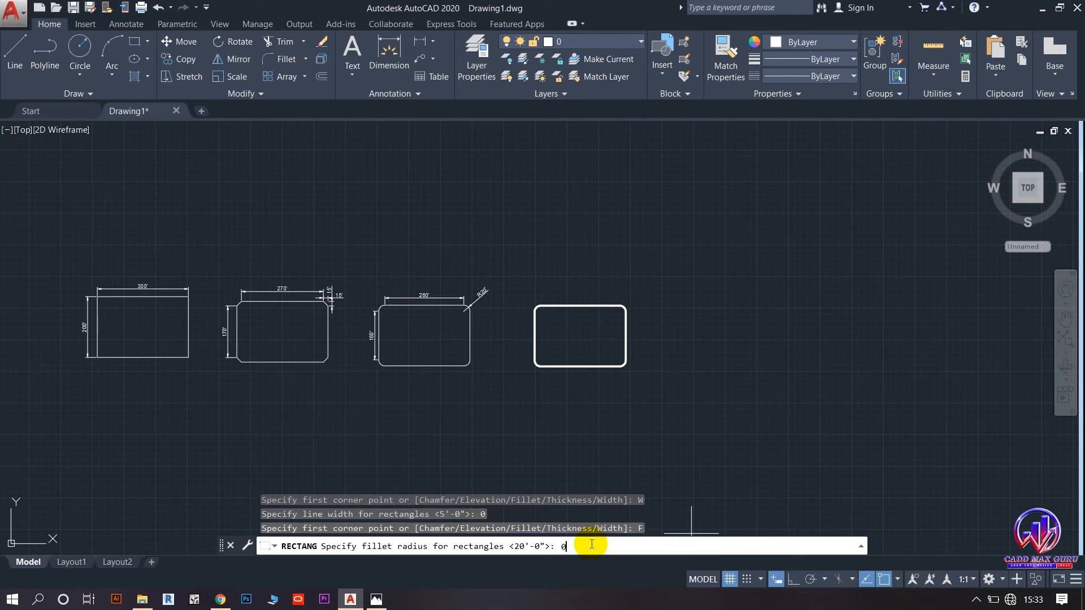
text(0)
key(Return)
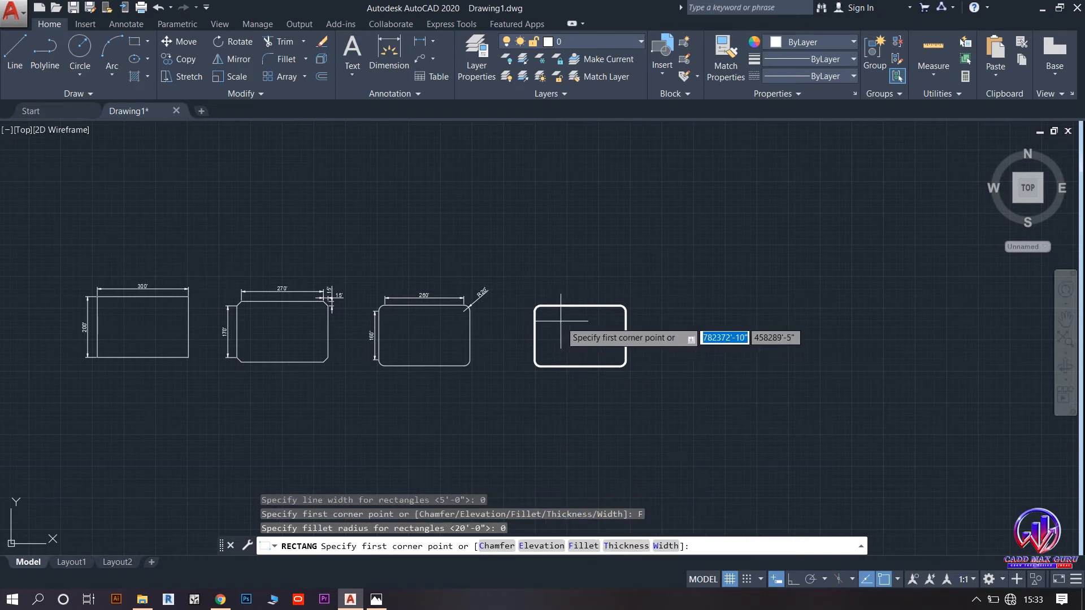
- Draw a rectangle rotated 45° to the right of the wide-line one, with length 300' and width 200' through the Dimensions option
click(673, 306)
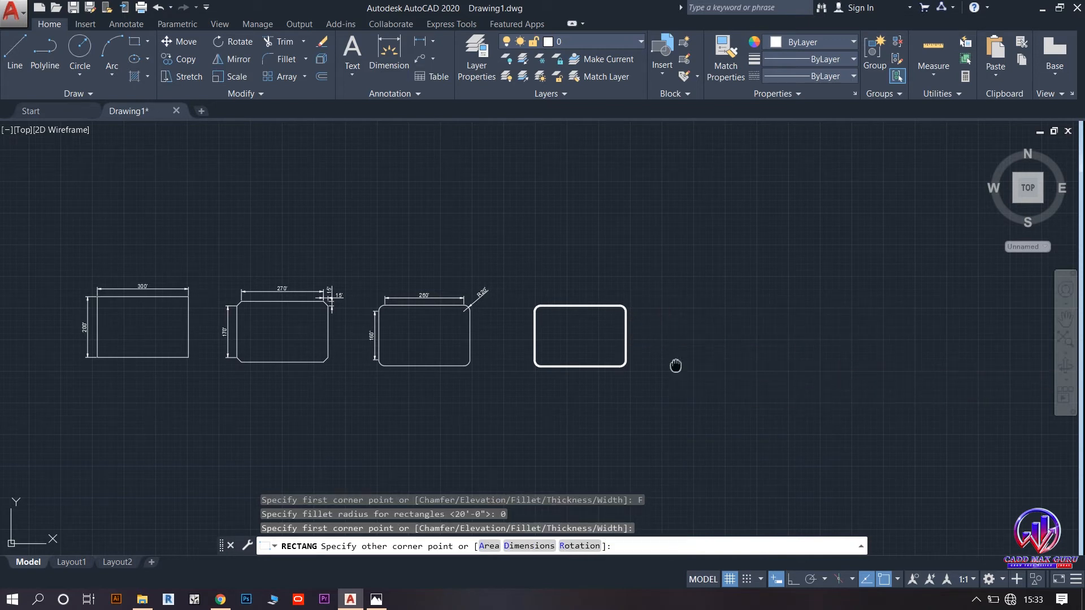
middle_drag(675, 368, 605, 405)
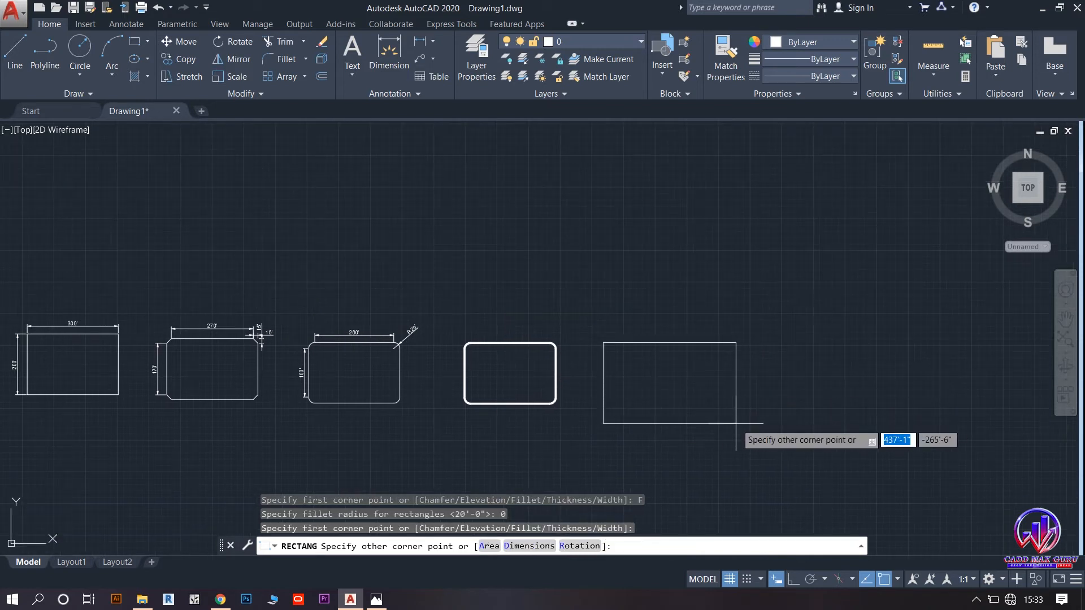
click(582, 545)
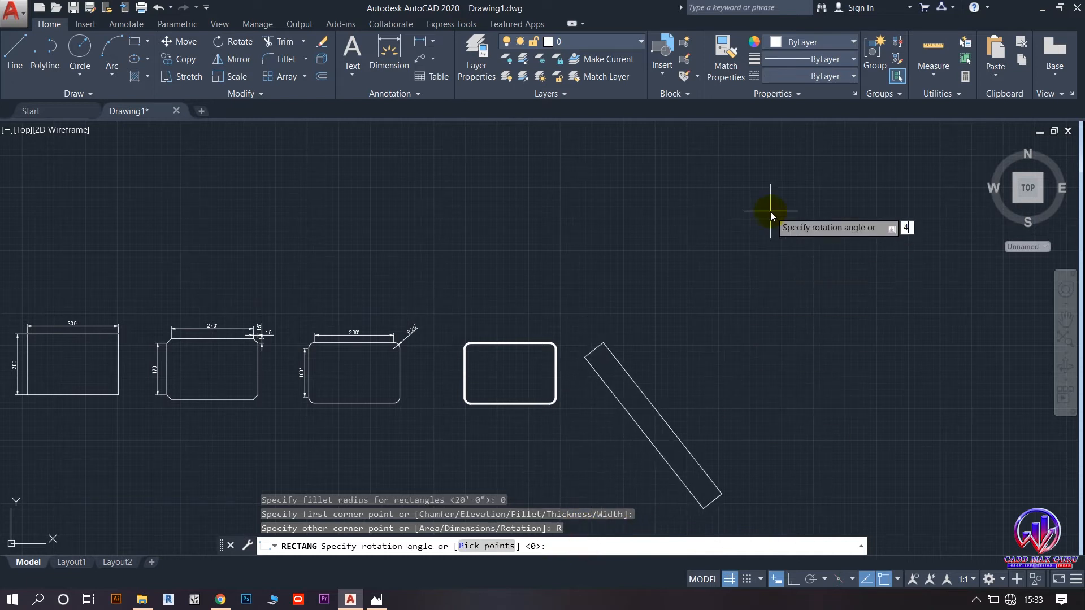
key(Return)
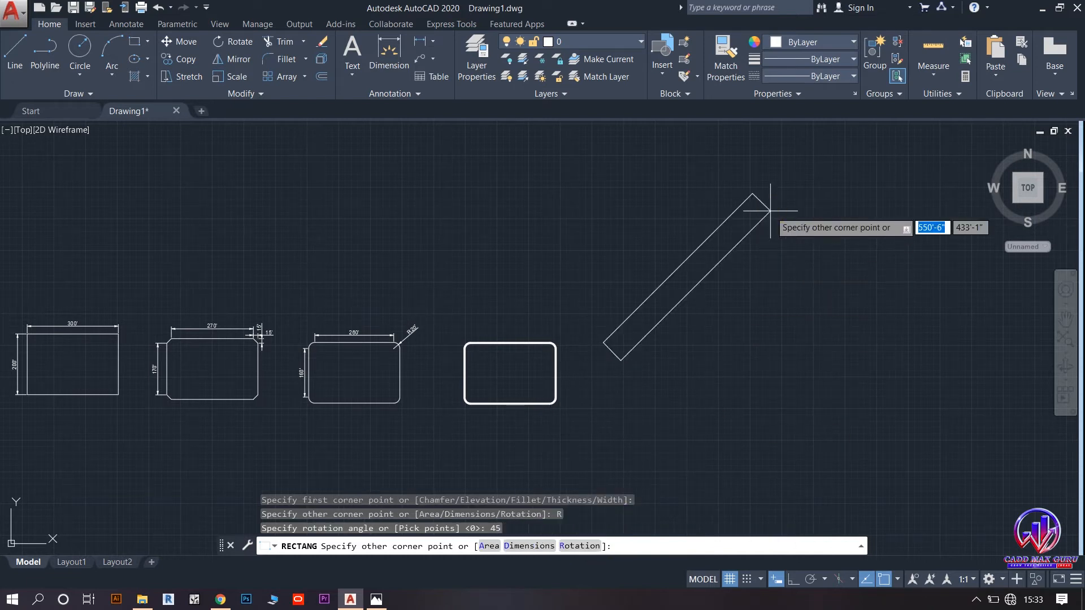
click(537, 547)
key(Return)
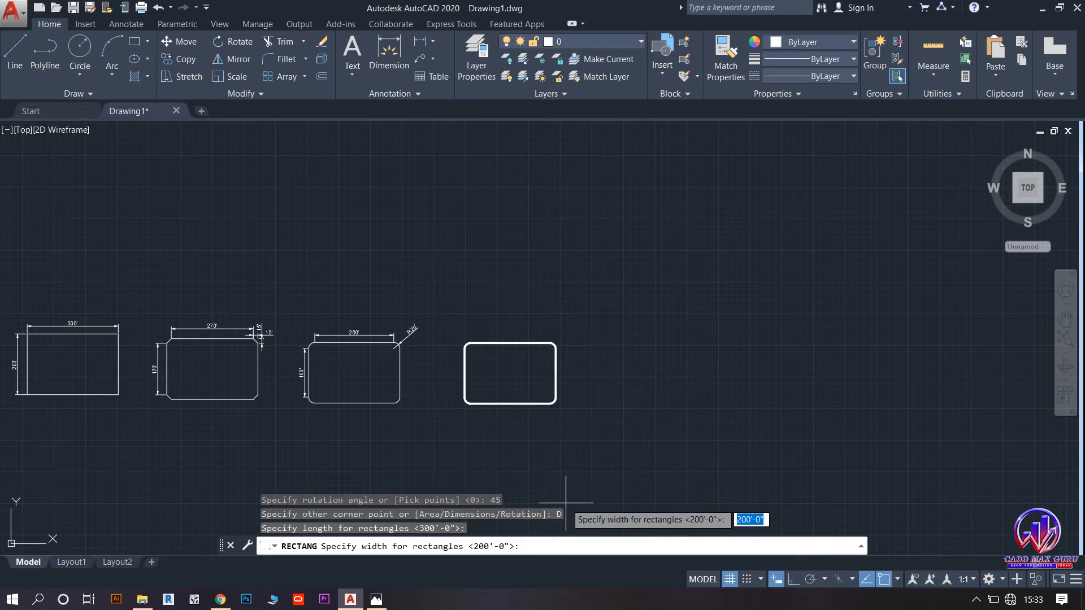
key(Return)
click(717, 316)
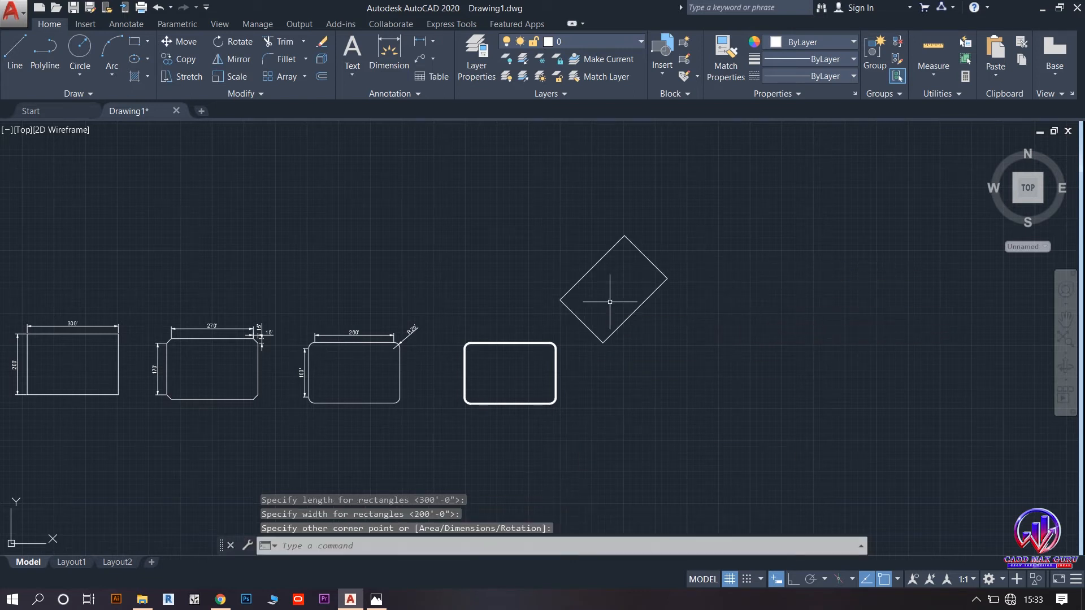
- Draw a horizontal line to the right from the lowest corner of the rotated rectangle
scroll(740, 246, up, 2)
click(14, 53)
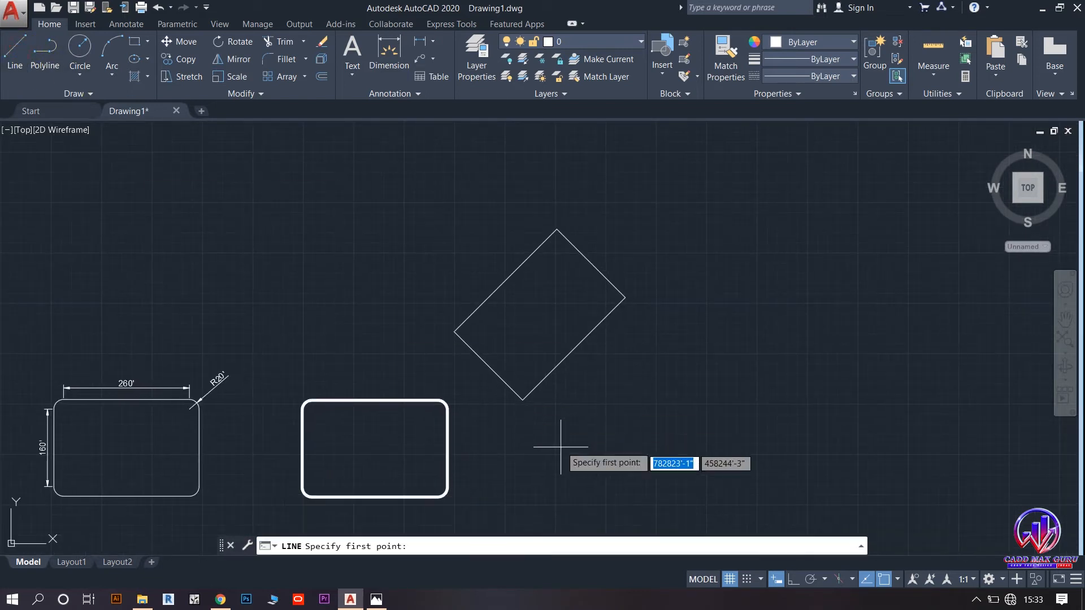
click(522, 400)
right_click(627, 400)
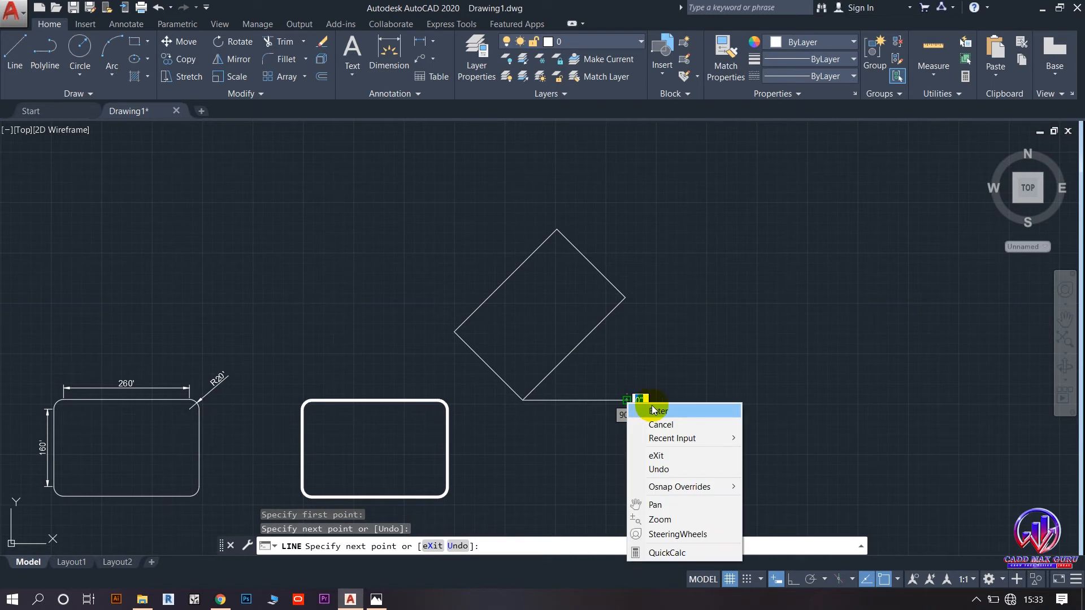
click(654, 411)
- Add an angular dimension between the rotated rectangle's lower-right edge and the horizontal line
click(434, 39)
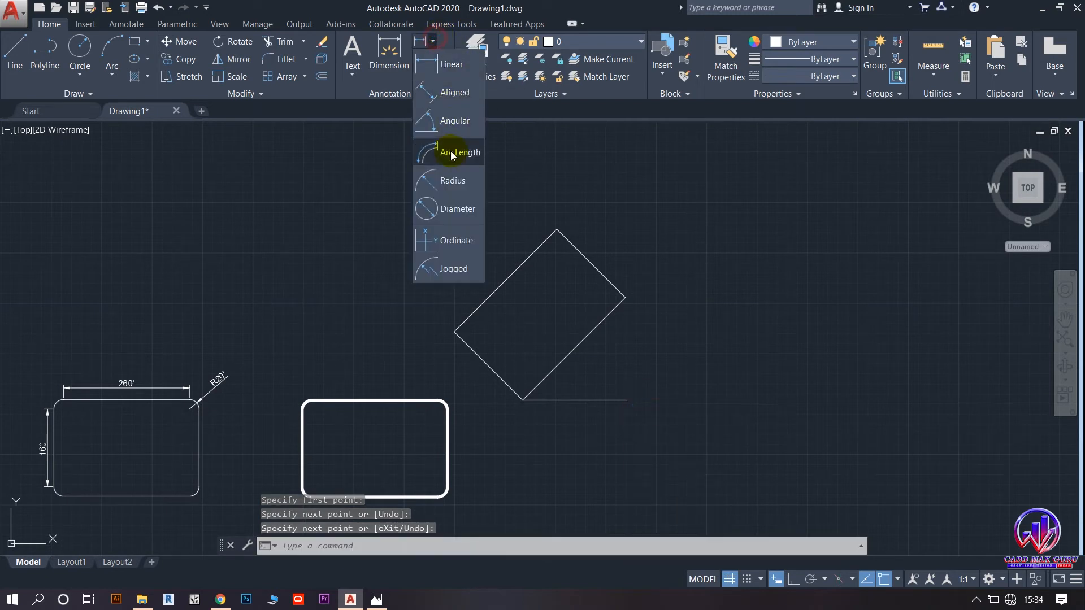
click(450, 129)
click(546, 377)
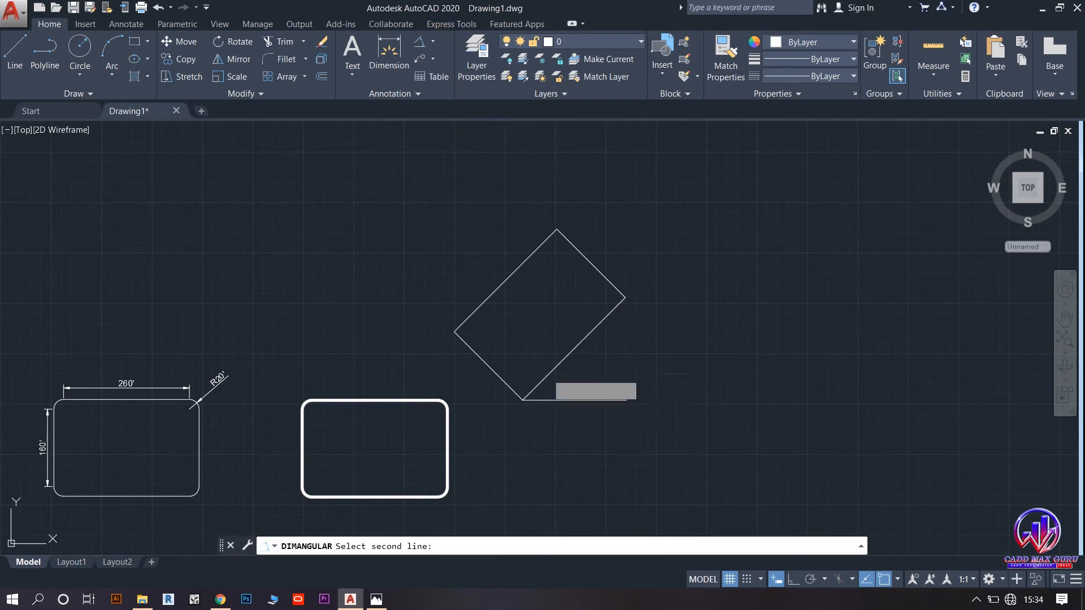
click(591, 379)
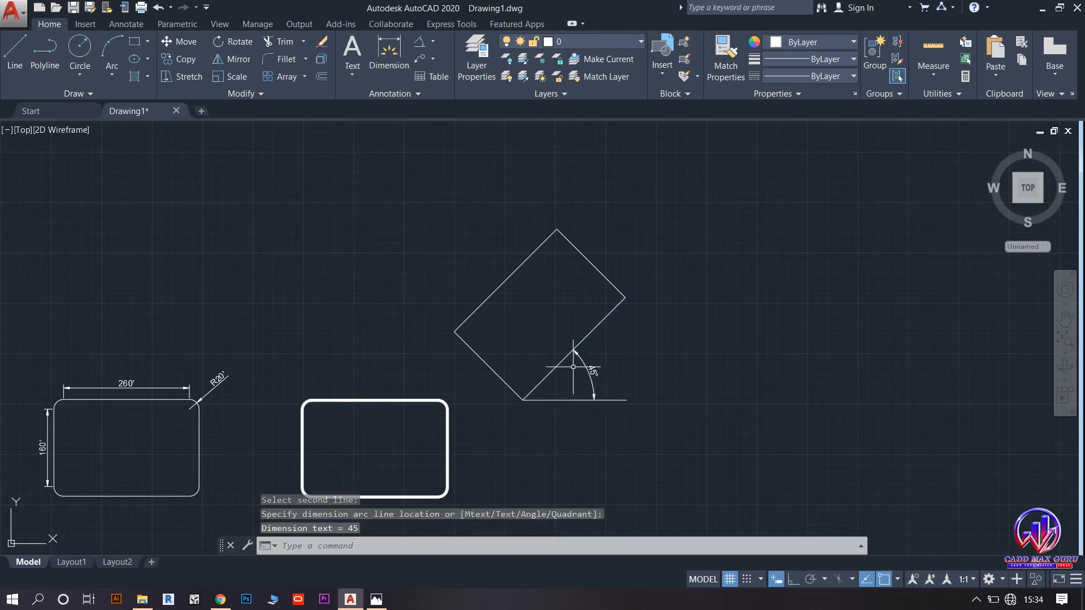
- Add aligned dimensions to the rotated rectangle's upper-left and upper-right edges, turning object snap off for the second one
scroll(443, 205, up, 2)
scroll(530, 370, up, 2)
click(398, 60)
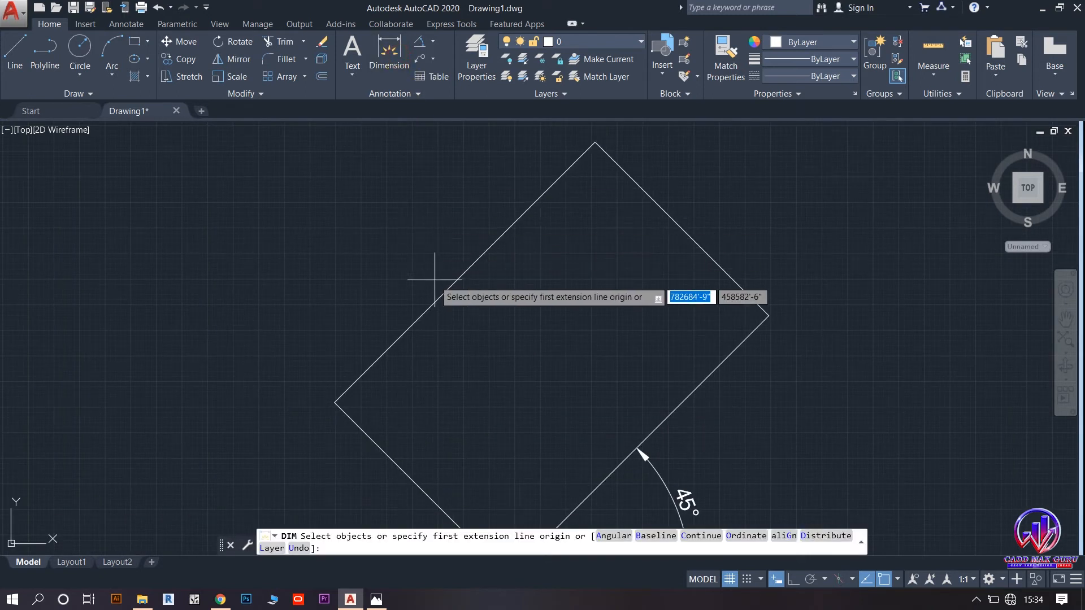
click(427, 307)
click(484, 212)
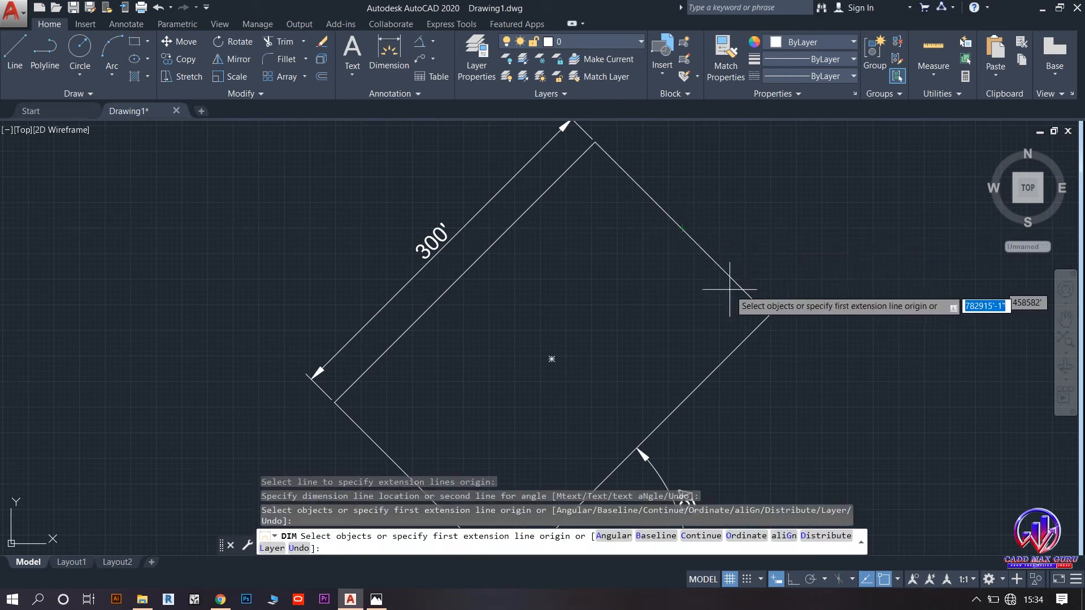
click(884, 581)
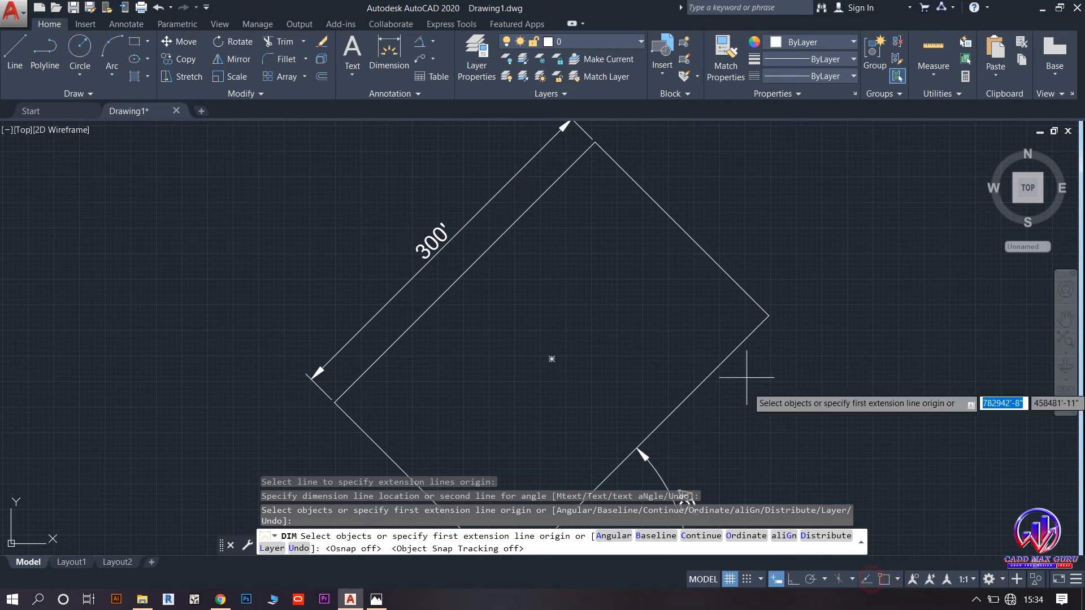
click(678, 224)
click(700, 196)
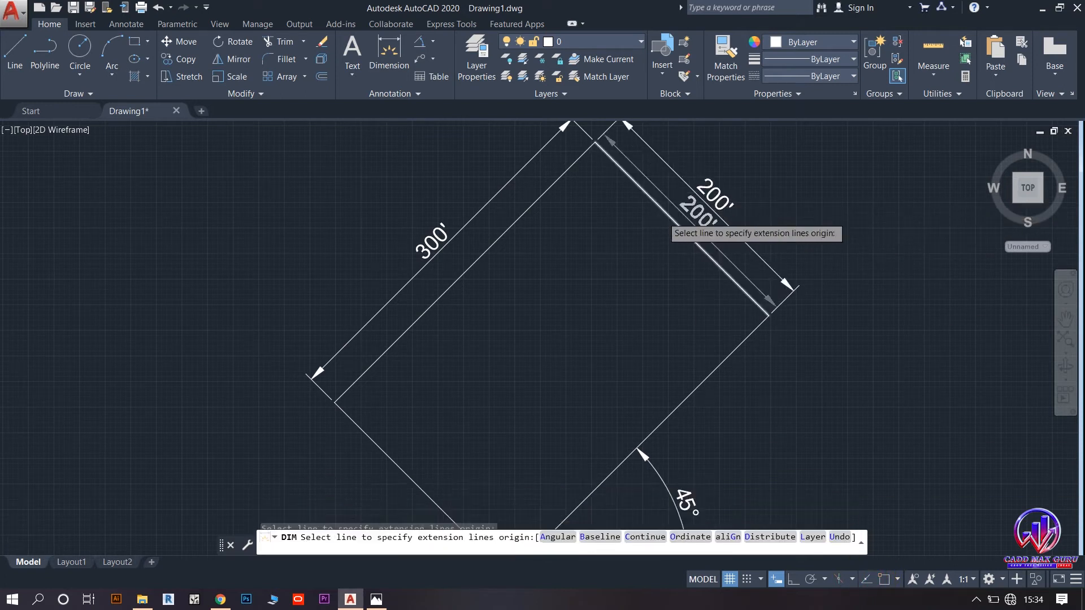
scroll(537, 241, down, 6)
right_click(648, 261)
click(684, 273)
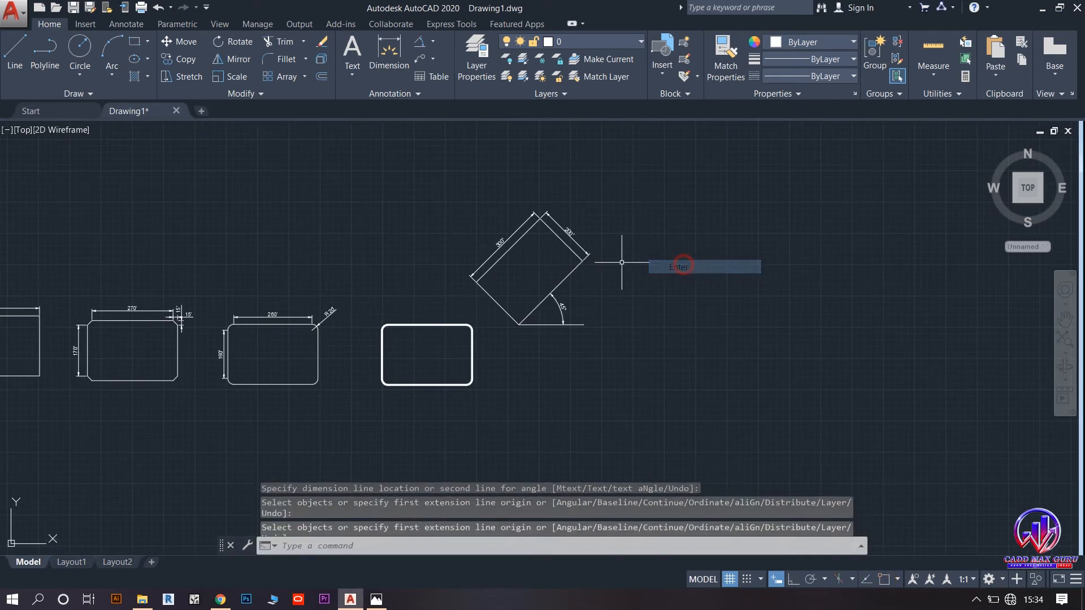
scroll(492, 260, up, 5)
scroll(497, 283, down, 8)
click(412, 544)
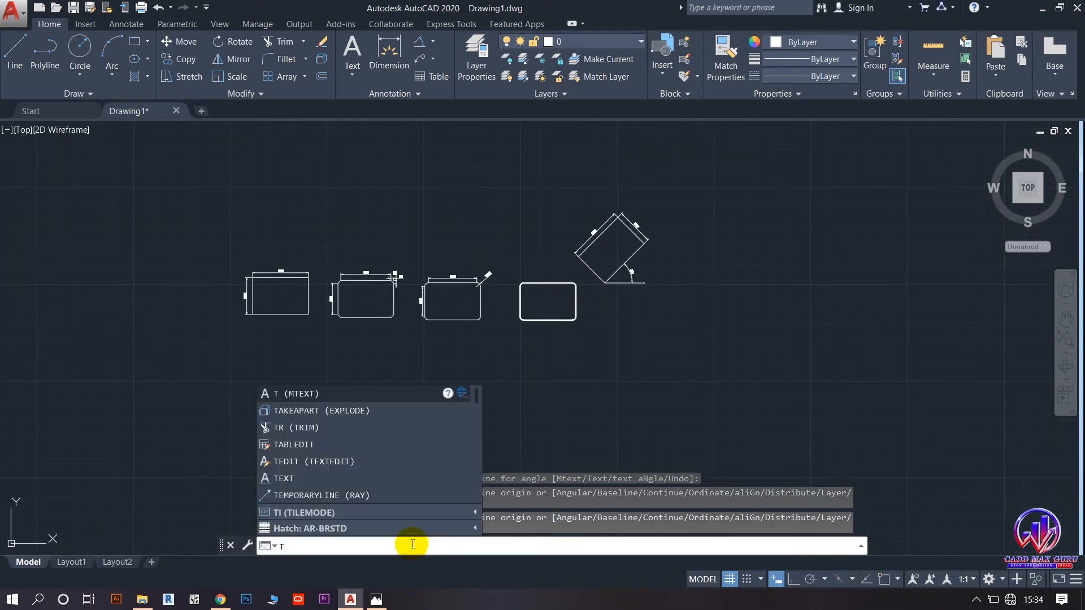
key(BackSpace)
text(RE)
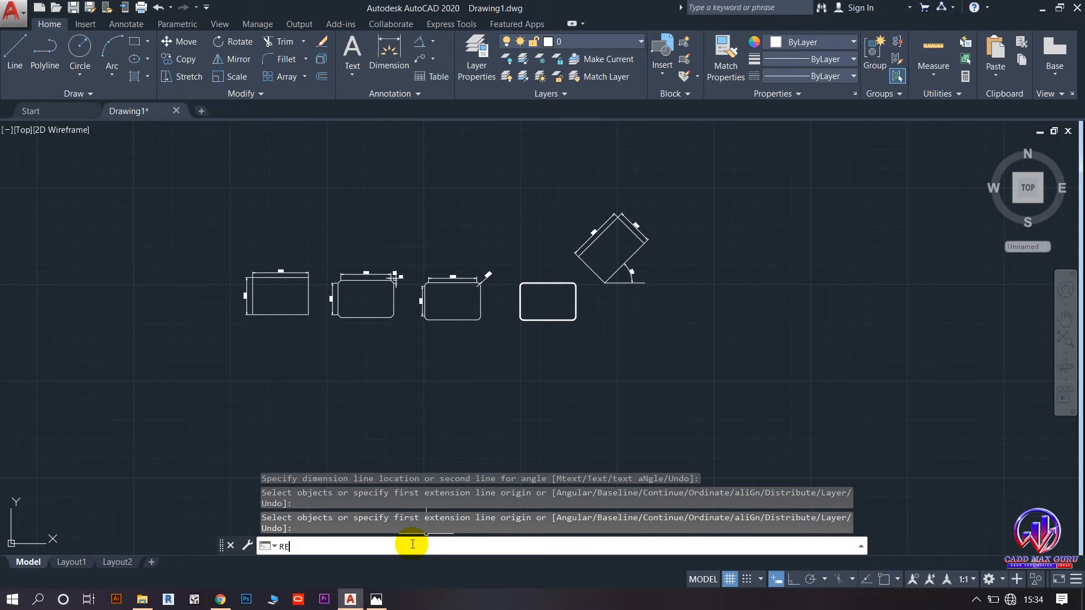
text(C)
key(Return)
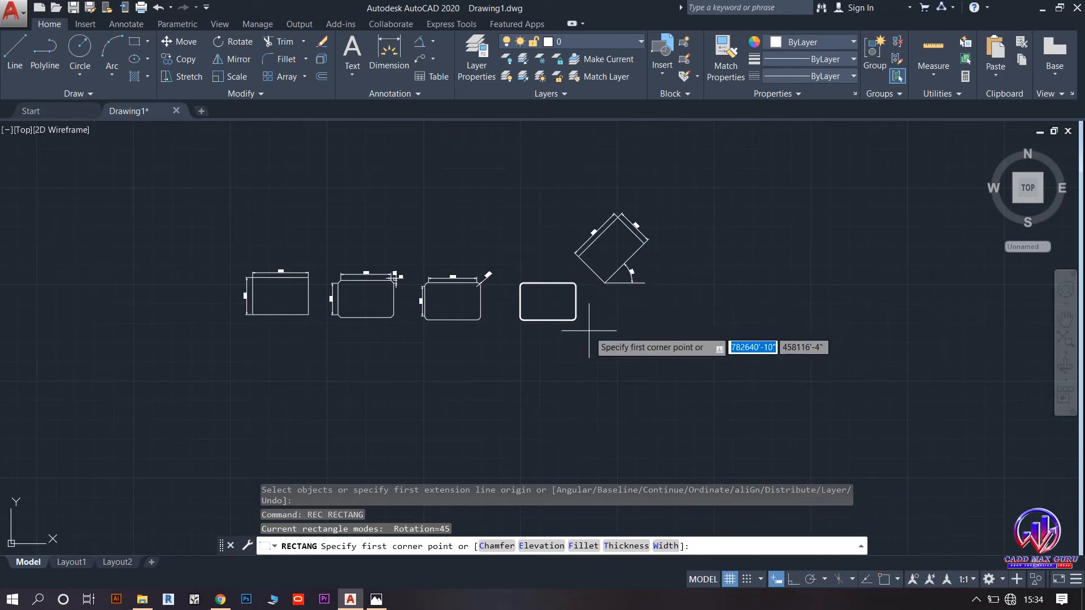
middle_drag(576, 337, 565, 341)
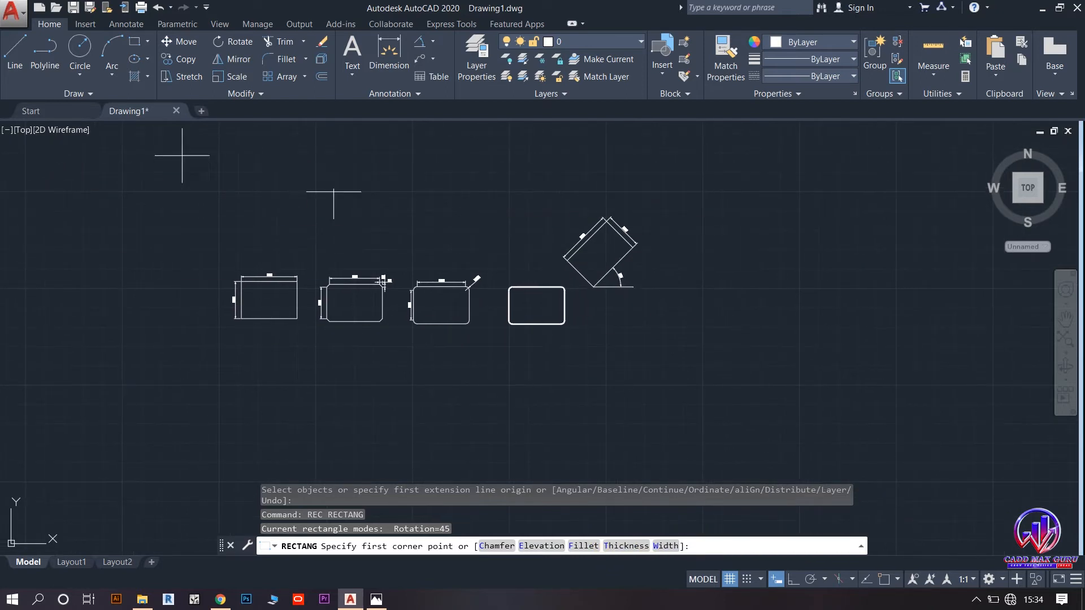
middle_drag(515, 291, 445, 351)
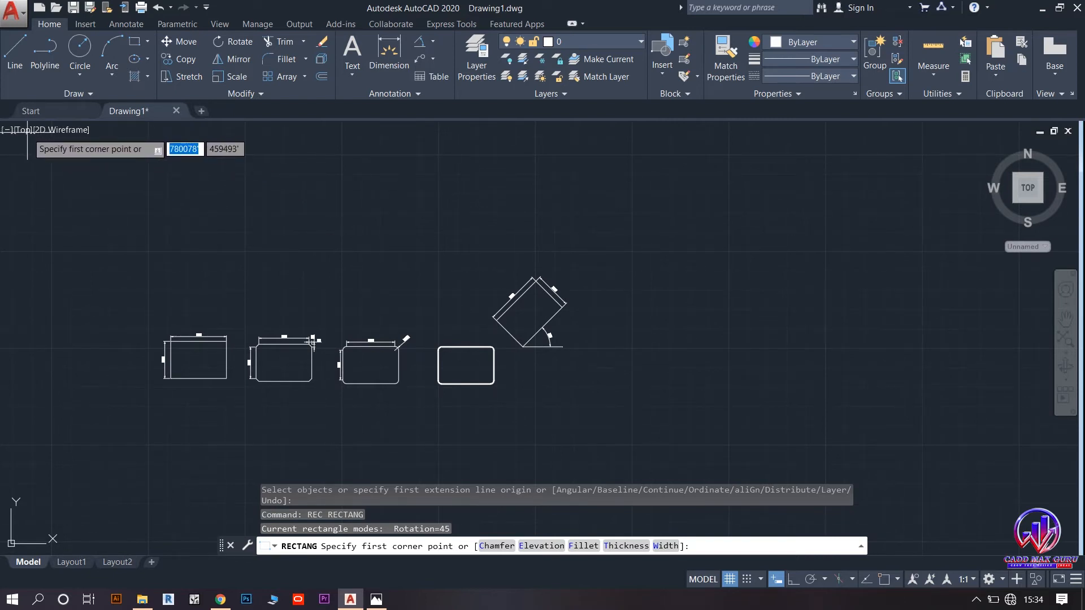
right_click(441, 240)
click(472, 245)
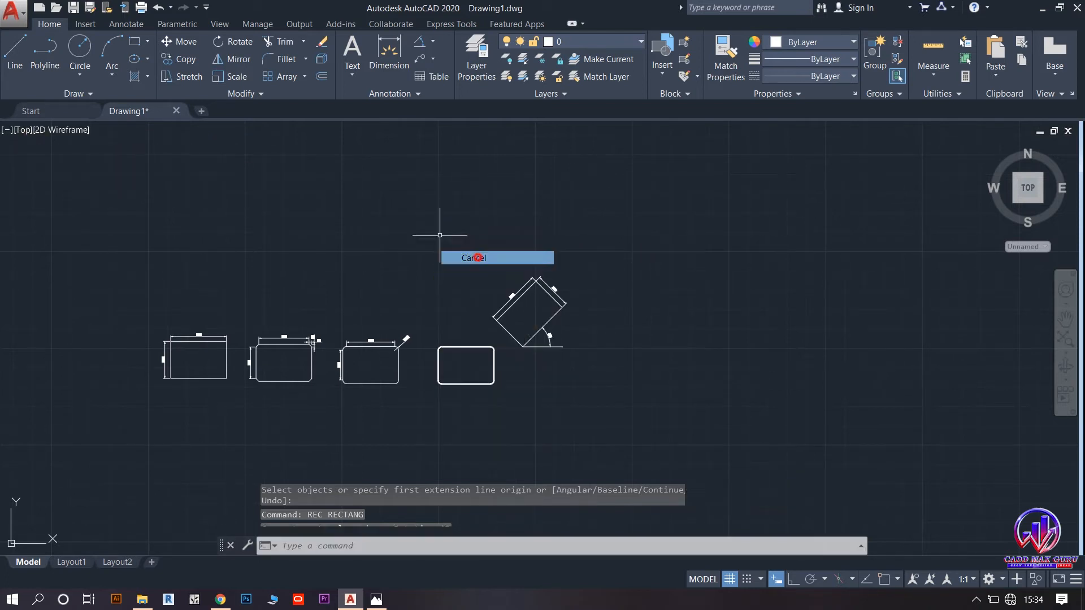
- Start a new rectangle and set its elevation to 100'
click(134, 41)
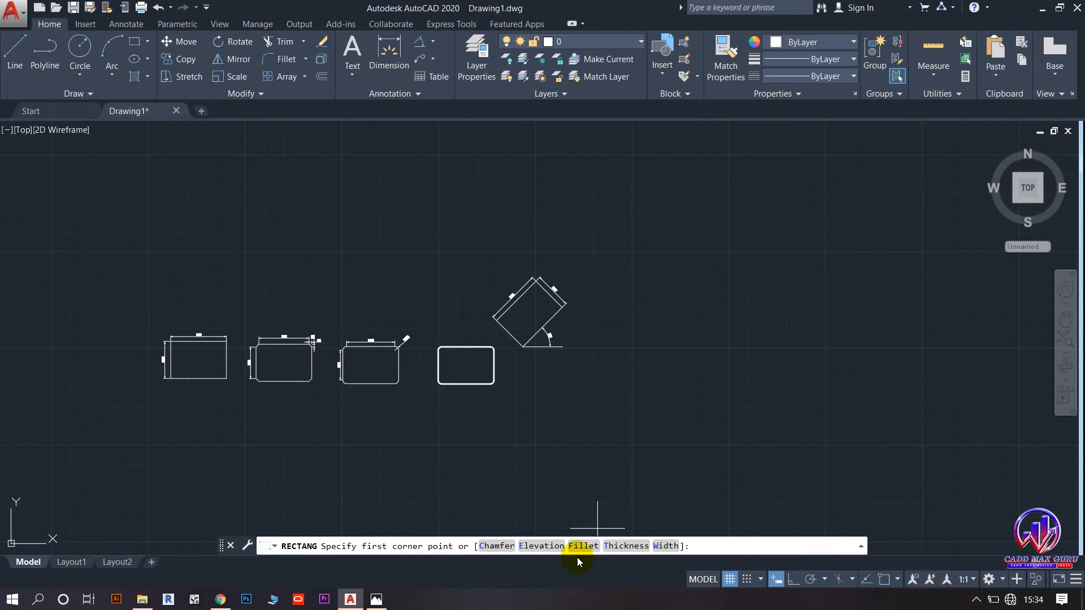
click(540, 546)
middle_drag(298, 390, 323, 462)
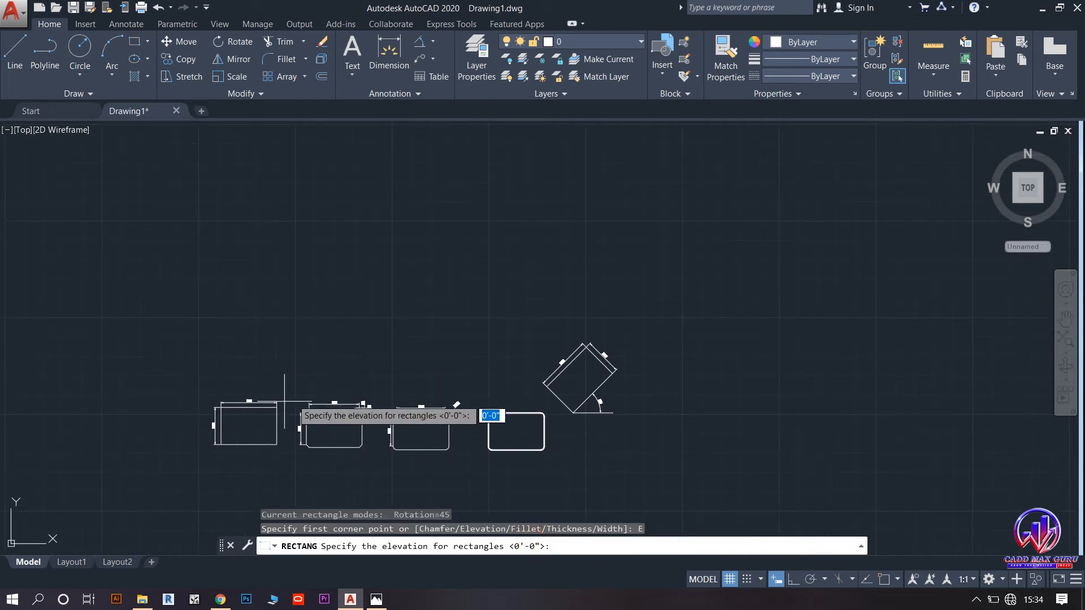
middle_drag(443, 472, 435, 445)
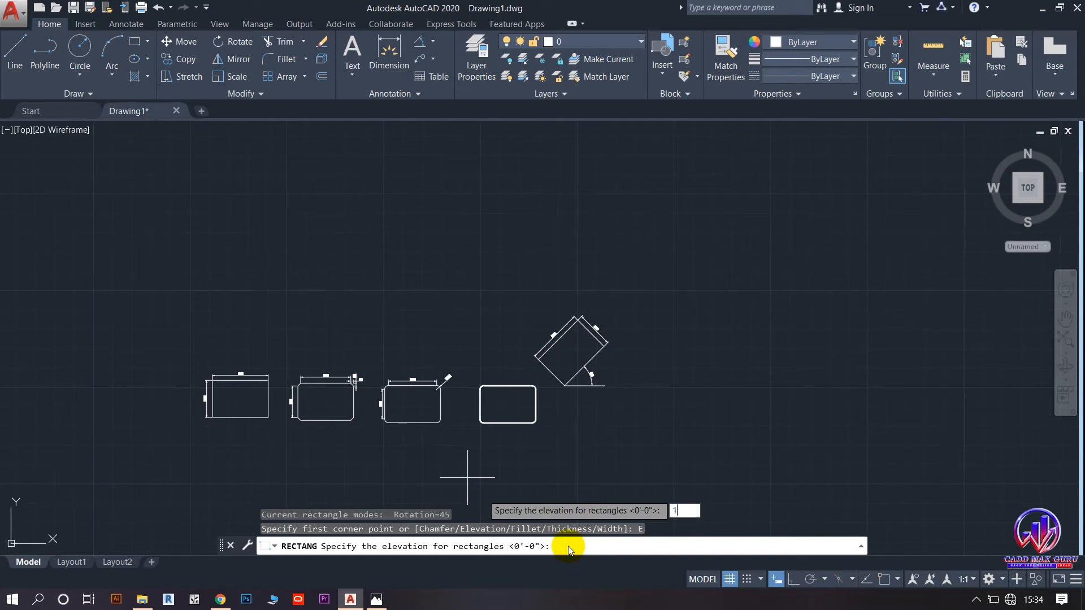
text(100)
key(Return)
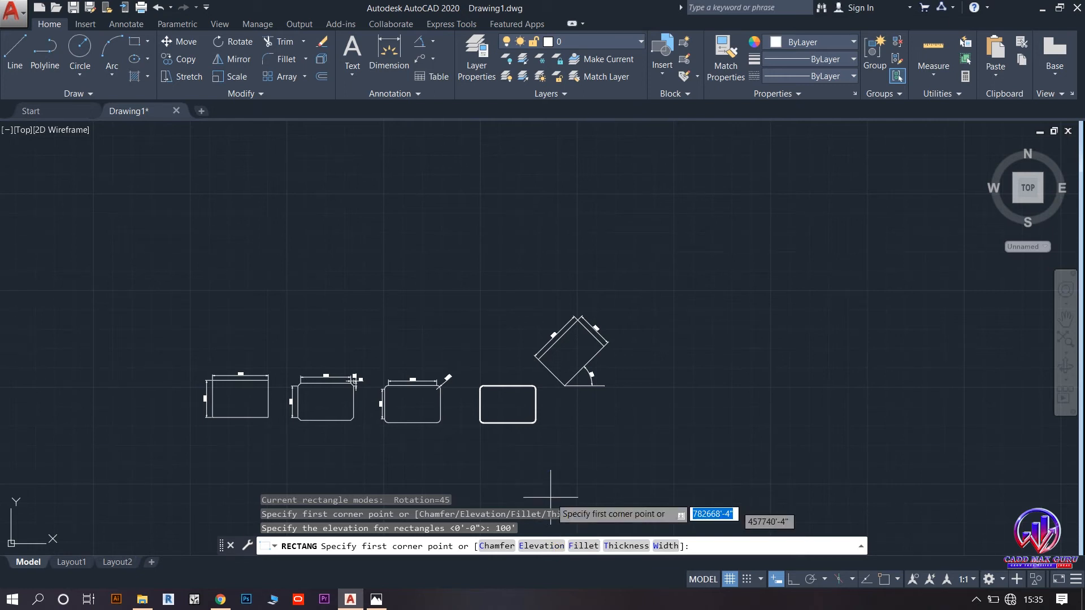
- Draw the elevated rectangle above the existing row with rotation 0, length 300' and width 200'
click(327, 286)
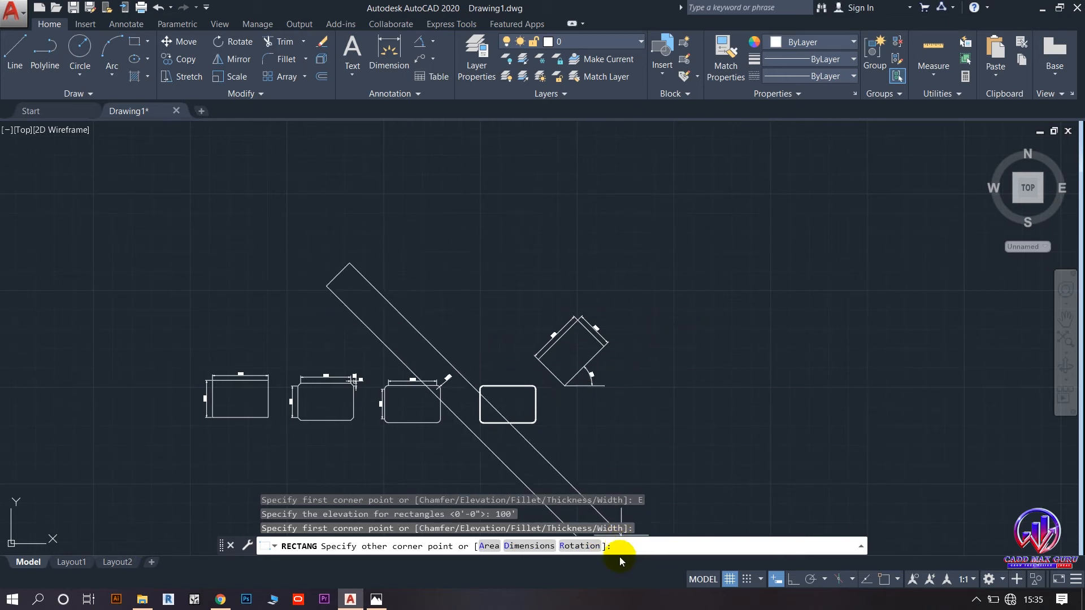
click(592, 546)
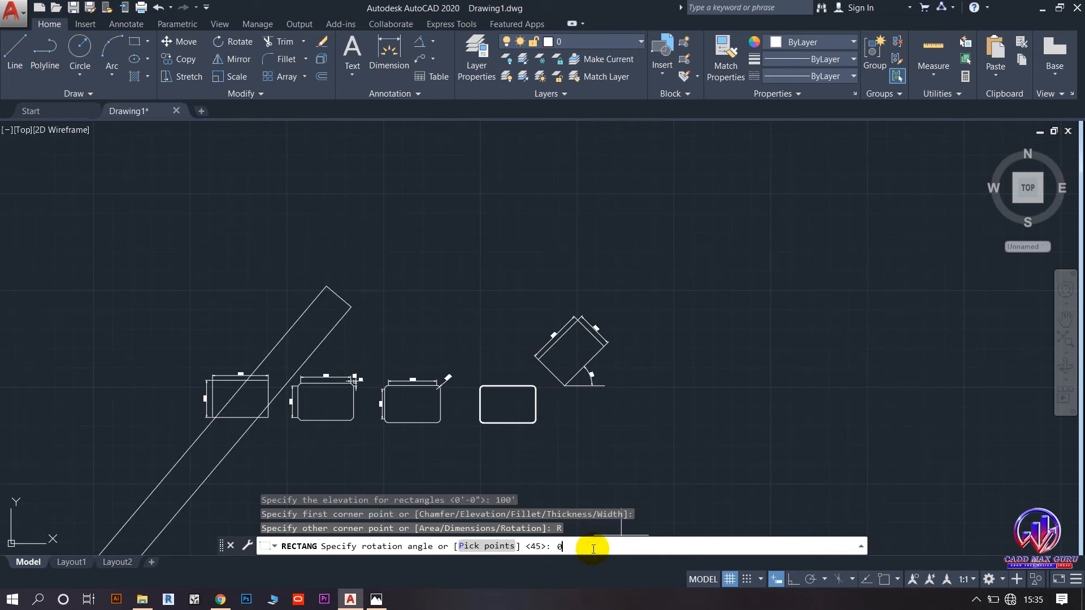
text(0)
key(Return)
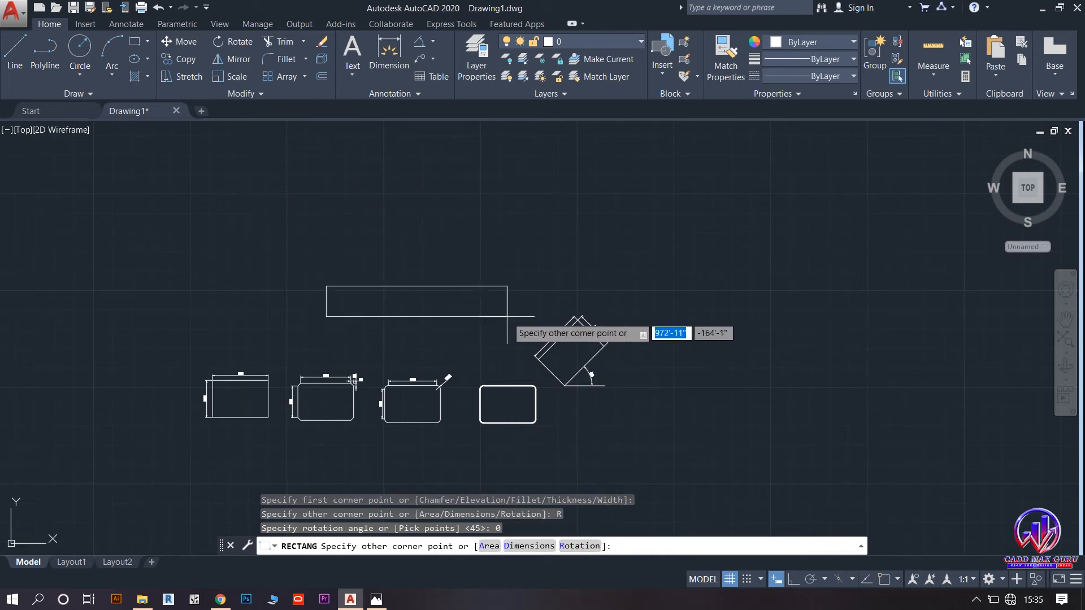
text(d)
key(Return)
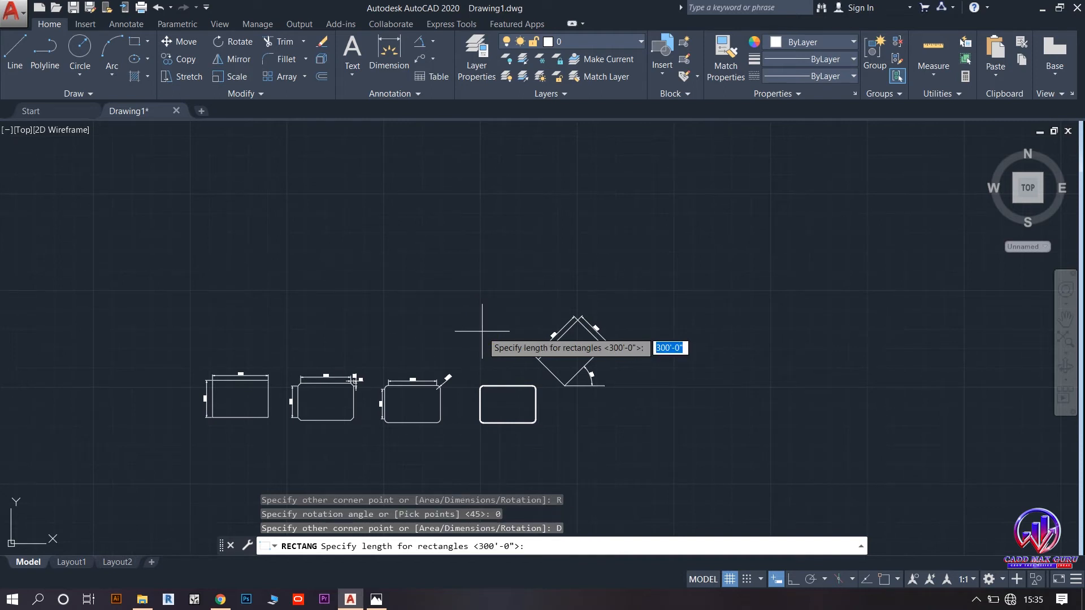
key(Return)
key(Return)
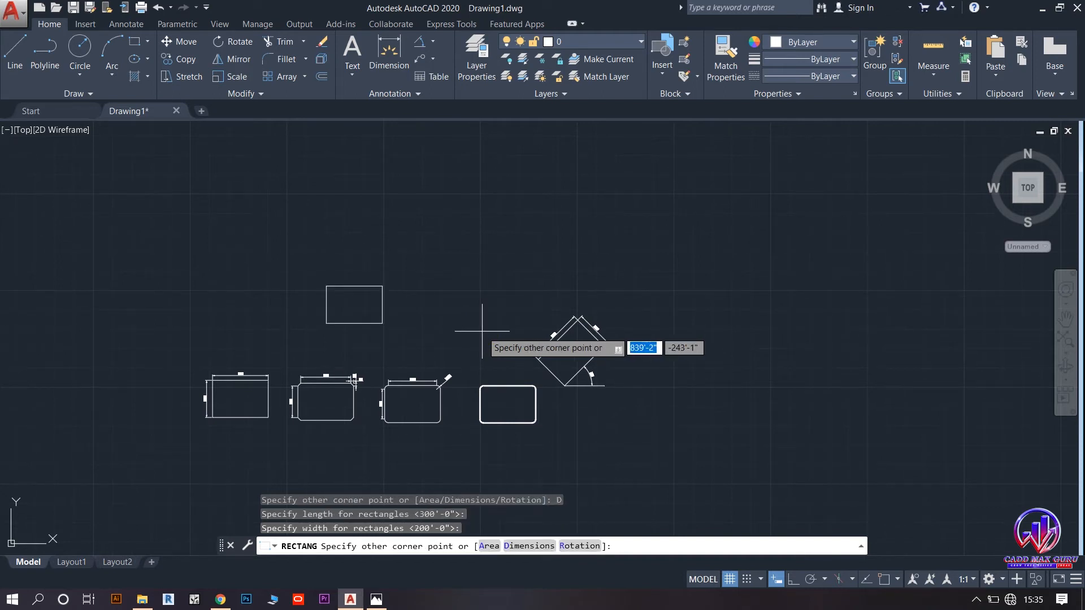
click(389, 337)
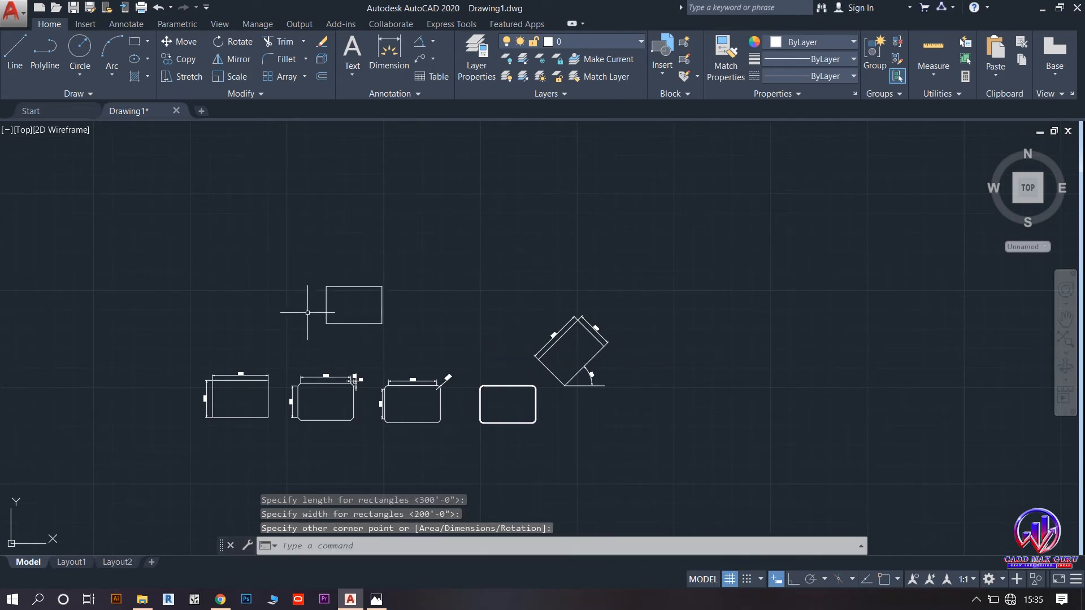
- Switch the drawing to the Front view and frame the elevated rectangle above the base line
scroll(309, 314, up, 4)
scroll(339, 333, down, 6)
middle_drag(341, 322, 414, 281)
scroll(415, 280, up, 4)
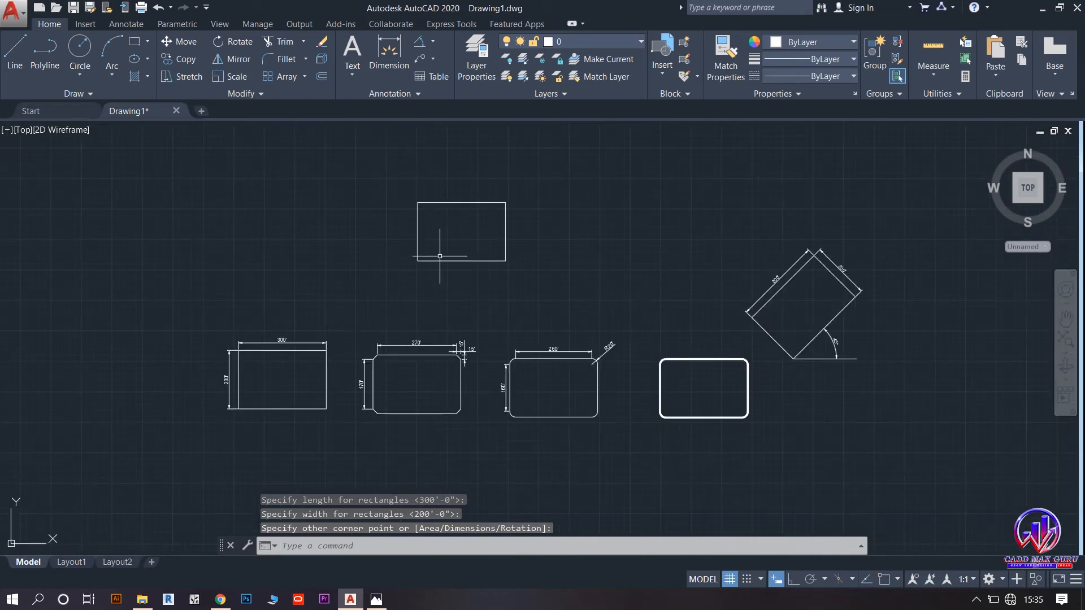
scroll(441, 282, up, 2)
scroll(399, 313, down, 4)
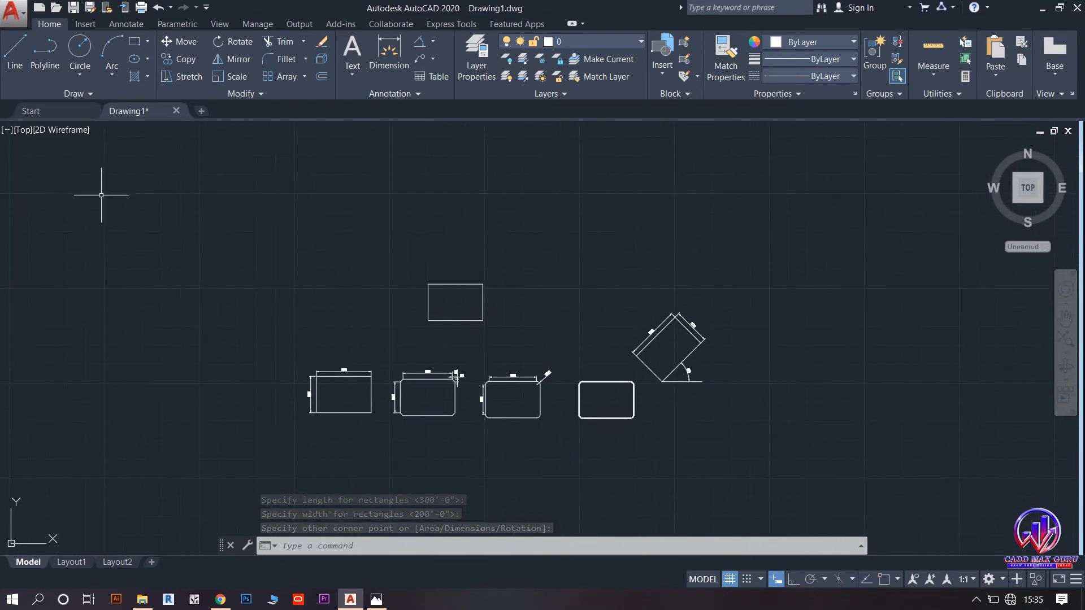
click(21, 132)
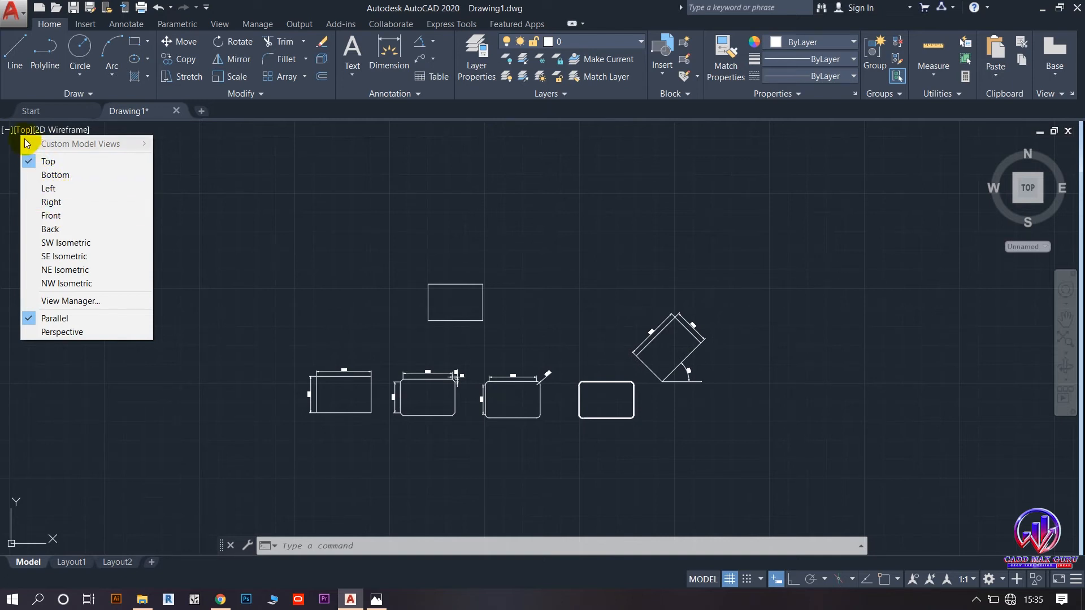
click(59, 215)
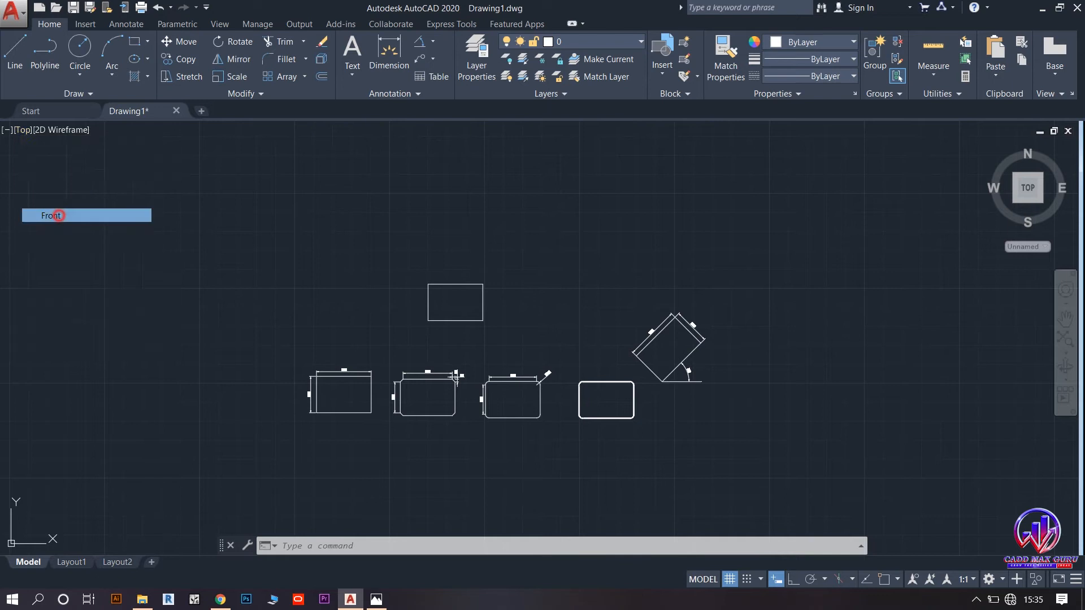
scroll(352, 338, up, 2)
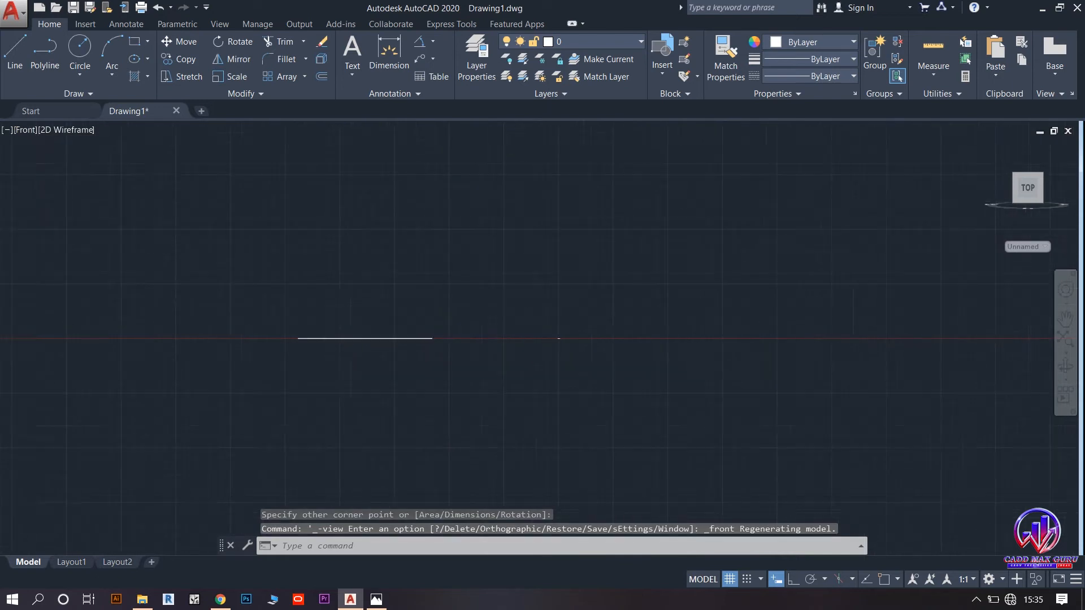
scroll(726, 350, up, 3)
scroll(531, 297, up, 3)
scroll(532, 321, up, 6)
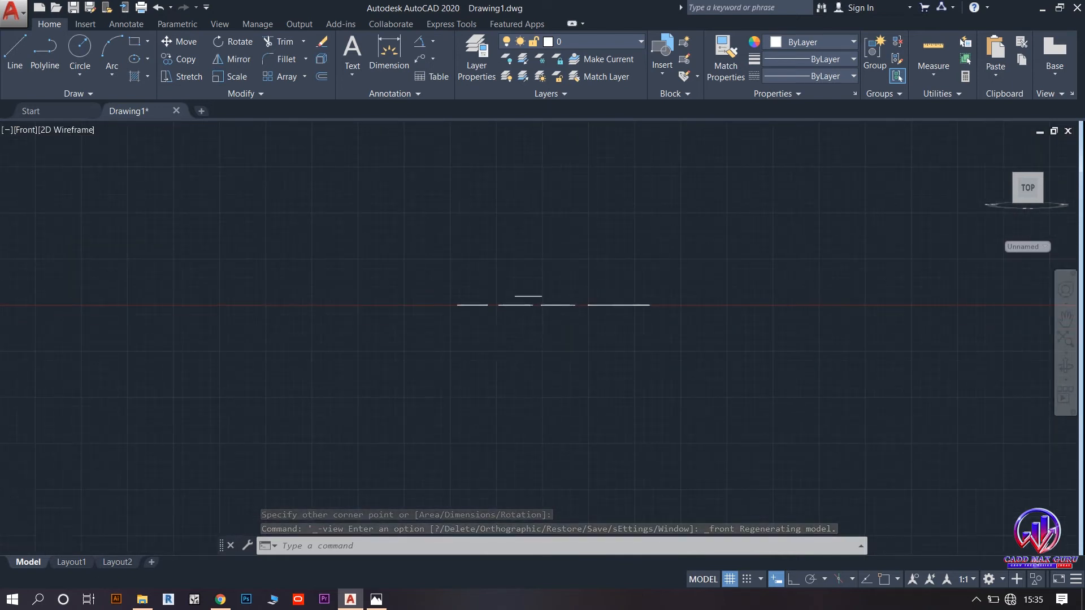
scroll(451, 288, down, 2)
middle_drag(450, 288, 475, 342)
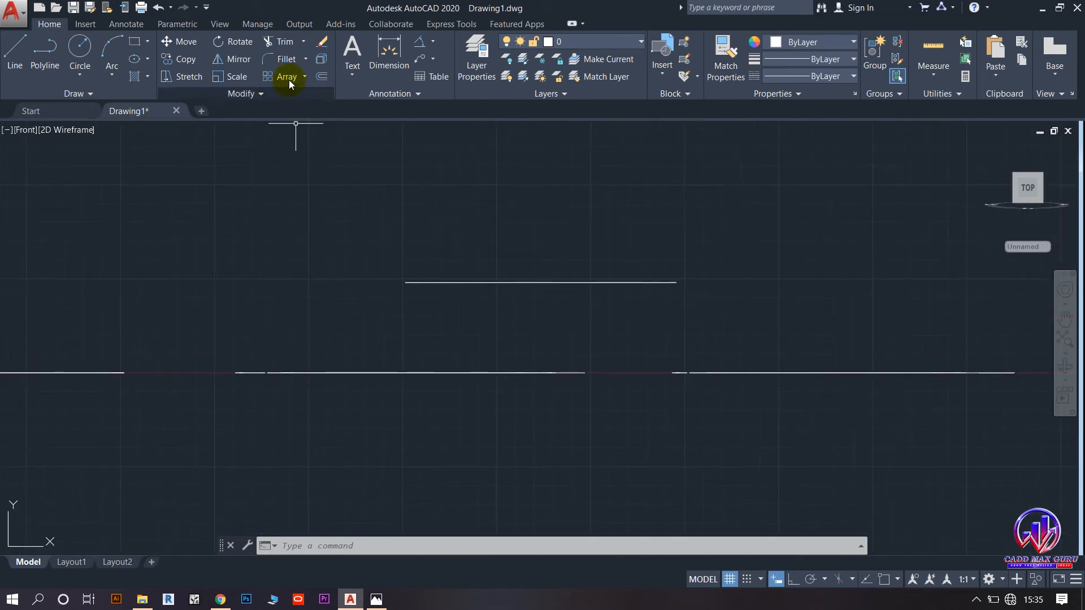
- Turn object snap on and add a vertical linear dimension from the elevated rectangle's left end down to the base line
click(433, 44)
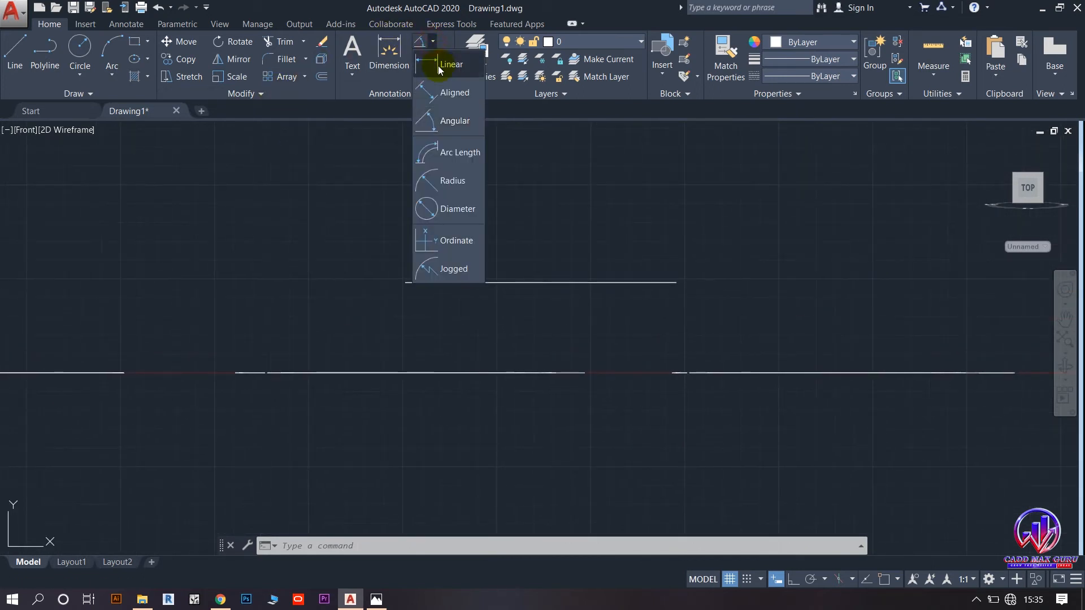
click(441, 69)
click(885, 580)
click(866, 579)
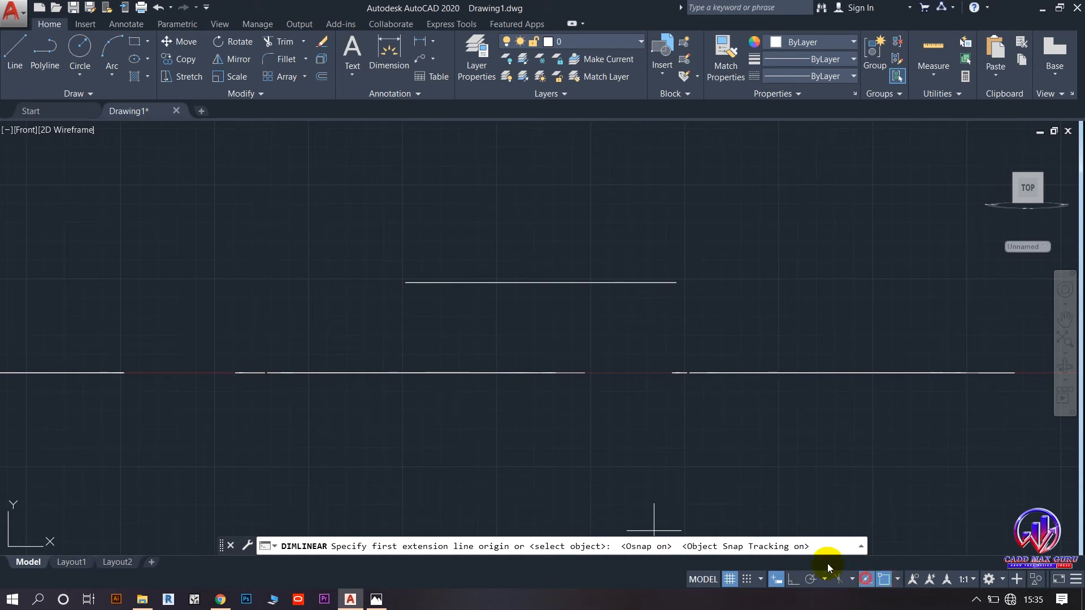
click(405, 282)
click(403, 372)
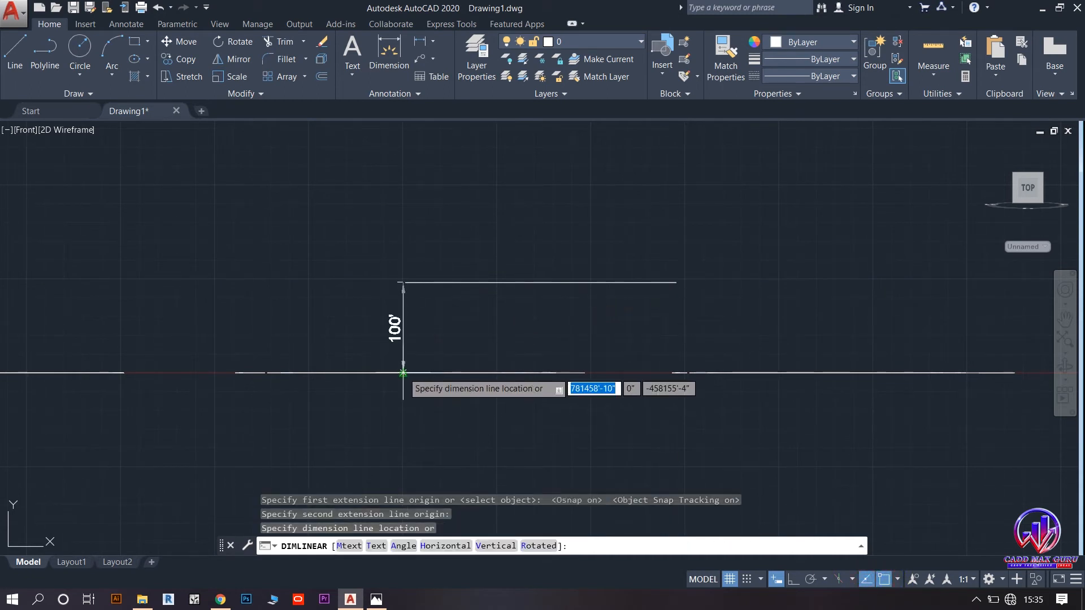
click(366, 328)
- Examine the height dimension of the elevated rectangle above the base line in the Front view
scroll(557, 364, down, 5)
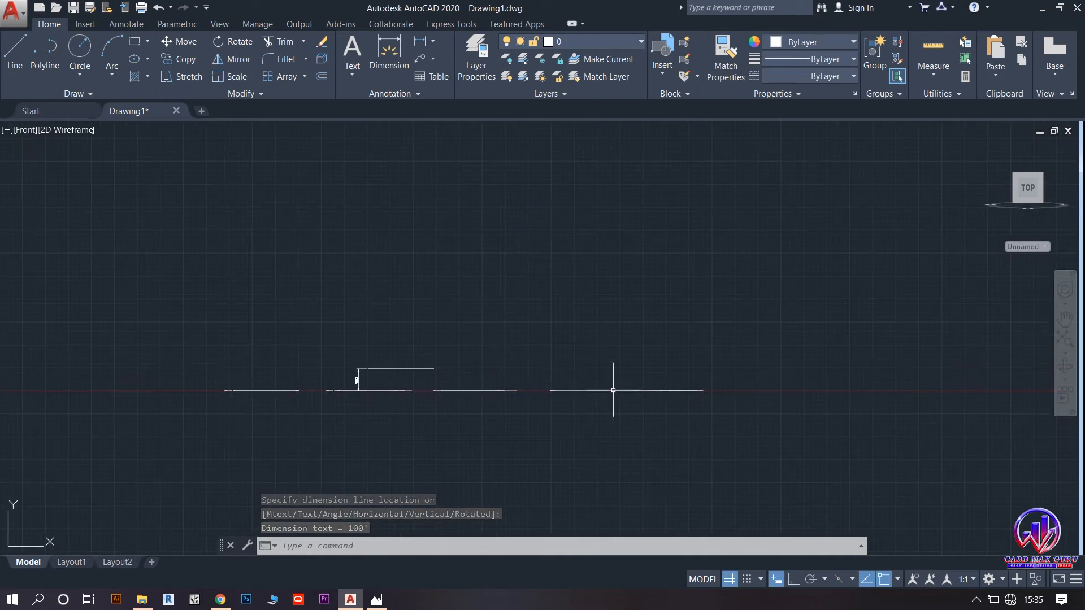
scroll(370, 384, up, 6)
scroll(249, 359, up, 4)
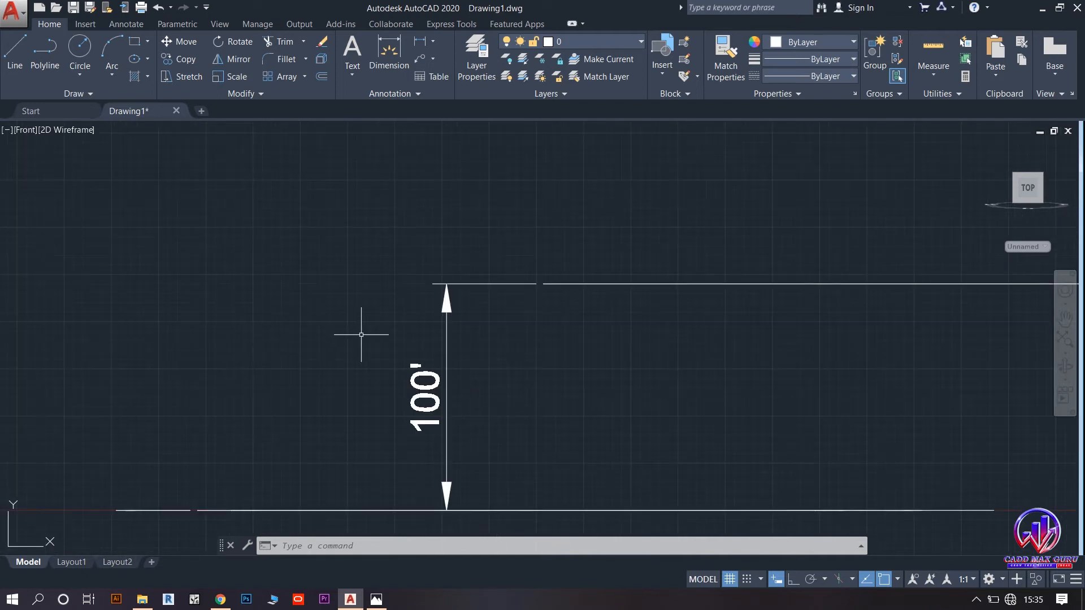
scroll(524, 296, down, 2)
scroll(304, 304, down, 2)
scroll(265, 364, down, 4)
middle_drag(189, 368, 333, 397)
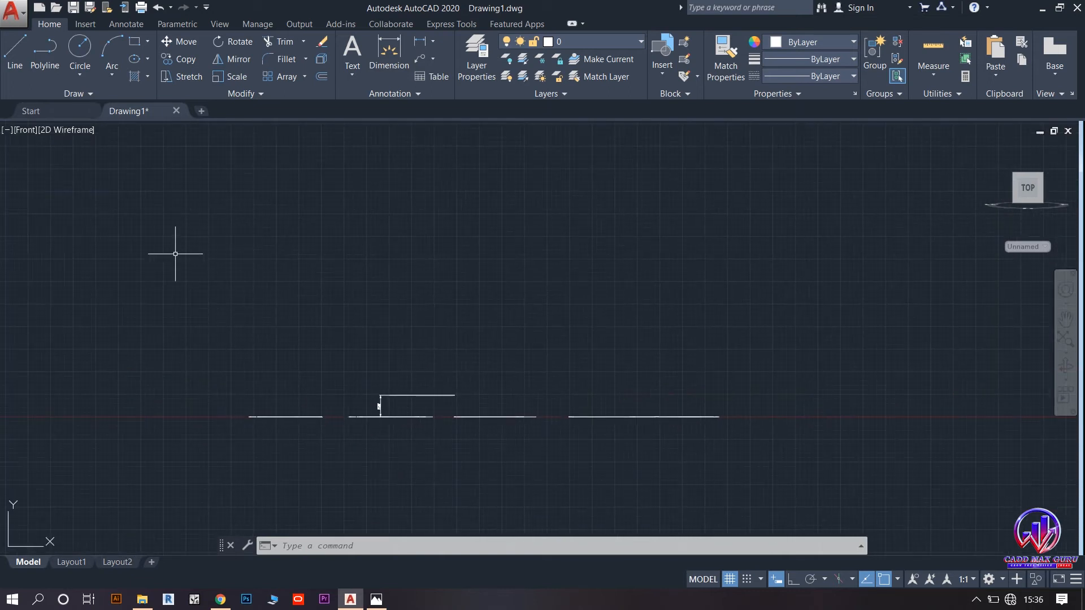
- Return the drawing to the Top view and set the Rectangle command's thickness to 40'
click(32, 131)
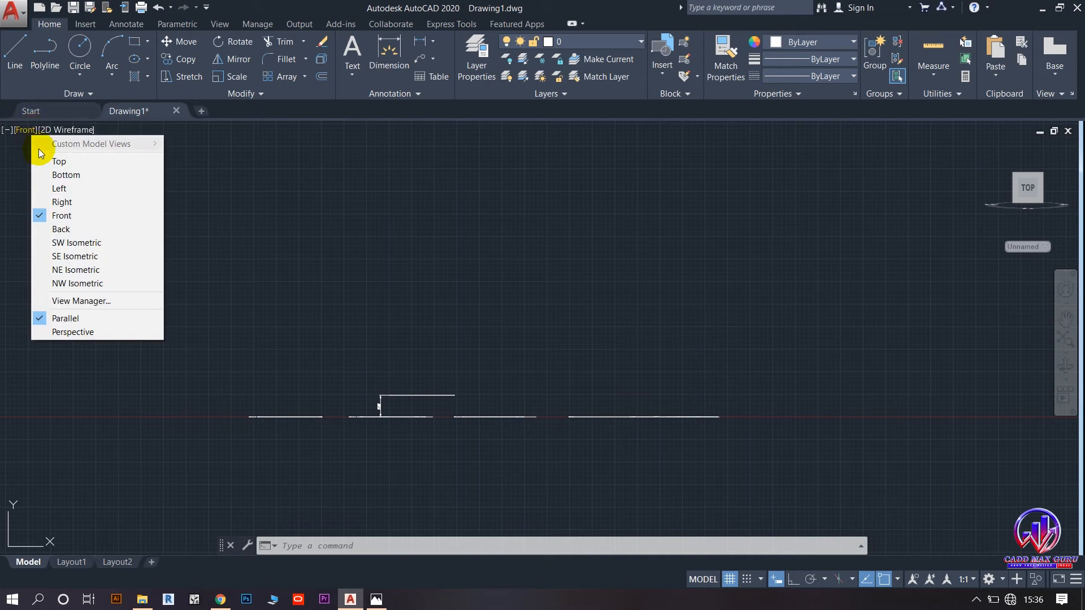
click(51, 161)
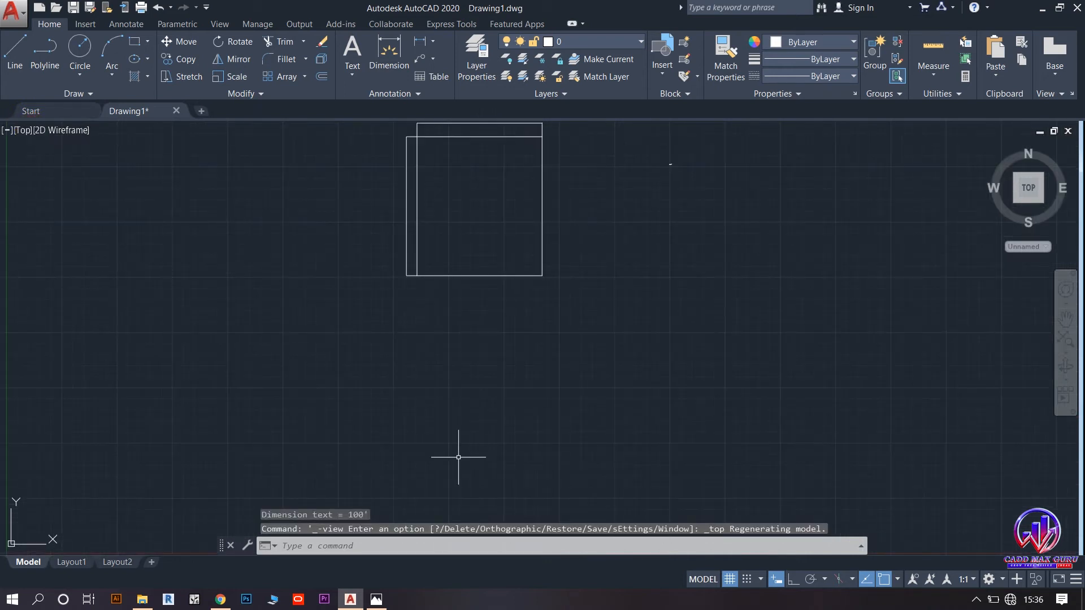
text(REC)
key(Return)
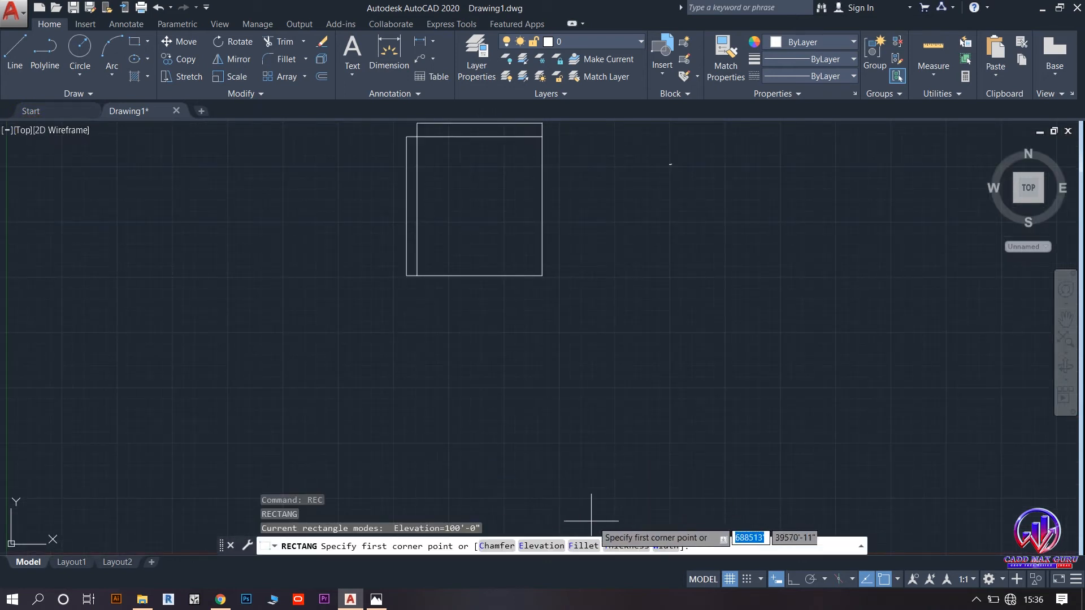
click(628, 546)
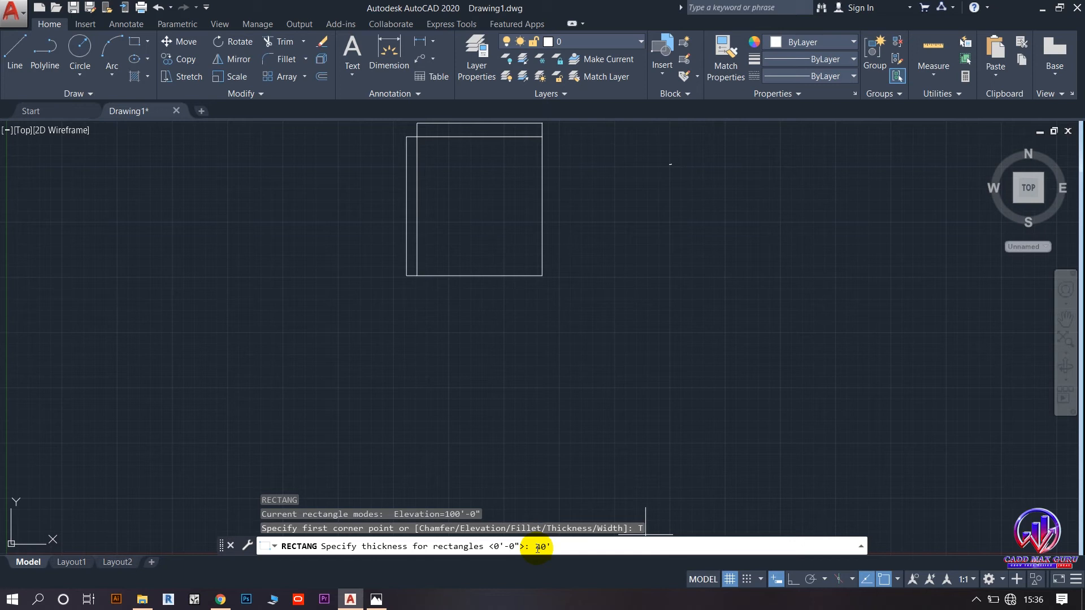
key(Return)
- Search the Top view for the existing row of rectangles while the Rectangle command is active
scroll(626, 226, down, 5)
scroll(651, 342, up, 4)
scroll(584, 276, up, 10)
scroll(634, 317, down, 3)
scroll(629, 369, down, 7)
middle_drag(625, 381, 570, 159)
scroll(563, 347, down, 9)
middle_drag(564, 403, 566, 326)
scroll(567, 310, up, 2)
scroll(548, 362, up, 18)
middle_drag(593, 135, 552, 446)
scroll(546, 260, up, 8)
scroll(533, 255, down, 6)
scroll(524, 246, down, 13)
scroll(463, 402, down, 12)
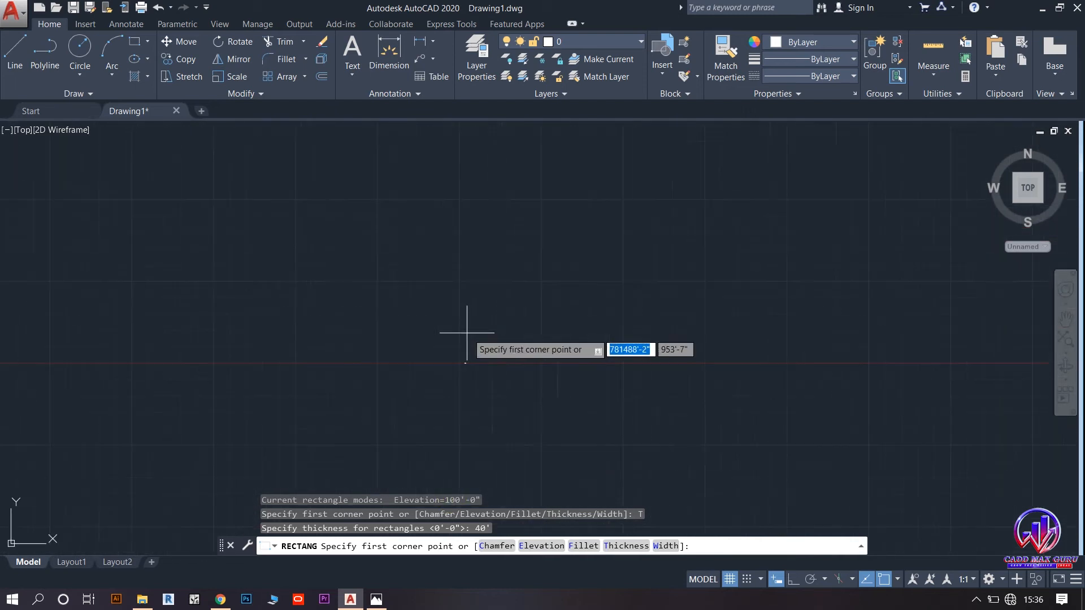
scroll(408, 279, down, 5)
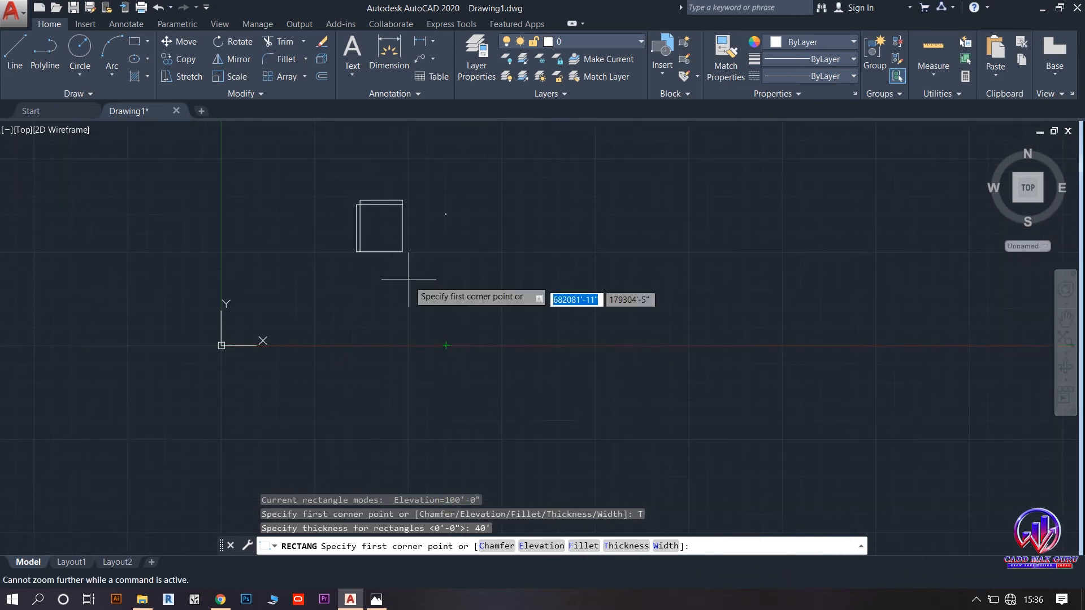
scroll(421, 317, up, 1)
scroll(443, 294, up, 3)
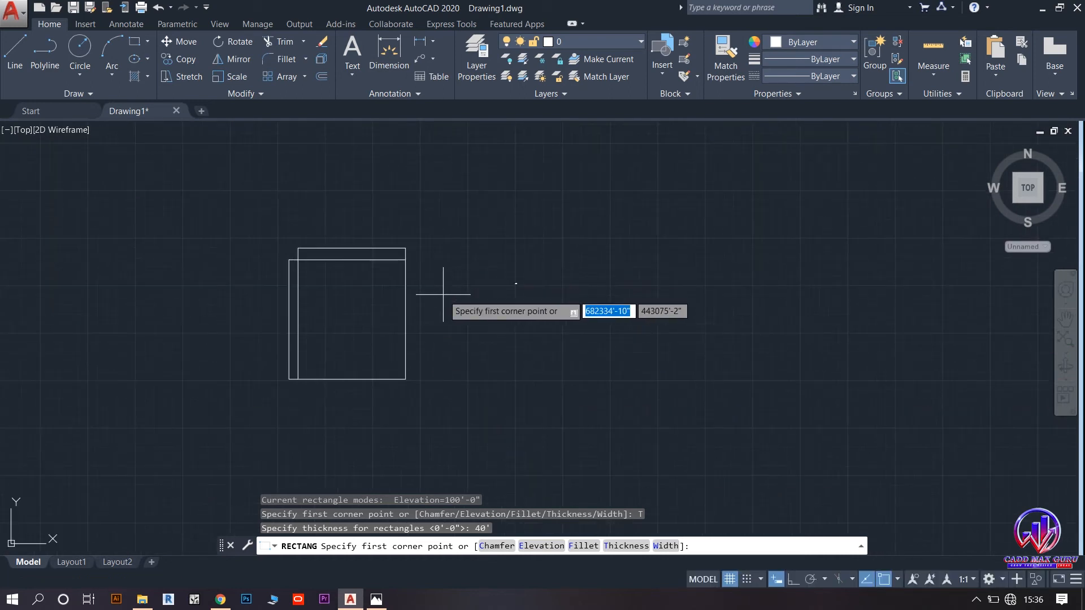
- Cancel the pending rectangle, zoom to all objects and frame the existing rectangles with free space above the row
key(Escape)
text(Z)
key(Return)
text(A)
key(Return)
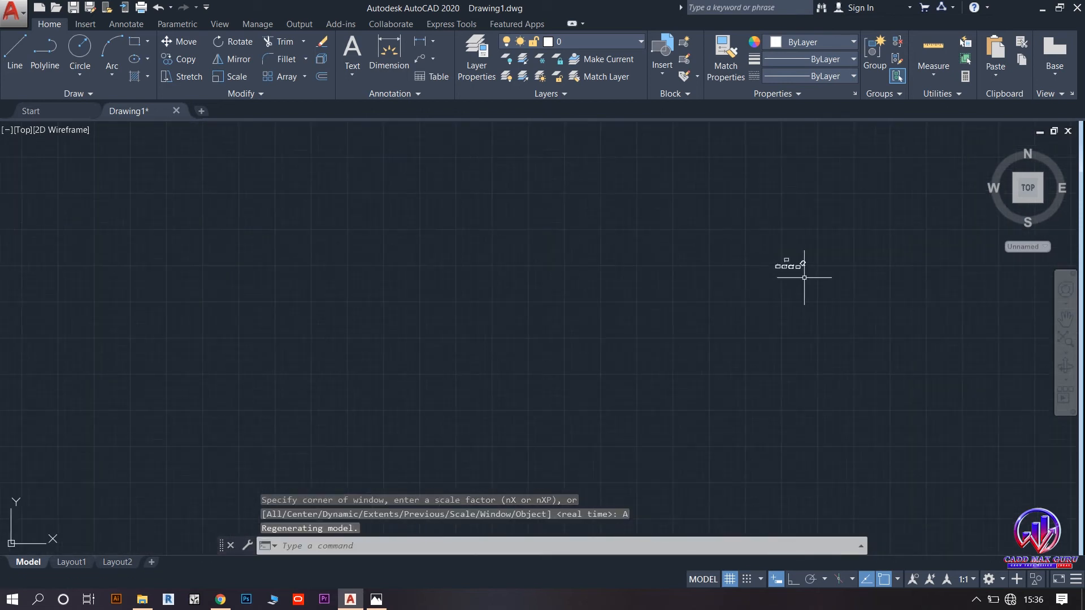
scroll(714, 248, up, 2)
middle_drag(217, 189, 502, 307)
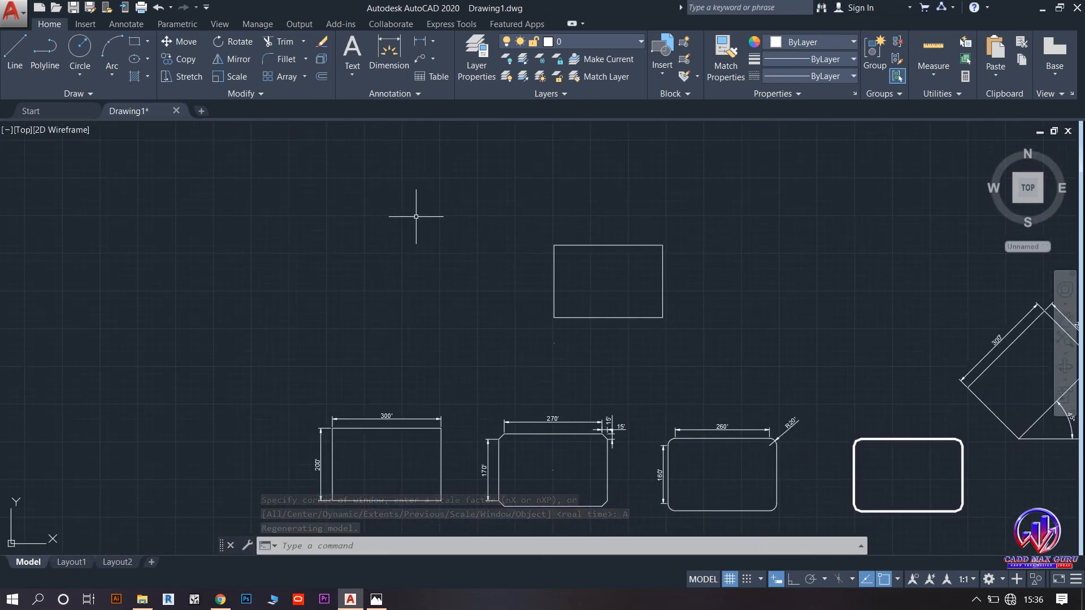
- Start a new rectangle and accept 40' as its thickness
click(135, 42)
click(624, 546)
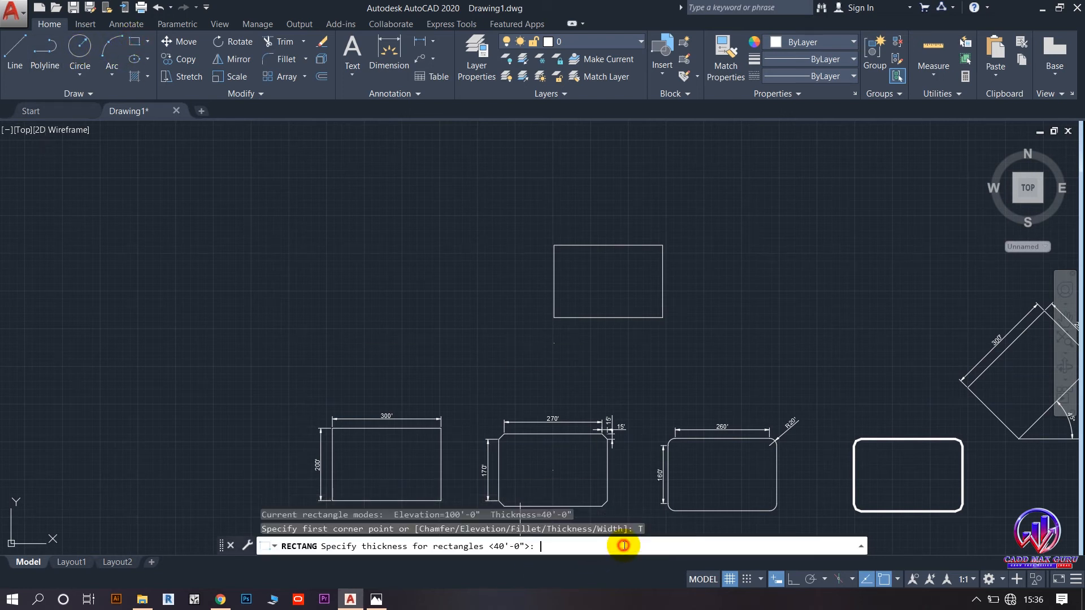
click(374, 267)
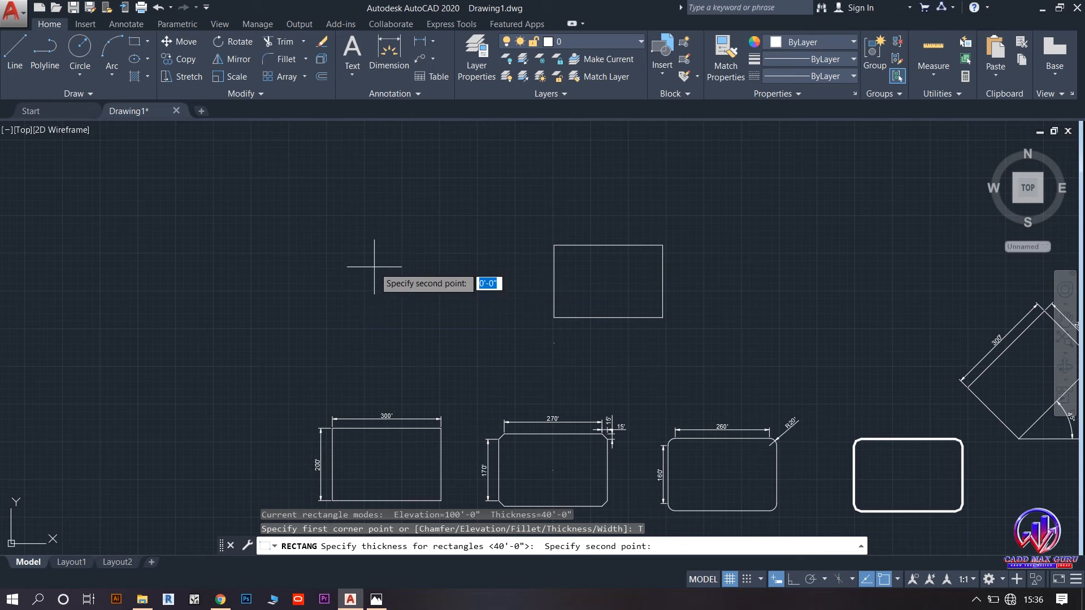
click(495, 352)
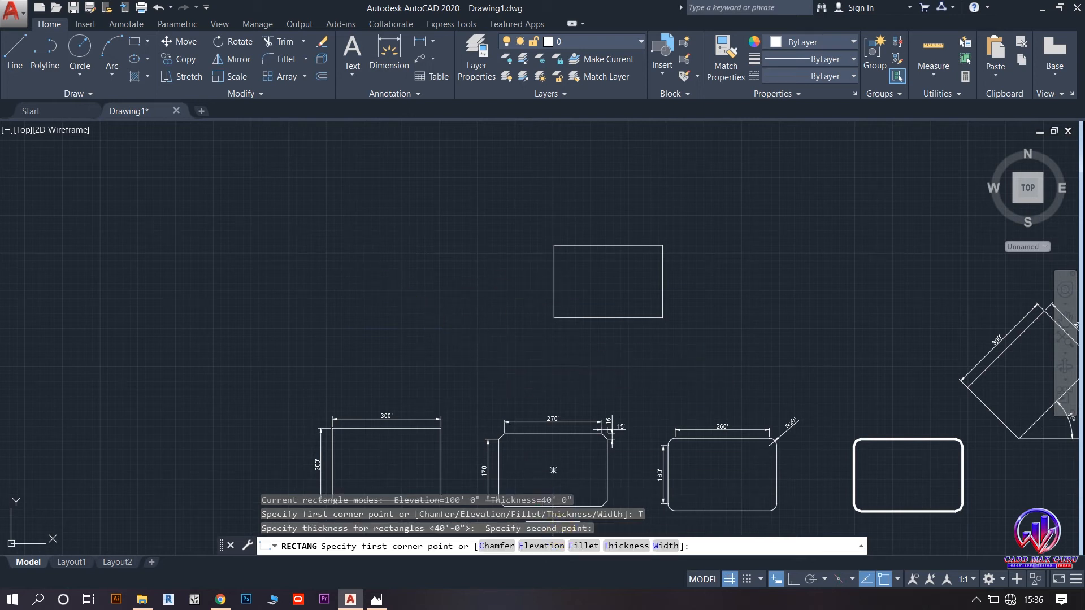
click(627, 547)
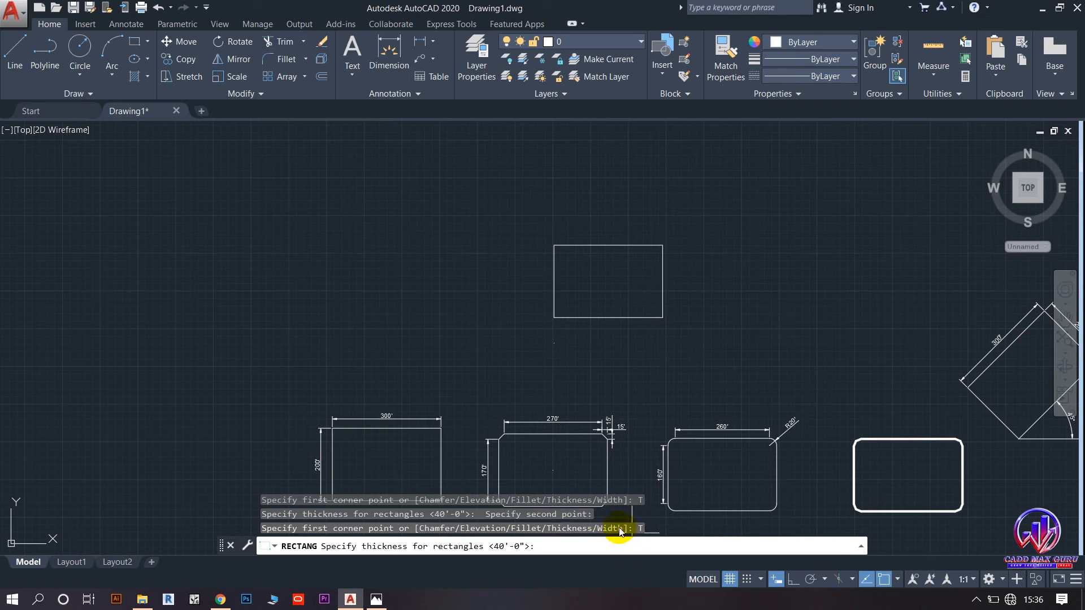
key(Return)
- Draw the thick rectangle beside the elevated one, west of it, with length 300' and width 200'
click(378, 261)
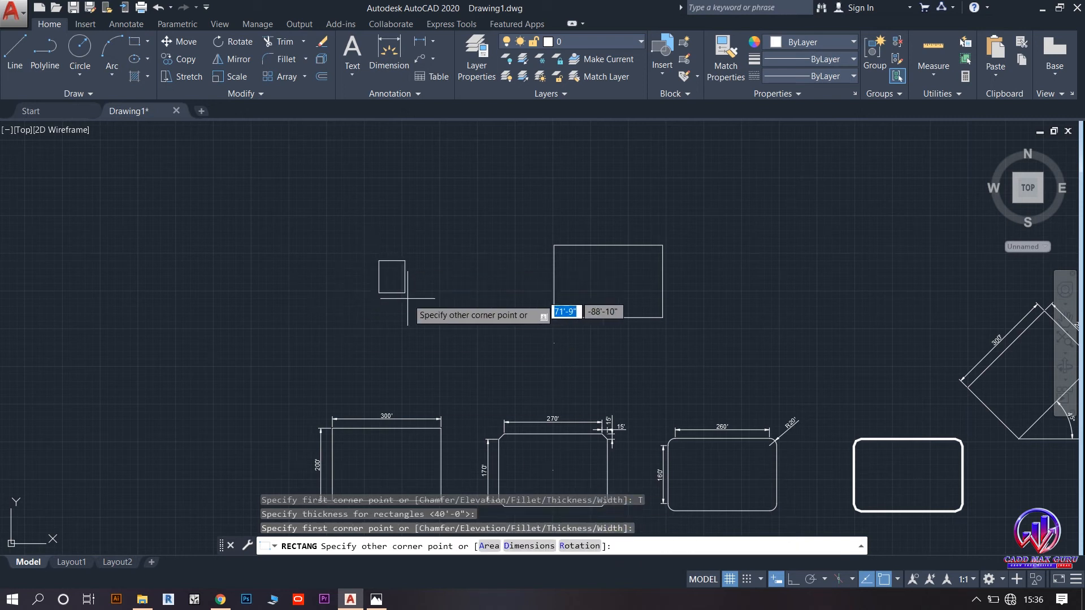
text(d)
key(Return)
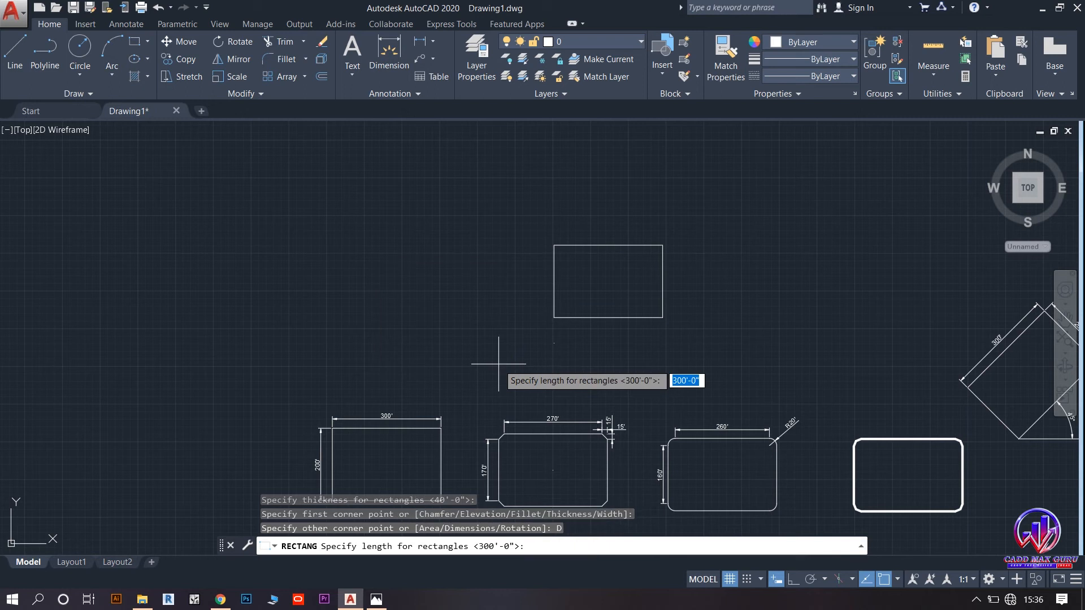
key(Return)
key(Return)
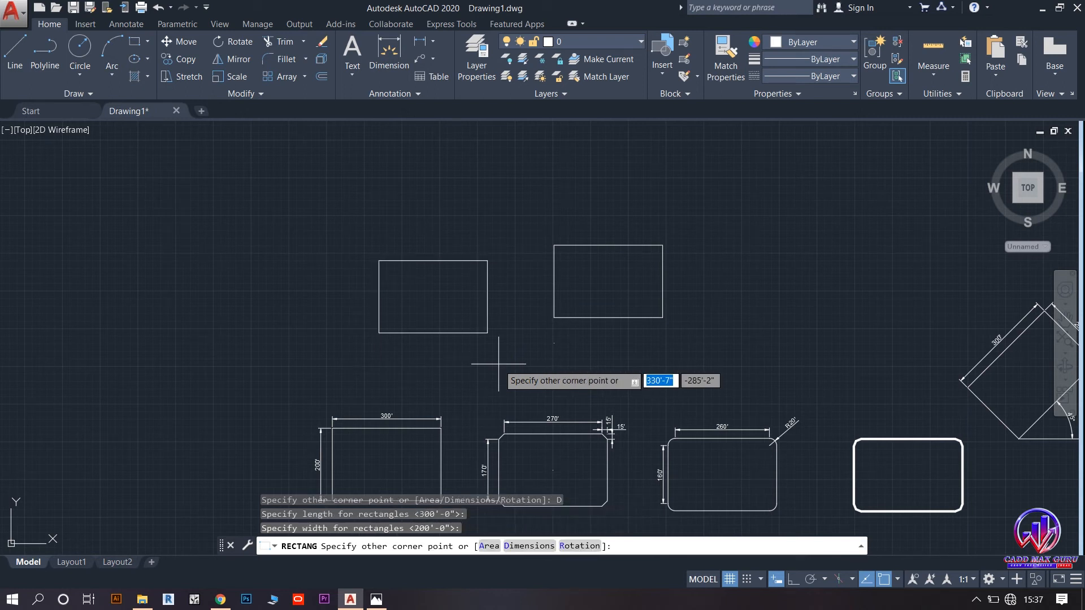
click(500, 365)
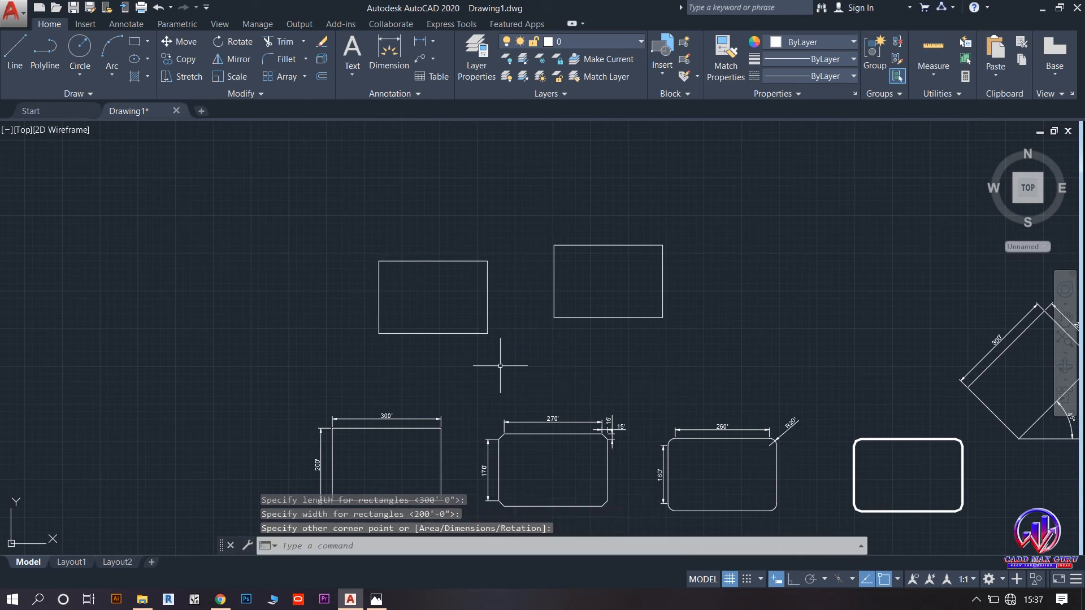
- Switch the drawing to the Front view and frame the thick rectangle above the base line
click(26, 131)
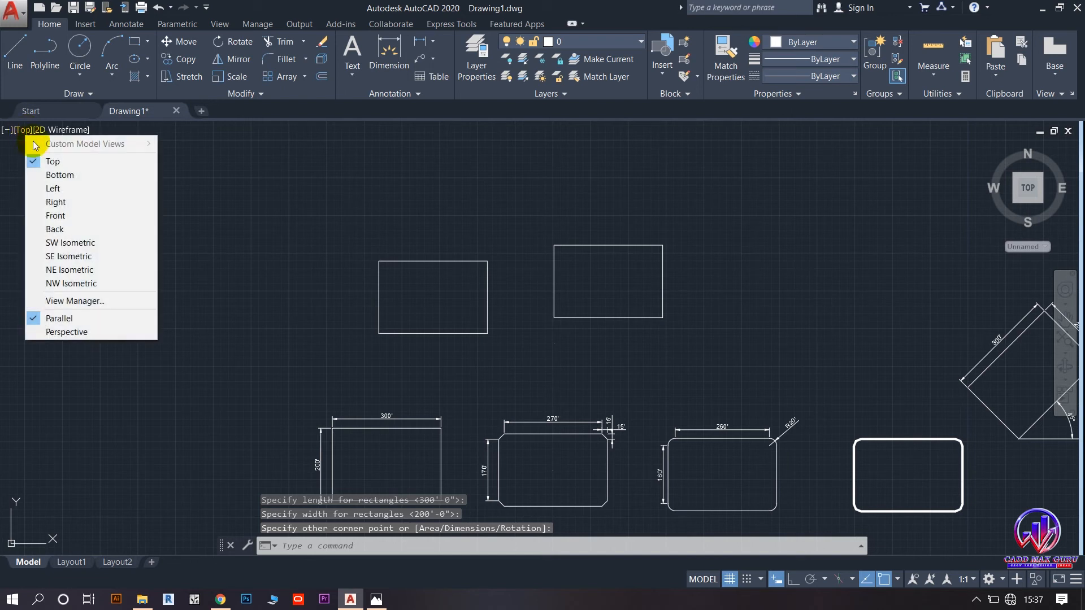
click(55, 217)
scroll(261, 295, down, 10)
scroll(322, 284, up, 8)
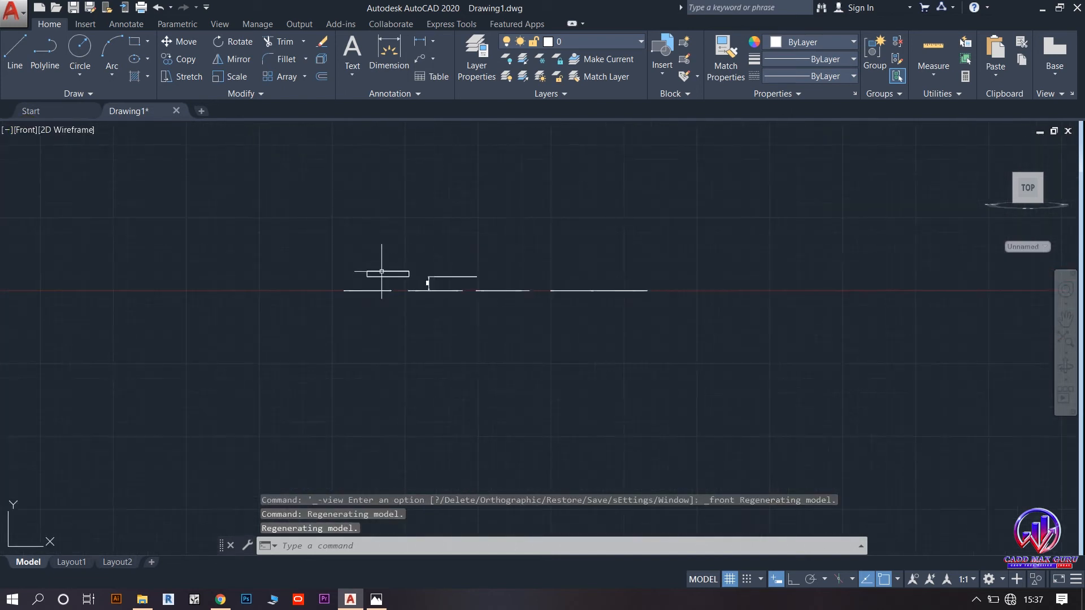
scroll(382, 272, up, 10)
scroll(308, 209, up, 4)
scroll(526, 286, down, 3)
mouse_move(663, 317)
middle_down()
mouse_move(387, 291)
mouse_move(684, 334)
middle_up()
scroll(687, 305, up, 2)
- Add a vertical linear dimension along the thick rectangle's left edge to show its thickness
click(433, 44)
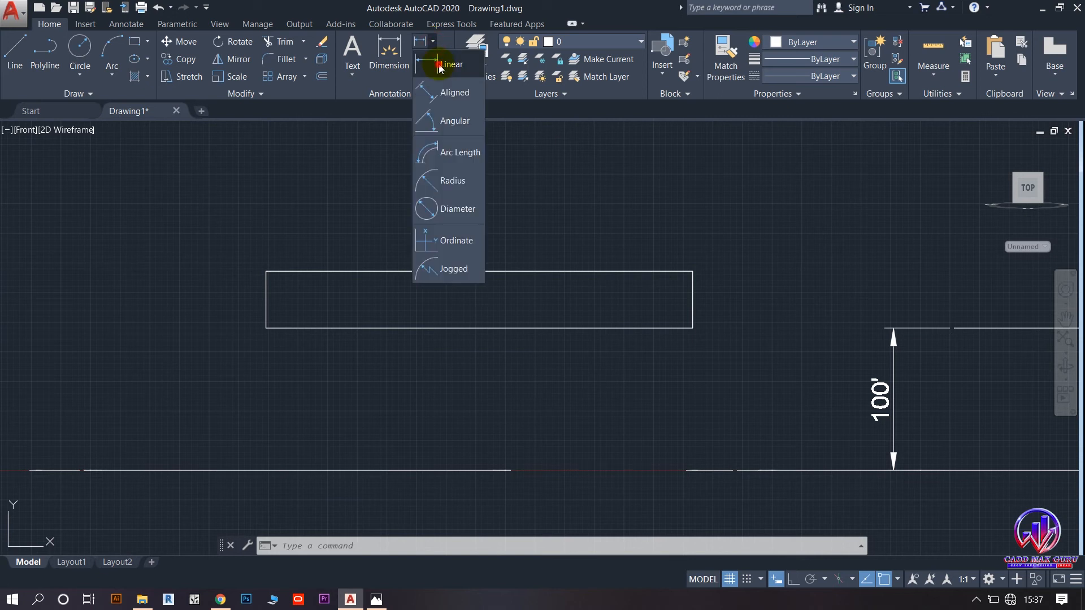
click(439, 66)
click(266, 272)
click(265, 329)
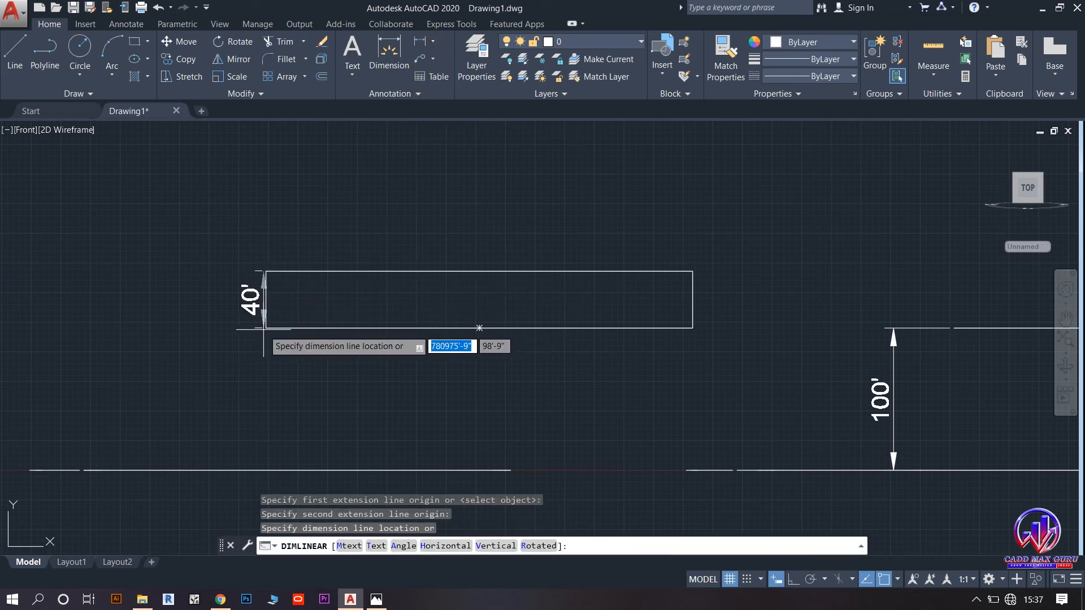
click(236, 331)
scroll(324, 283, down, 4)
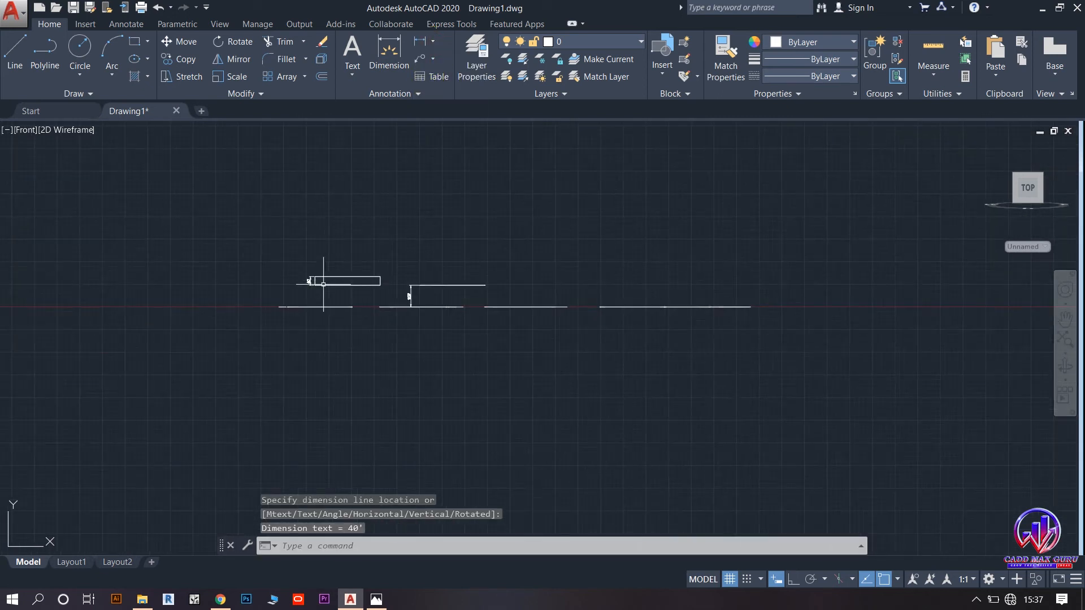
- Return the drawing to the Top view and bring the drawn rectangles into view
click(24, 129)
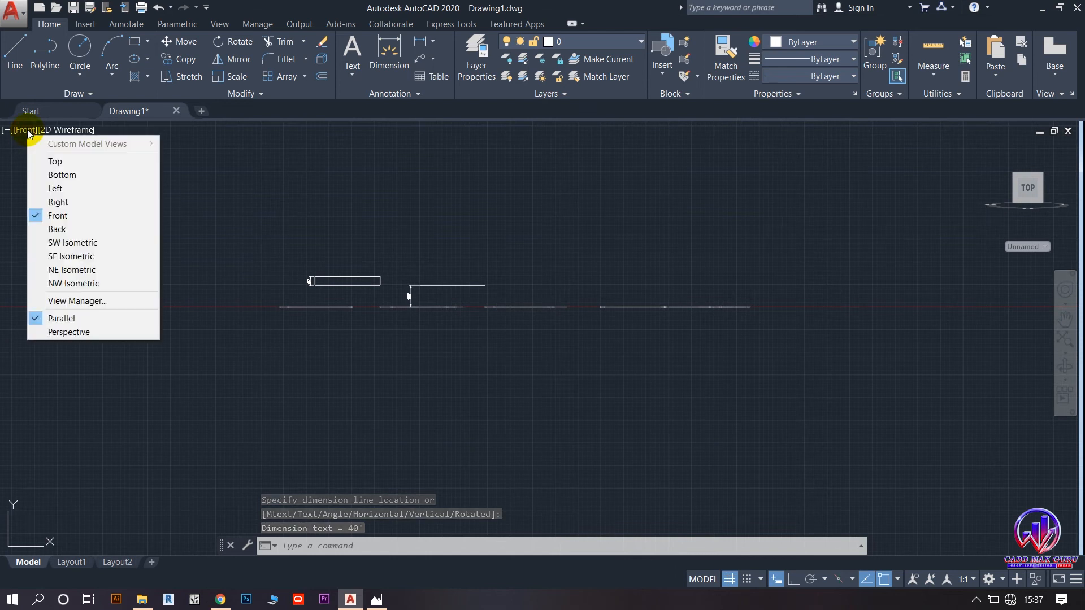
click(55, 160)
scroll(576, 343, down, 5)
middle_drag(559, 308, 462, 337)
scroll(497, 333, up, 12)
scroll(616, 361, up, 10)
scroll(846, 272, up, 6)
middle_drag(777, 283, 663, 291)
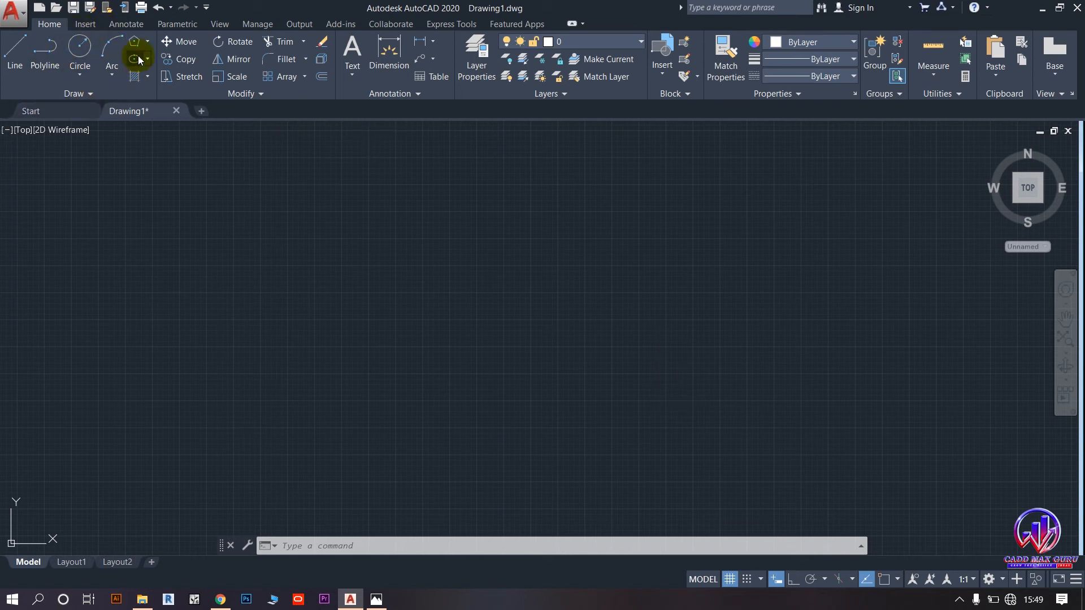
click(147, 42)
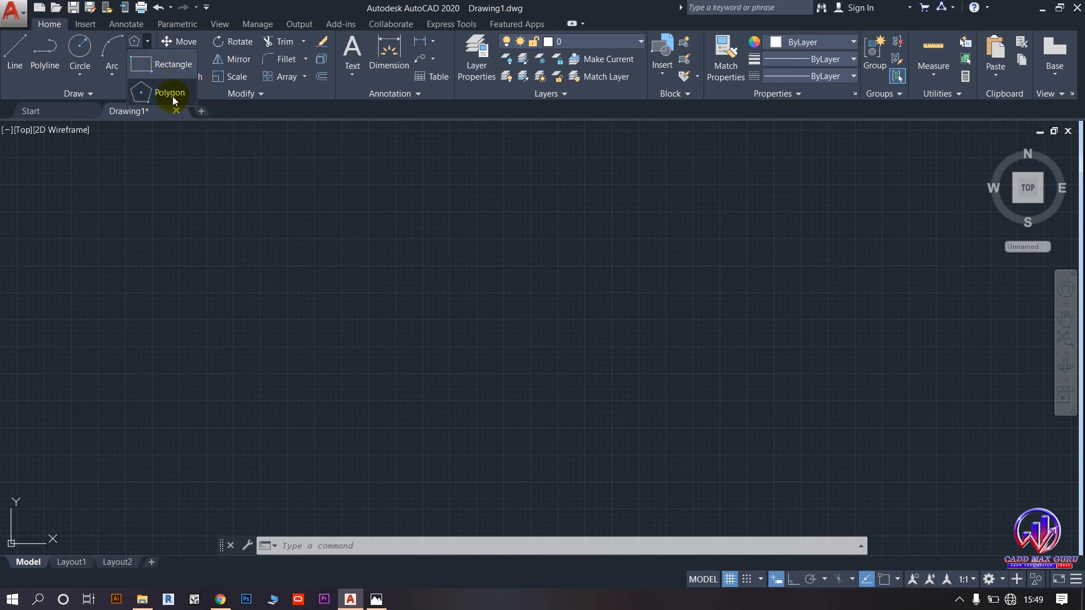
click(322, 551)
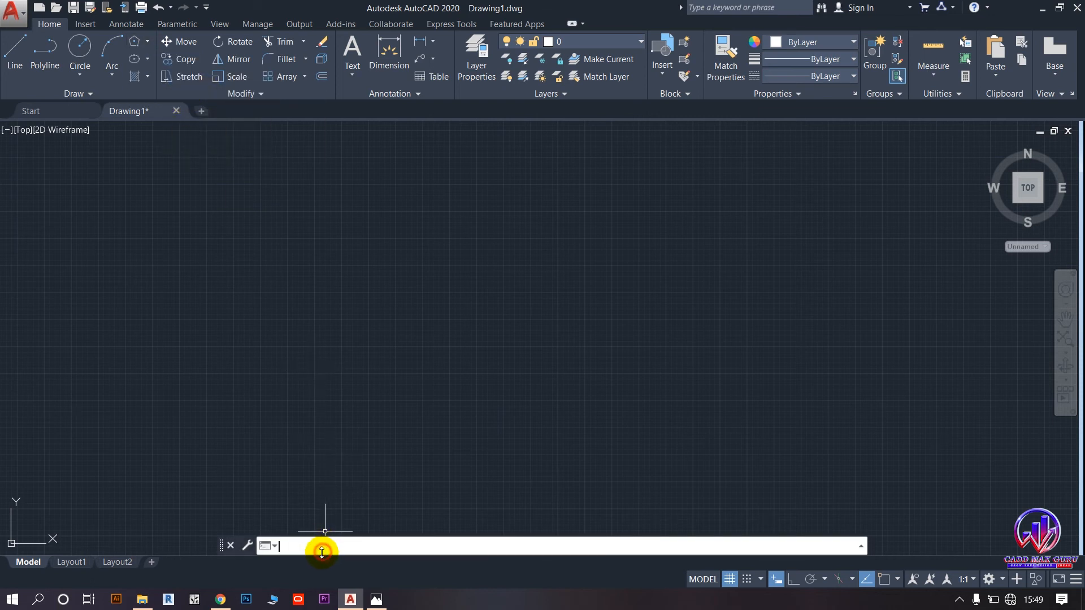
text(pol)
key(Return)
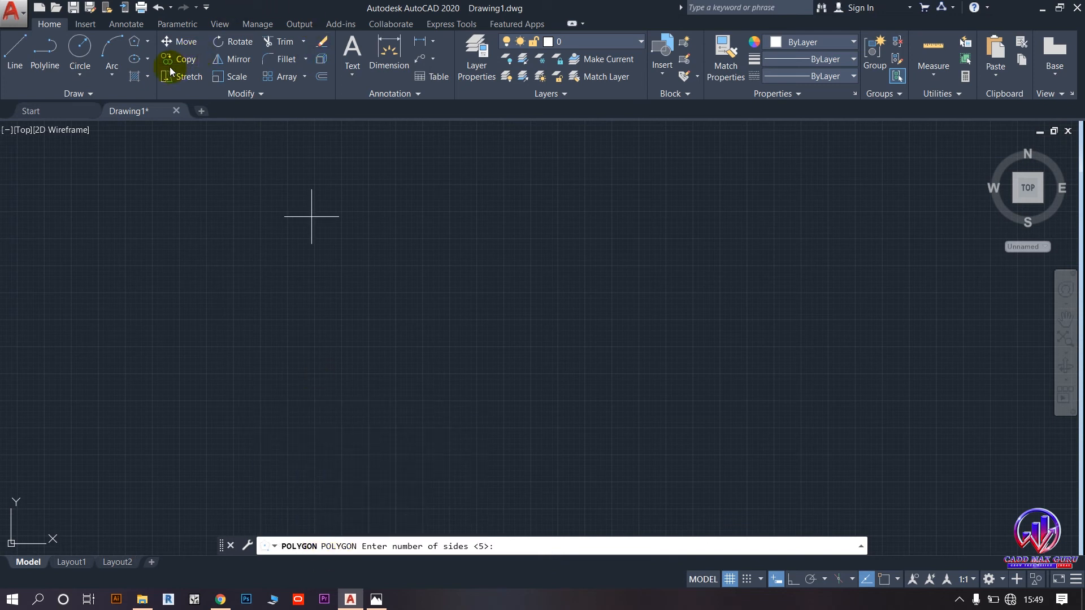
click(148, 59)
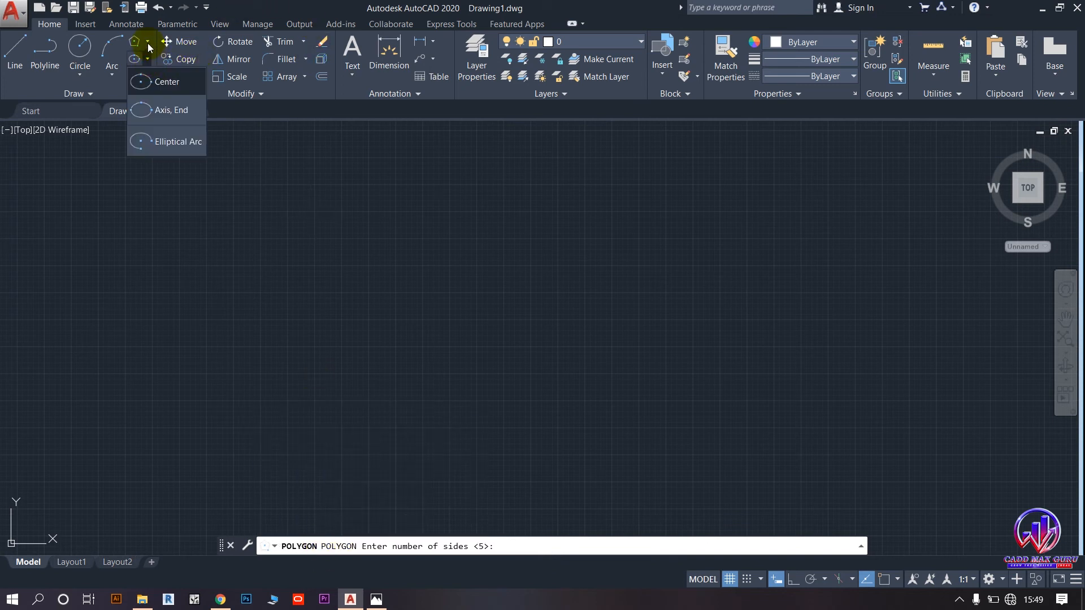
click(147, 43)
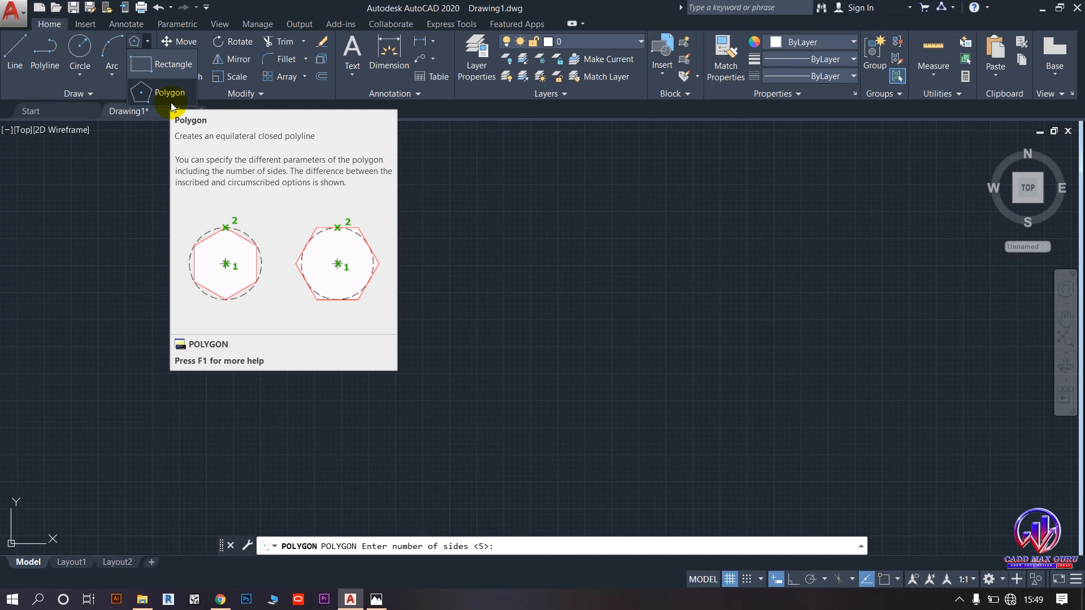
- Draw a circle with a radius of 50' in the empty drawing area
click(79, 52)
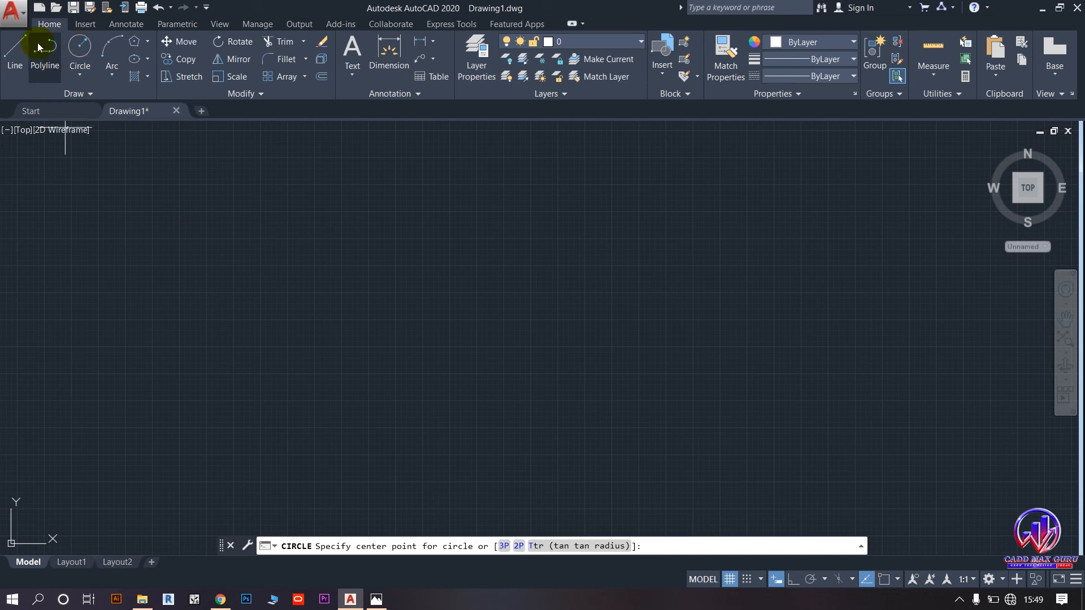
click(383, 366)
text(5)
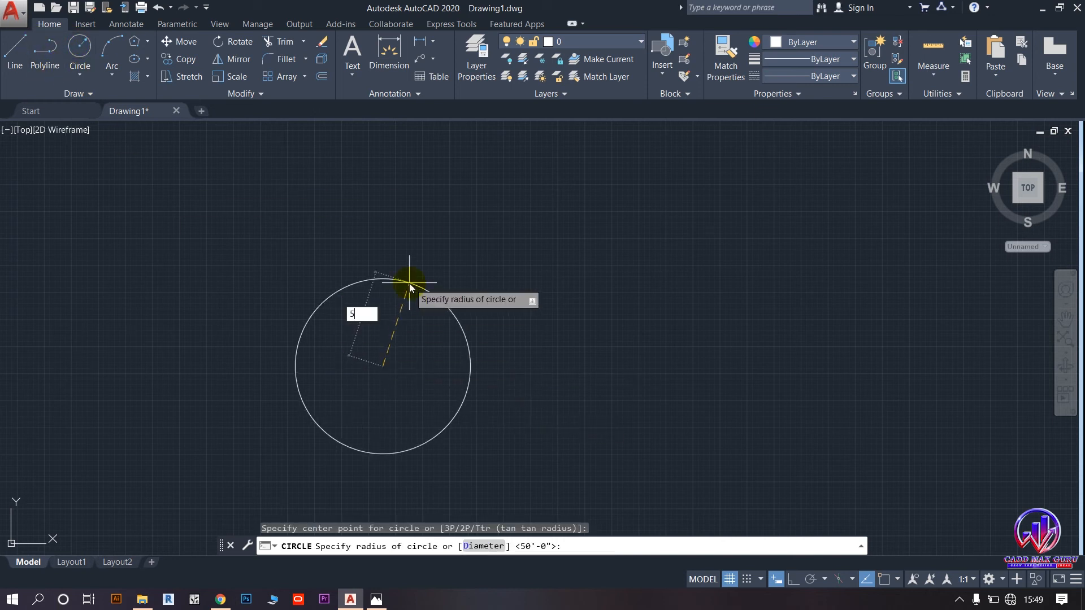
text(0')
key(Return)
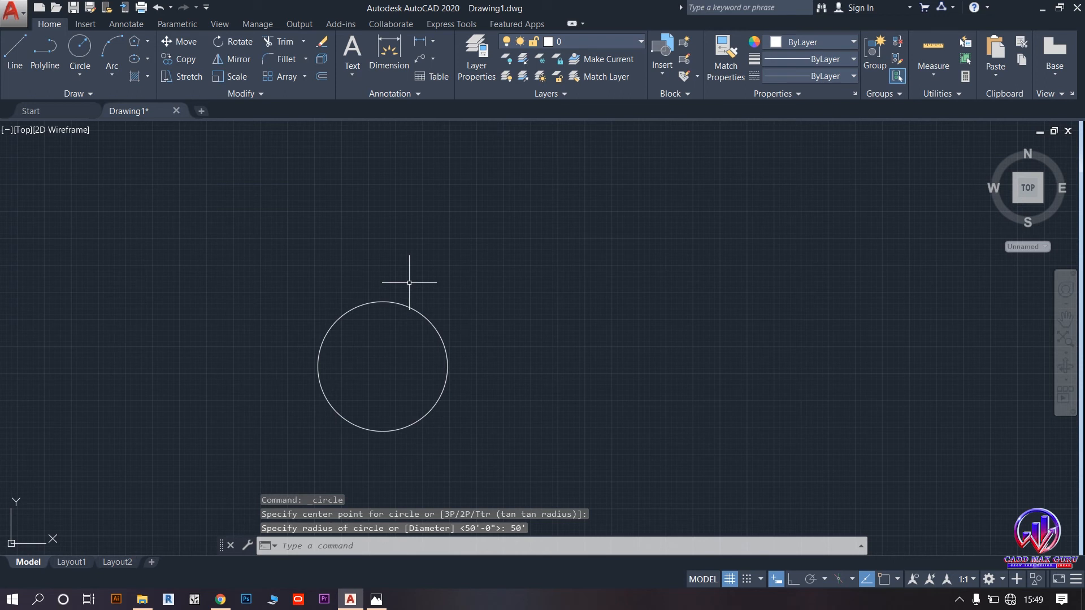
- Start a polygon, trying 2 as the number of sides before accepting 5 sides
click(136, 41)
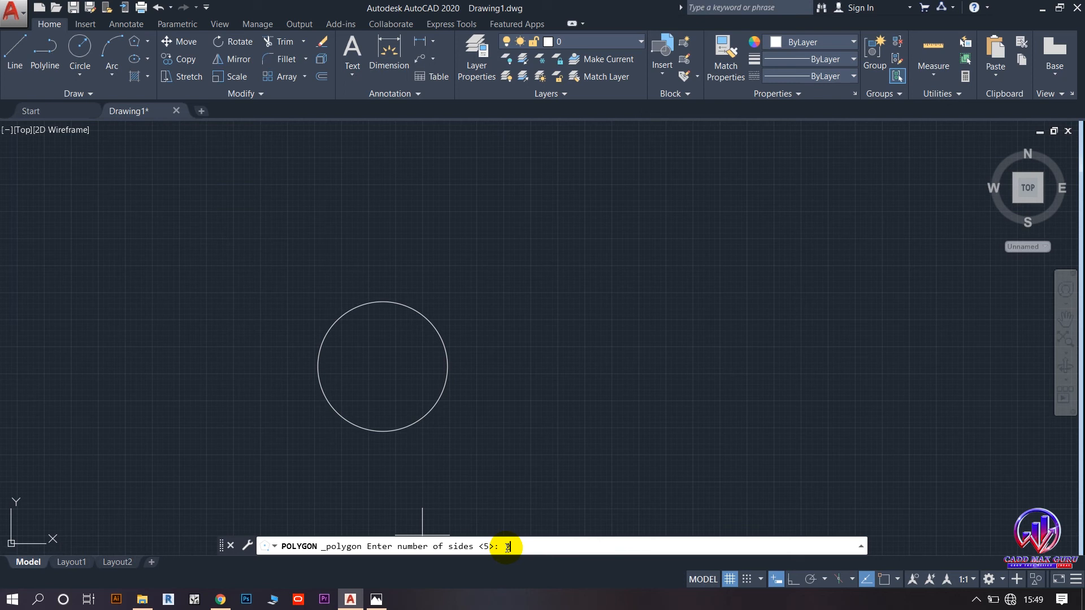
text(2)
key(Return)
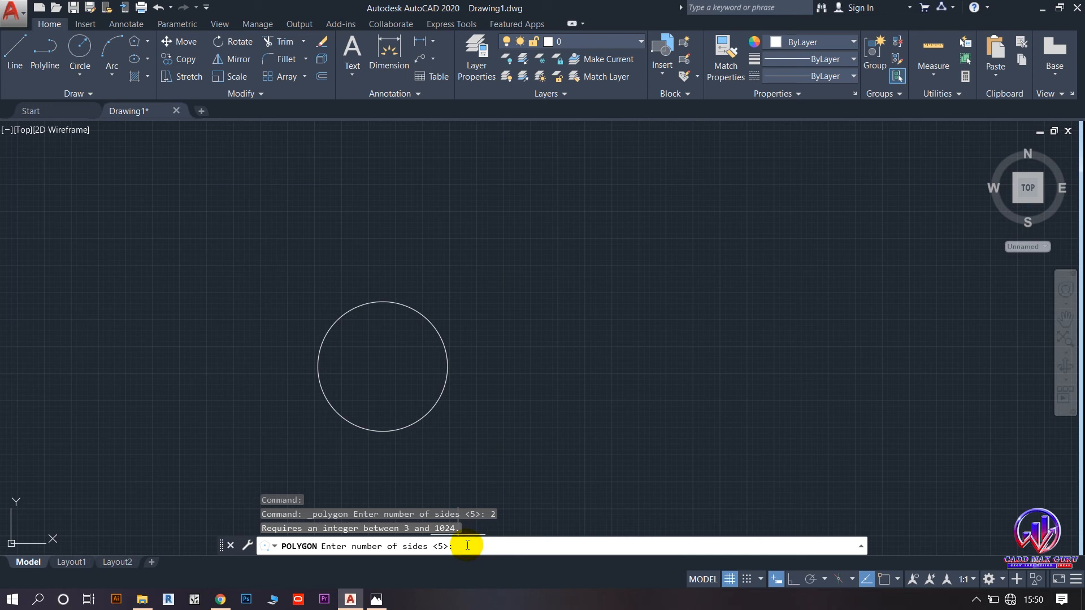
key(Return)
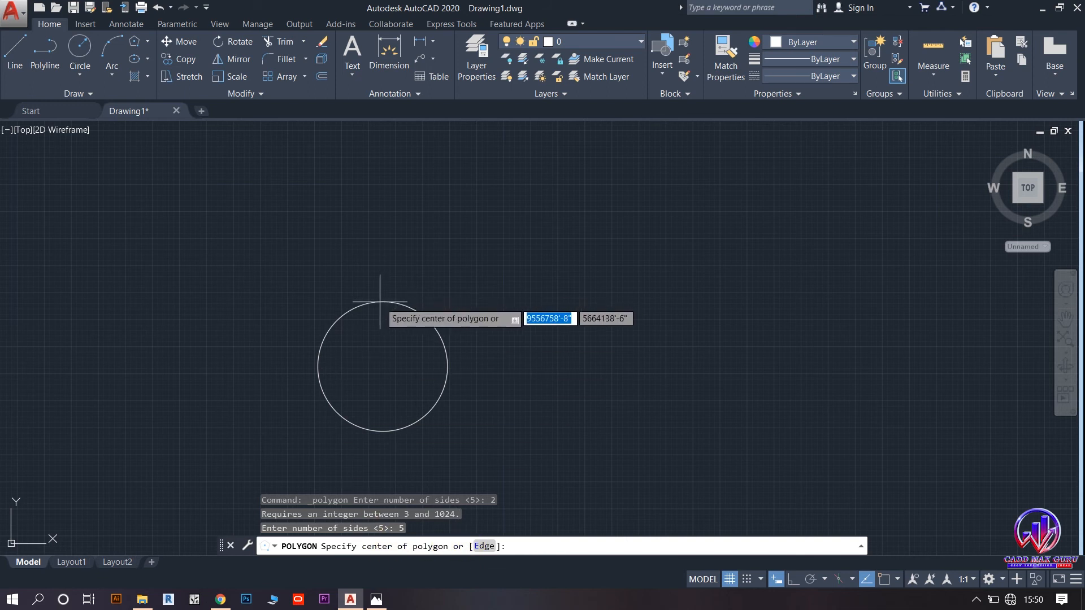
- Turn on object snap and place the pentagon at the circle's center, inscribed in circle, with a radius of 50'
click(885, 580)
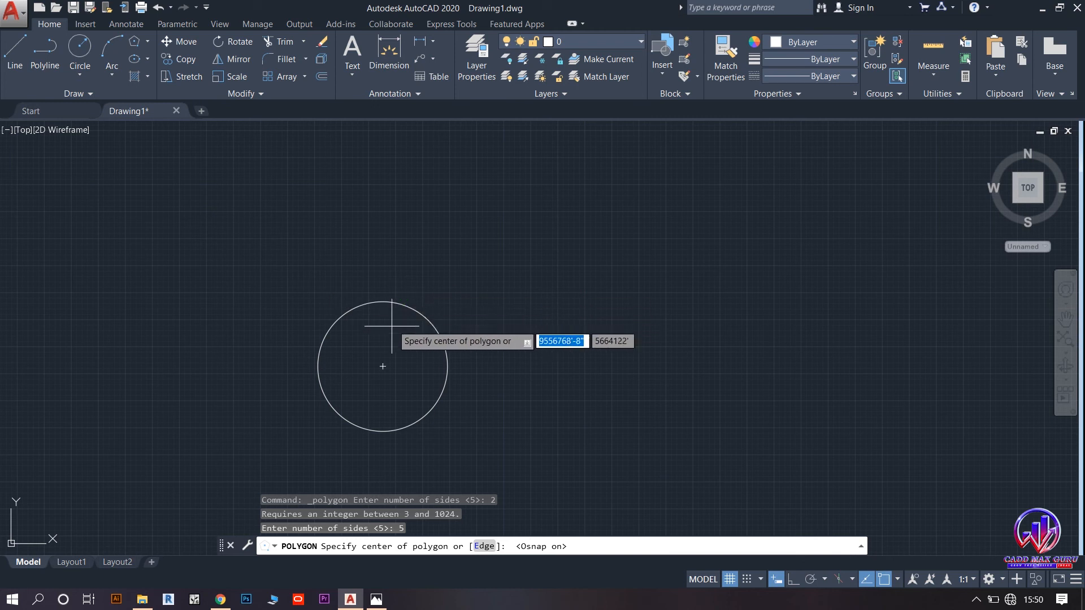
click(383, 366)
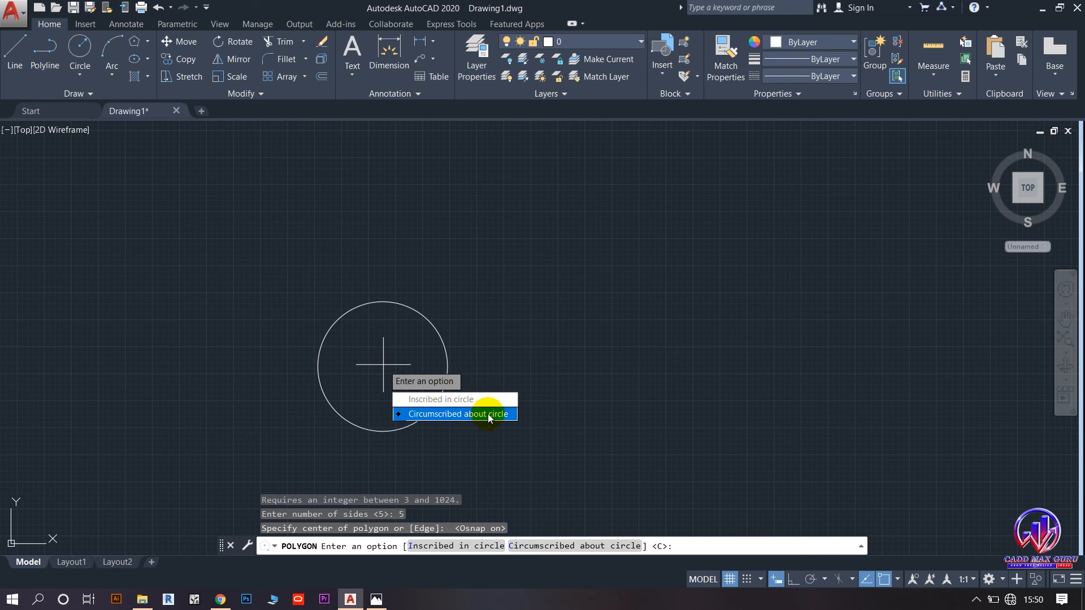
click(462, 400)
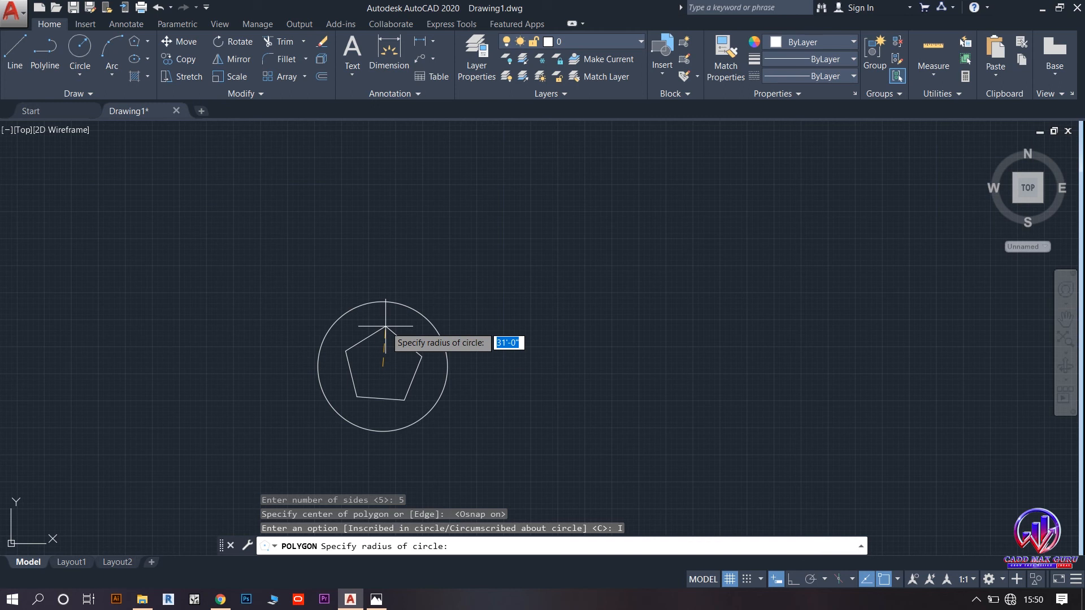
text(50)
key(Return)
scroll(364, 303, up, 4)
middle_drag(310, 223, 325, 207)
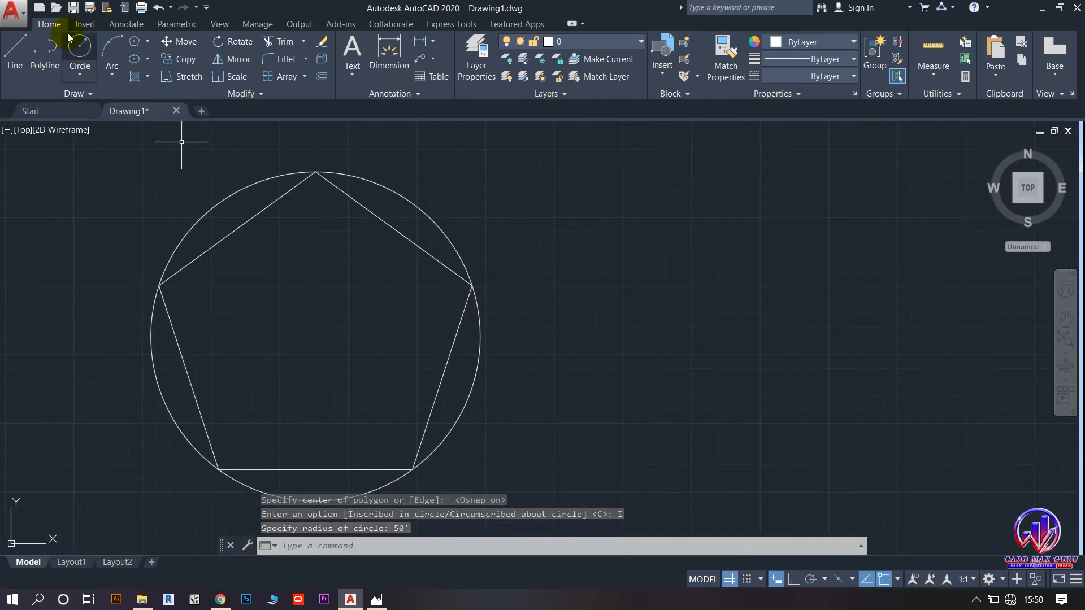
- Draw a second circle with a radius of 50' to the right of the inscribed pentagon
click(79, 50)
click(812, 321)
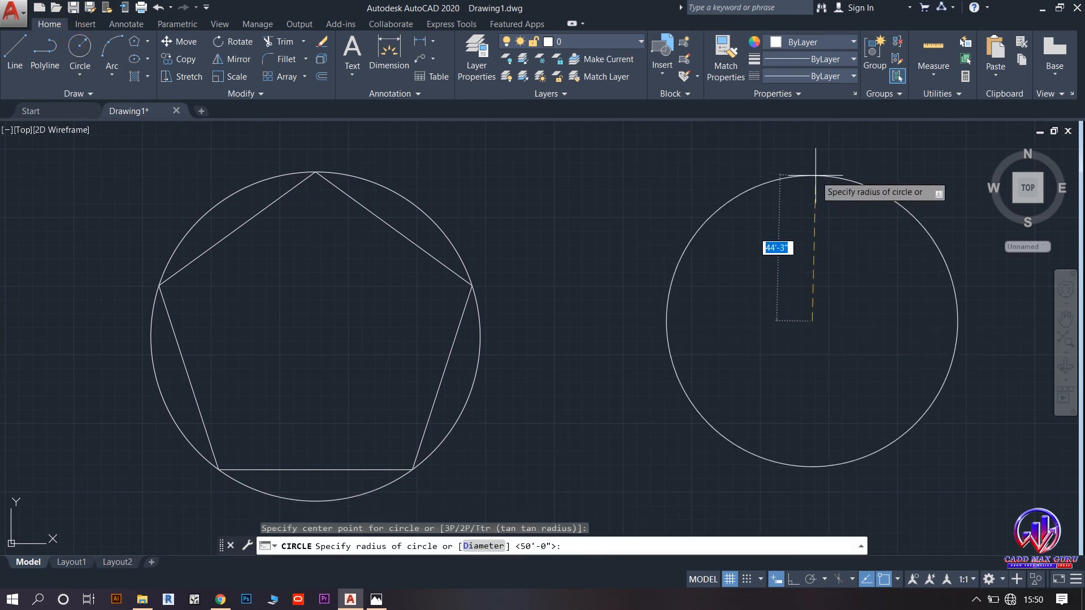
text(50')
key(Return)
scroll(780, 263, down, 4)
middle_drag(771, 296, 368, 298)
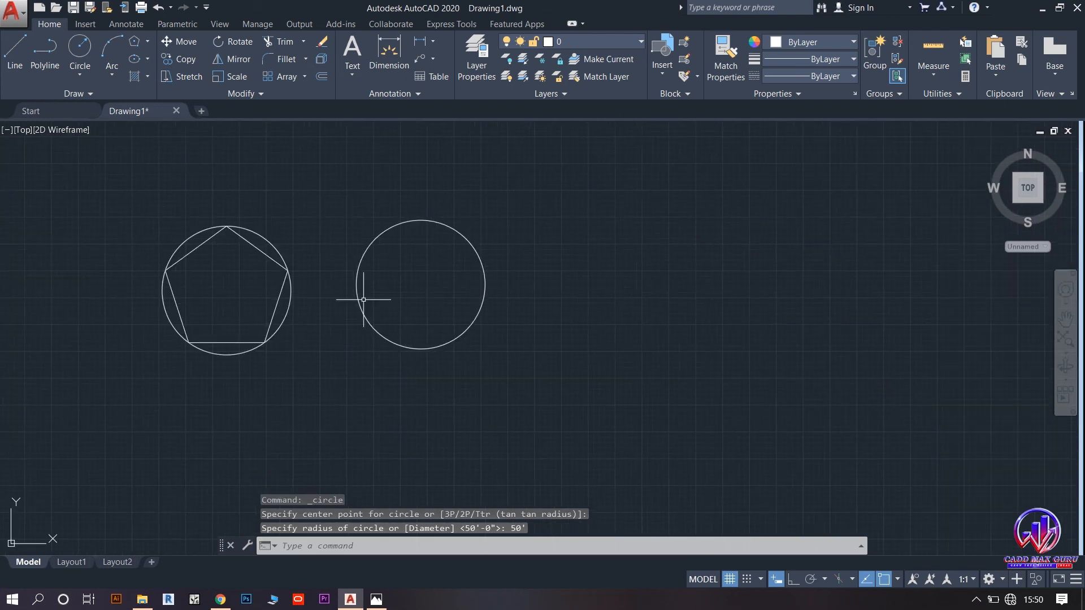
- Draw a five-sided polygon centered on the second circle, circumscribed about circle, with a radius of 50'
click(136, 41)
key(Return)
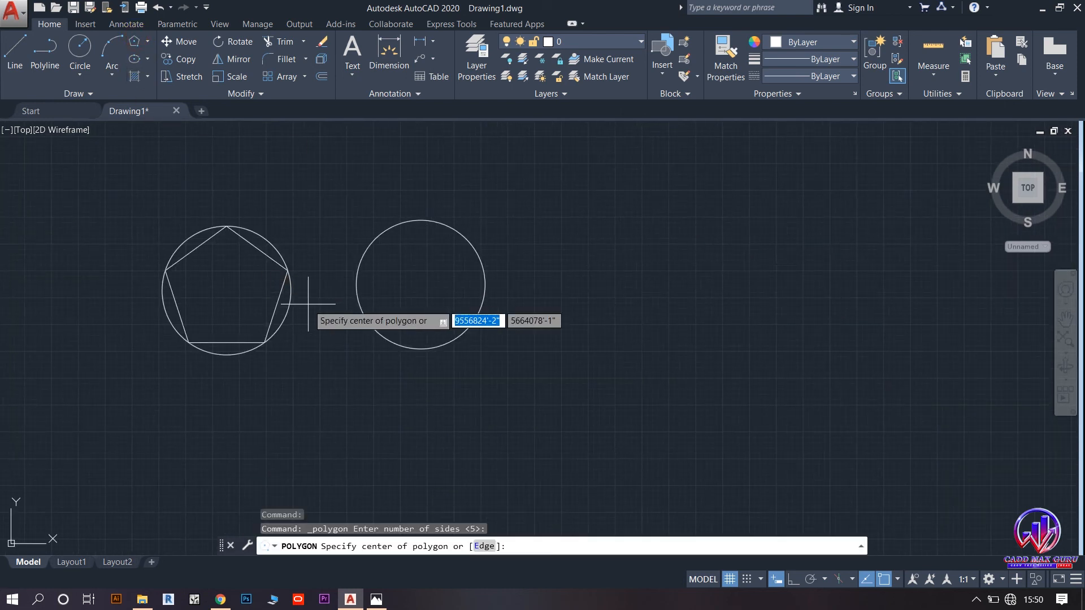
click(422, 282)
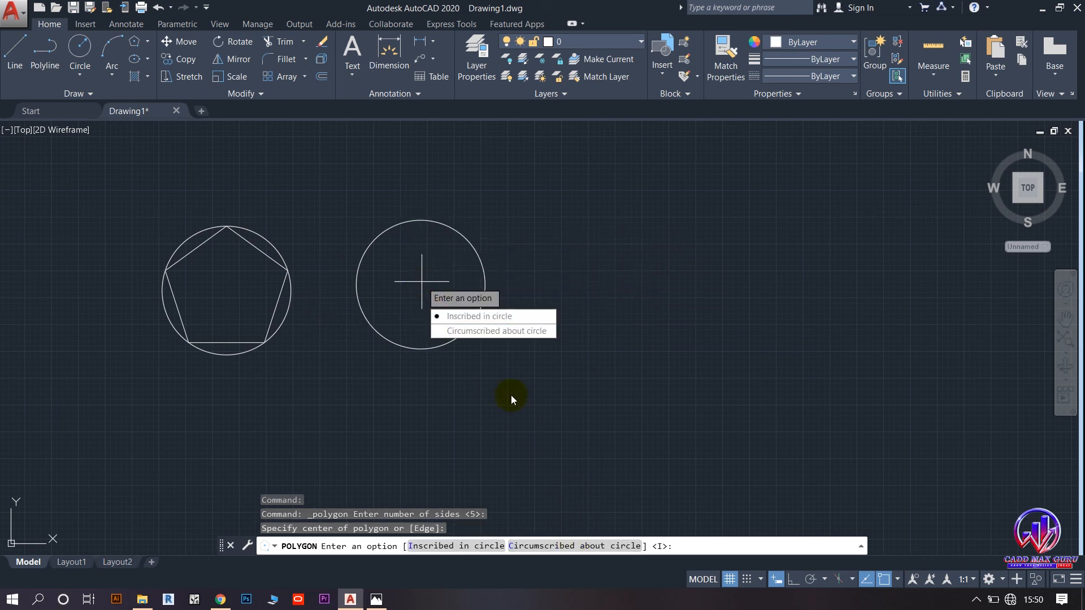
click(496, 333)
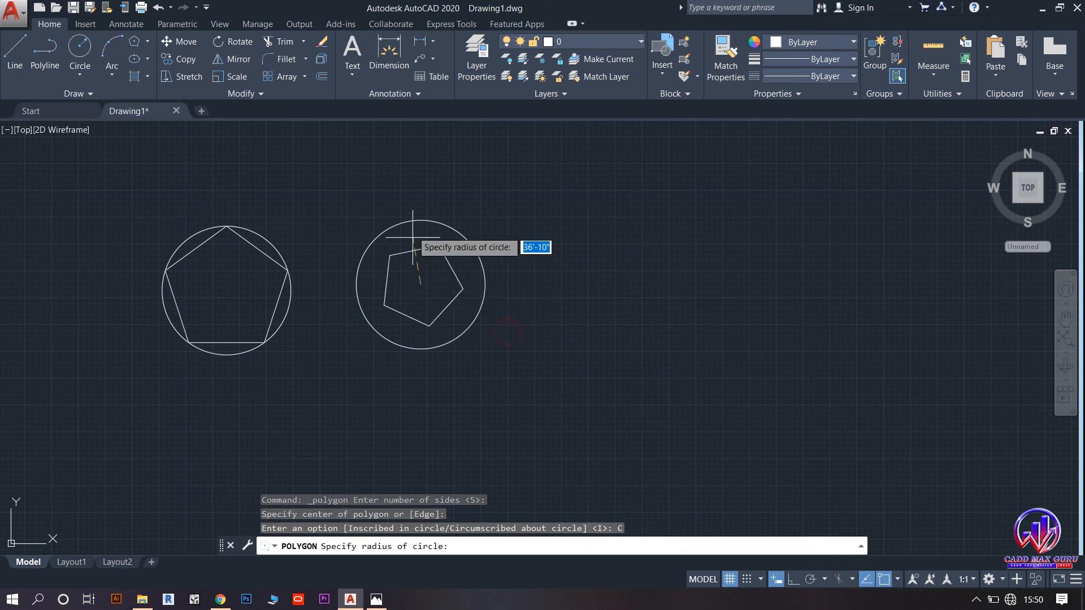
text(5)
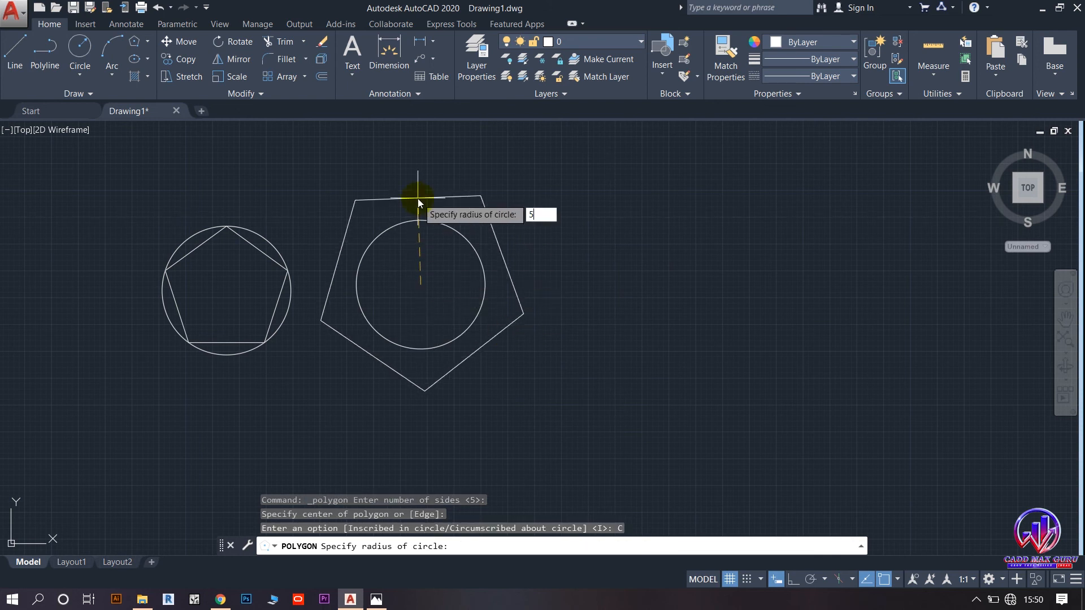
text(0')
key(Return)
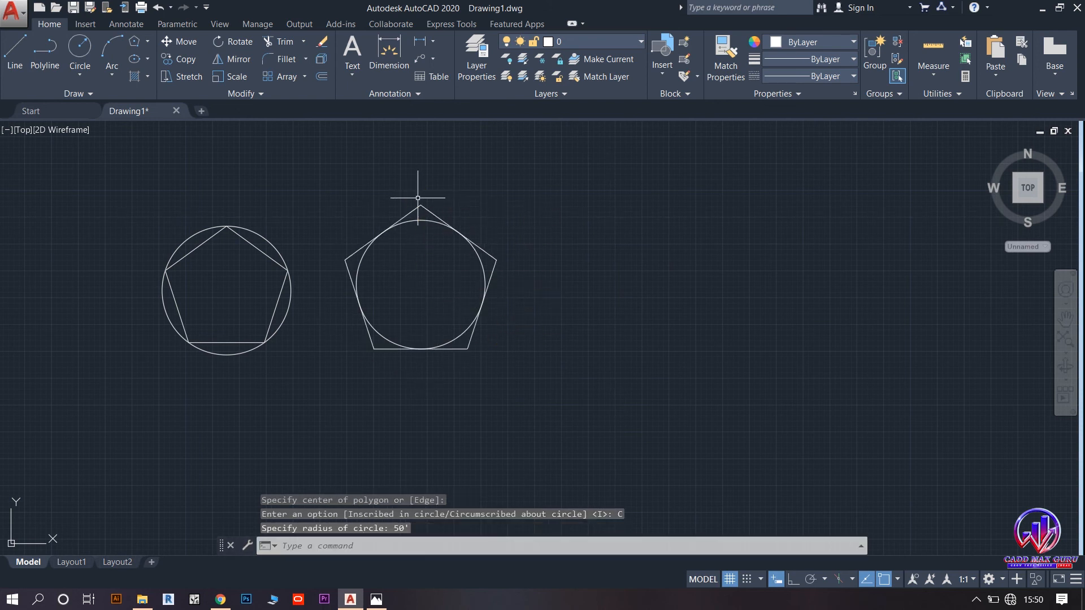
- Add a radius dimension to the circle around the inscribed pentagon, placing its text outside the circle at the upper right
scroll(420, 226, up, 4)
middle_drag(395, 238, 594, 219)
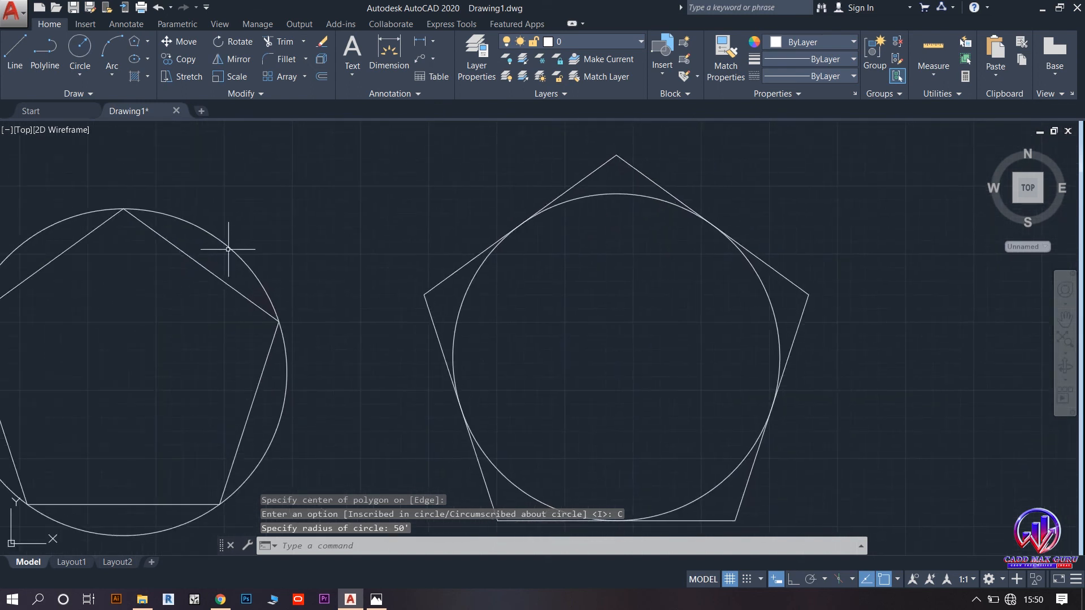
middle_drag(227, 249, 337, 215)
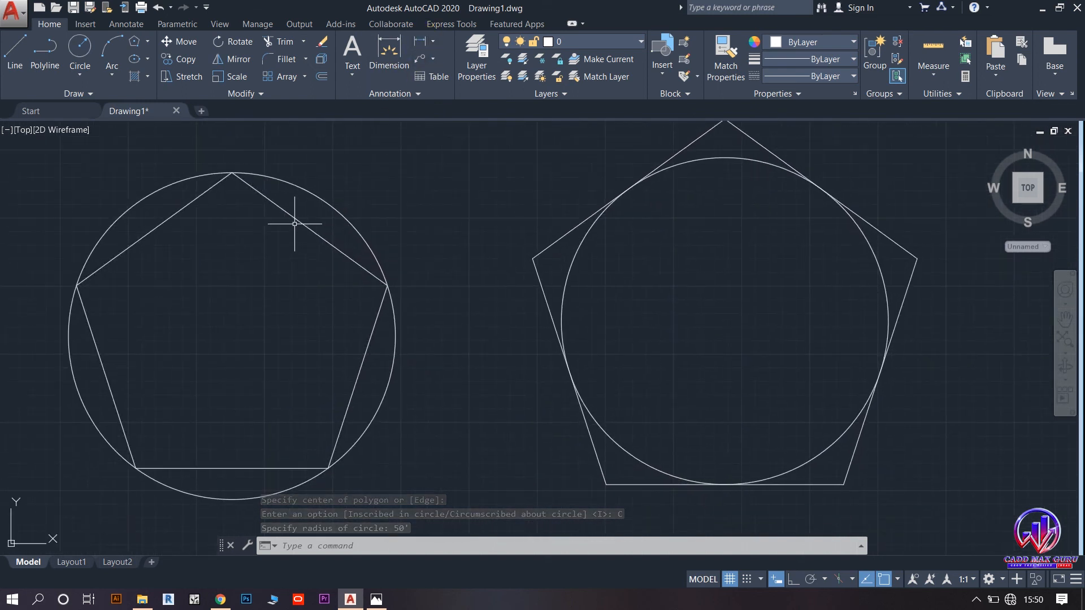
click(434, 42)
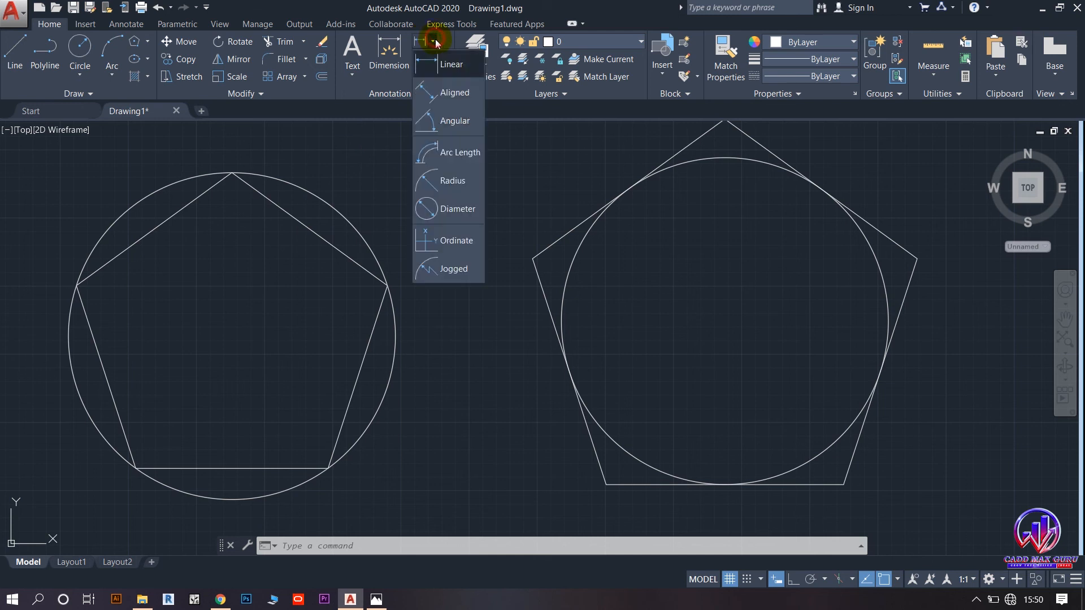
click(452, 181)
click(375, 256)
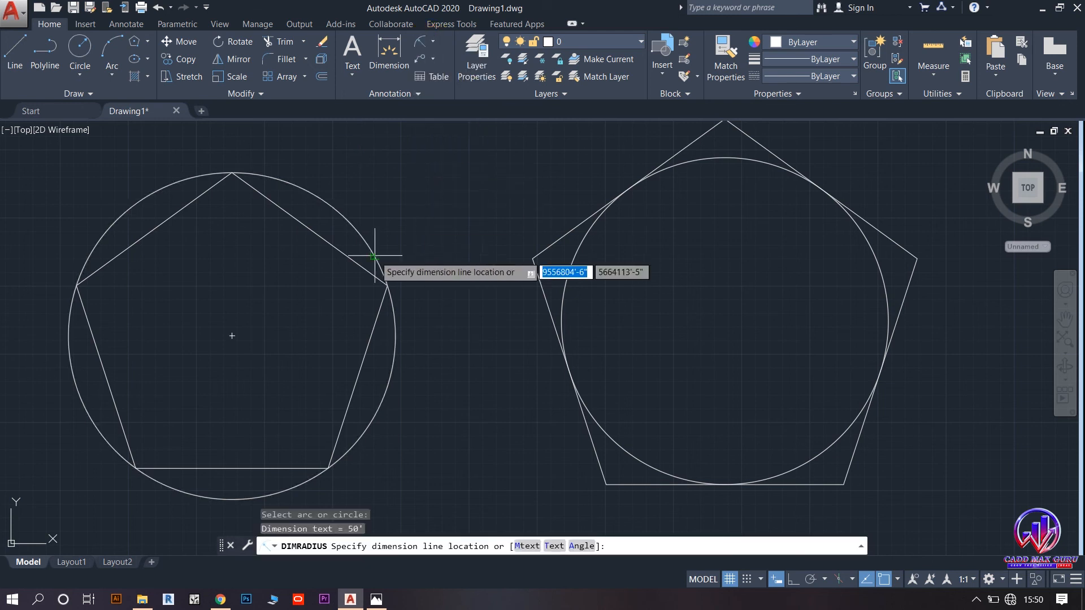
click(469, 237)
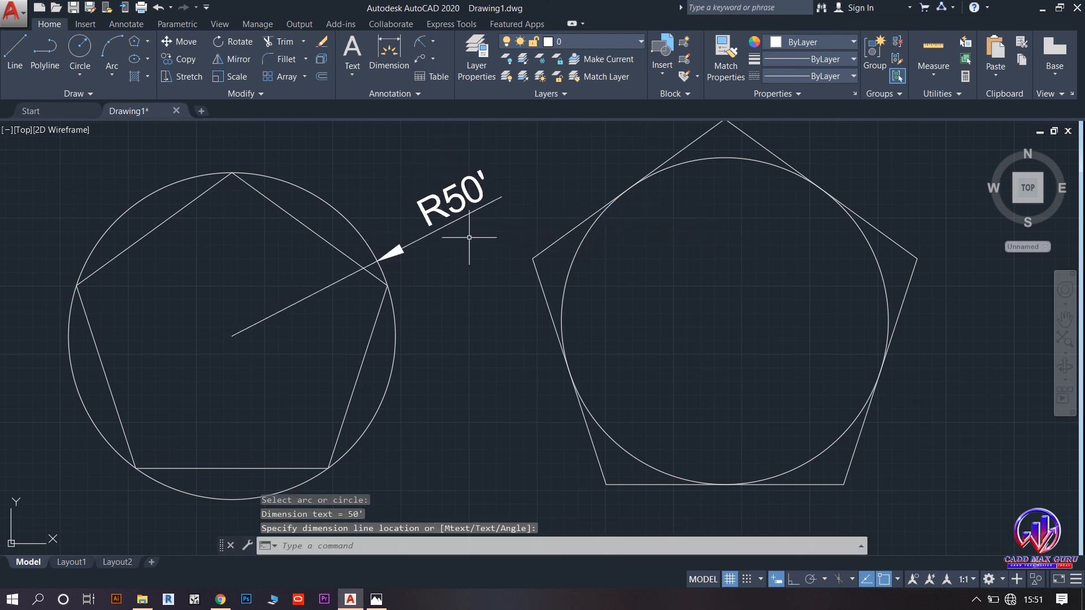
- Add a radius dimension to the circle inside the circumscribed pentagon, placing its text outside at the upper right
scroll(470, 238, down, 4)
click(423, 41)
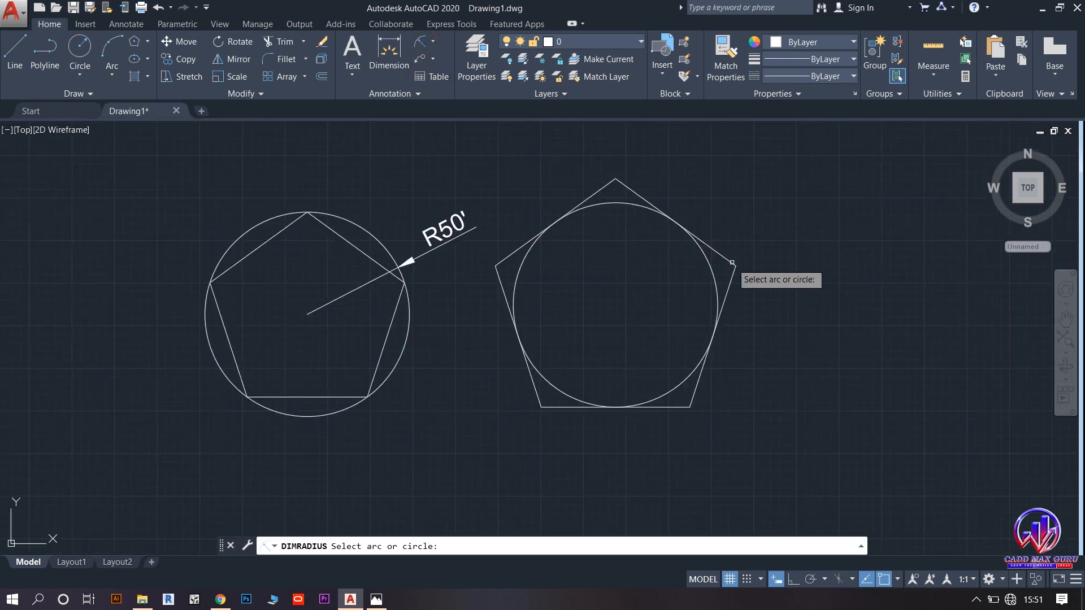
click(717, 285)
click(720, 237)
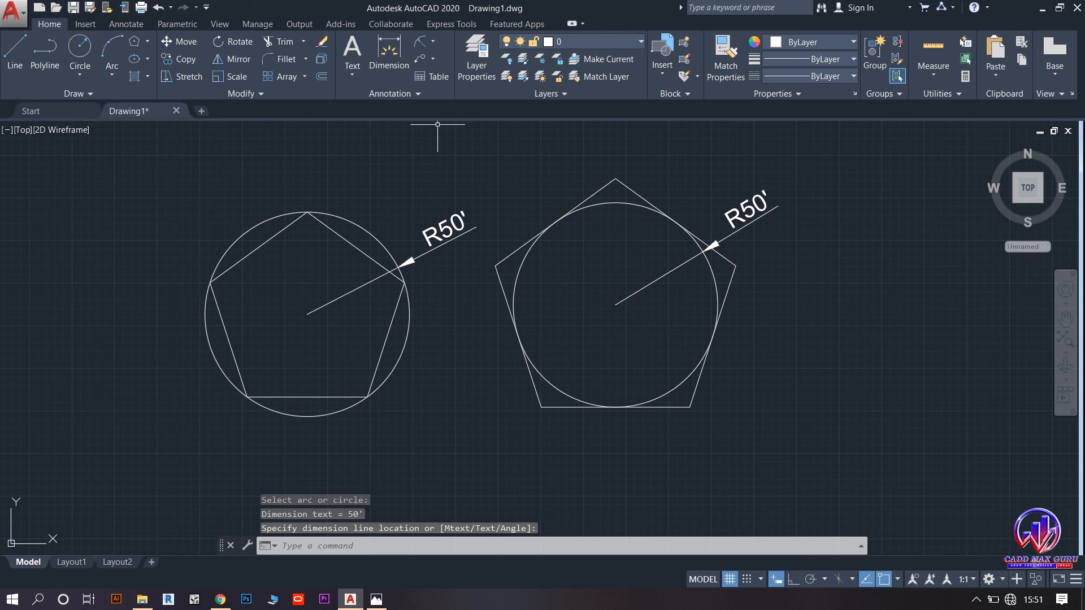
- With object snap off, dimension the circumscribed pentagon's bottom, lower-right, upper-left and upper-right sides
click(389, 47)
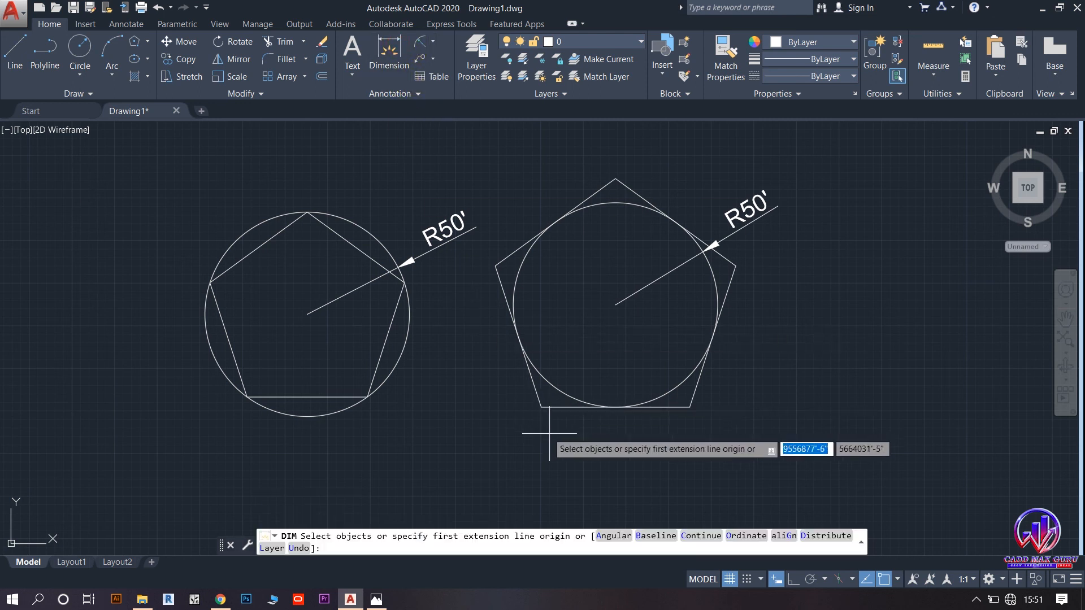
click(884, 579)
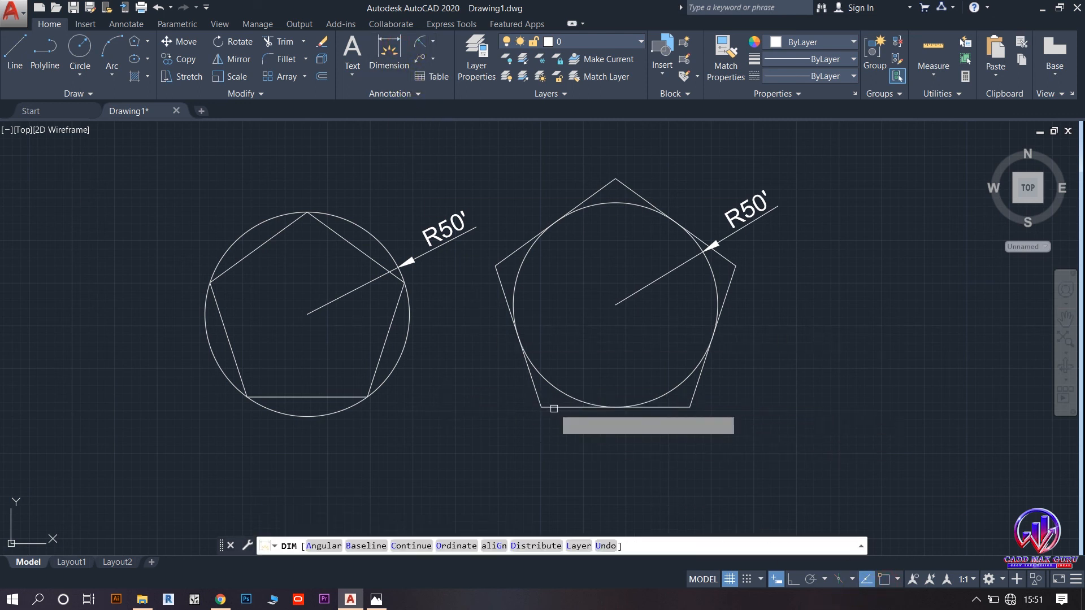
click(554, 408)
click(557, 432)
click(722, 295)
click(743, 317)
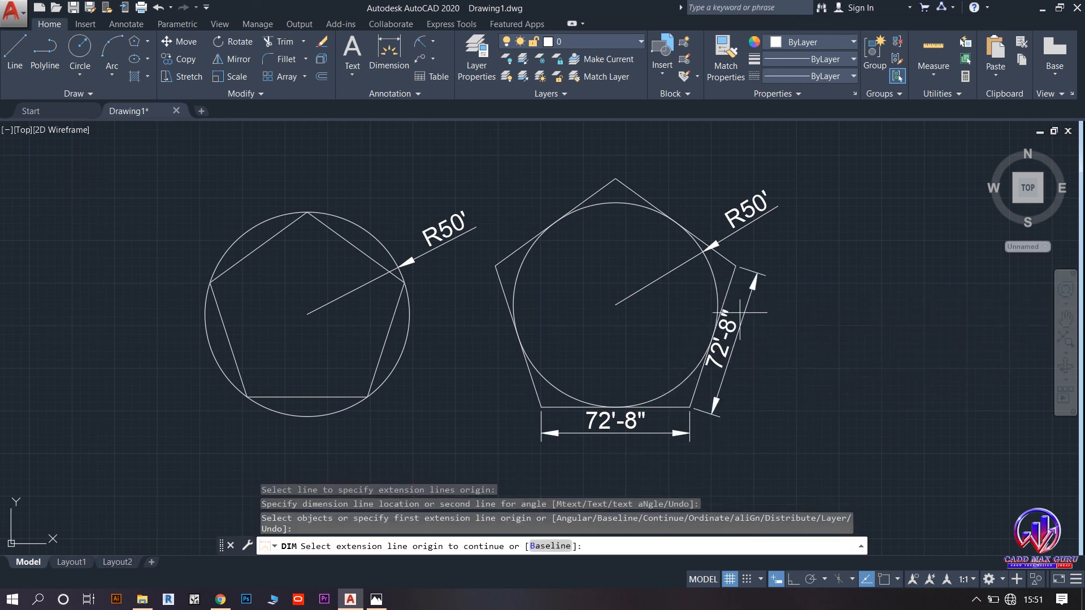
click(505, 257)
click(559, 196)
click(655, 207)
click(644, 170)
- Dimension the inscribed pentagon's bottom and lower-right sides, and finish the Dimension command
scroll(469, 294, down, 4)
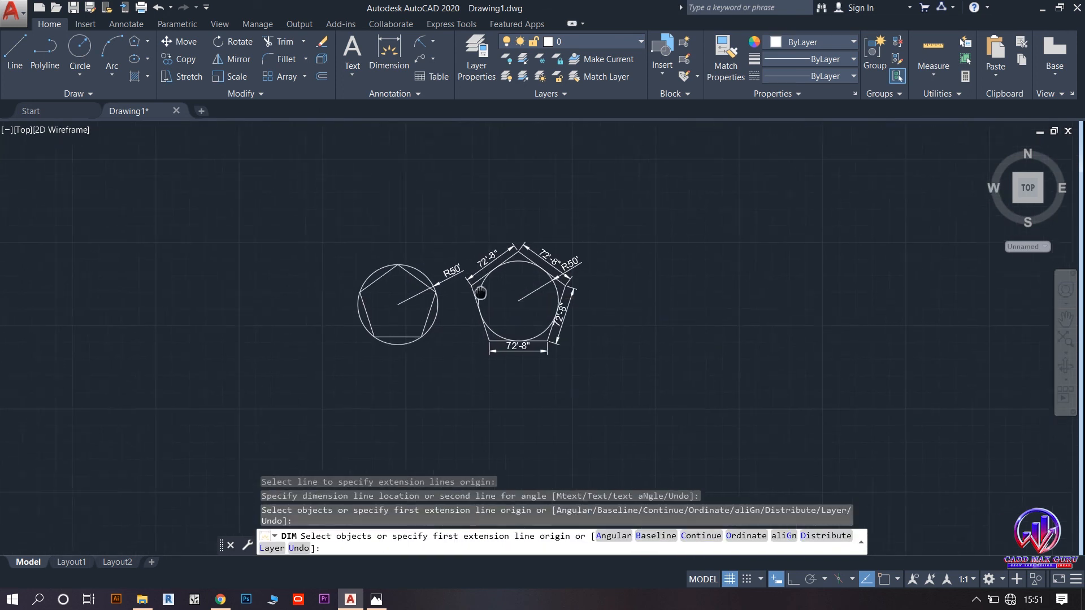
scroll(220, 367, up, 5)
click(243, 353)
click(246, 396)
click(418, 241)
click(430, 282)
scroll(280, 341, down, 4)
right_click(669, 332)
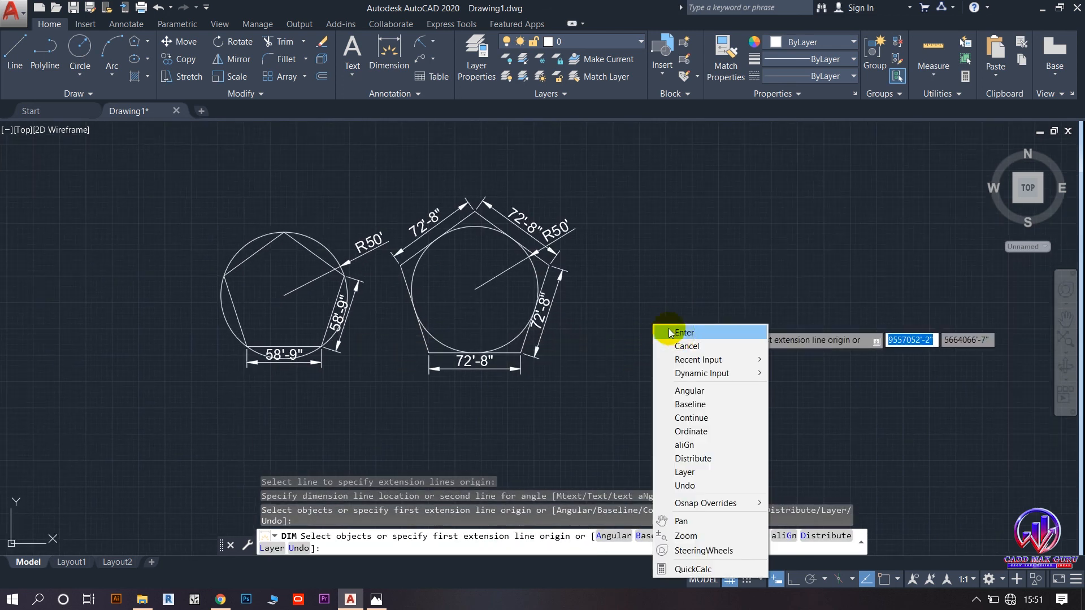
click(669, 332)
- Draw a five-sided polygon by its edge to the right of the other pentagons, with Ortho on and a 50' horizontal bottom edge
middle_drag(571, 351, 457, 370)
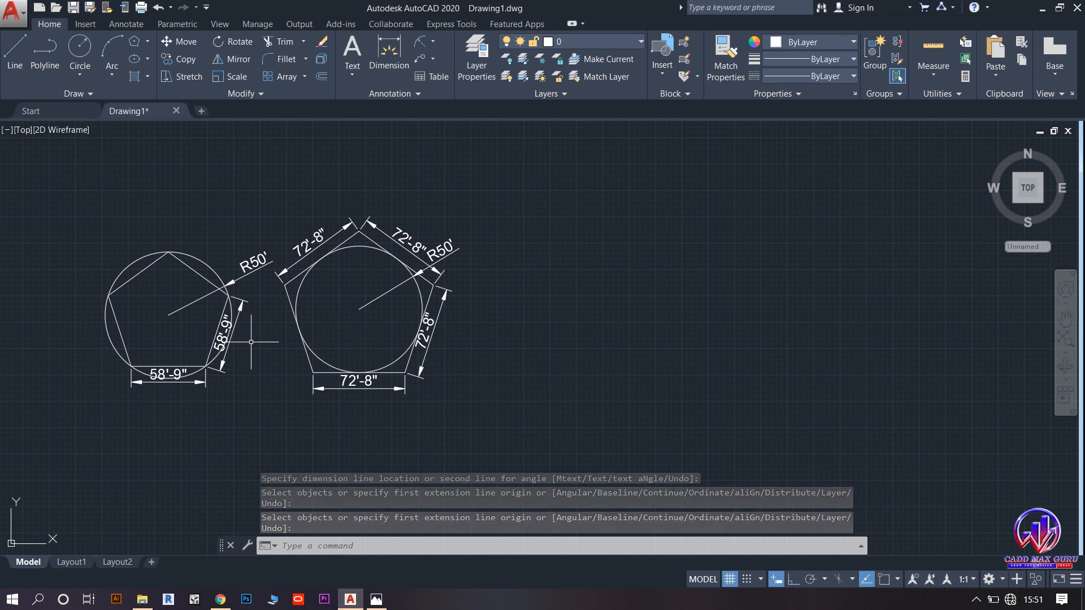
click(136, 42)
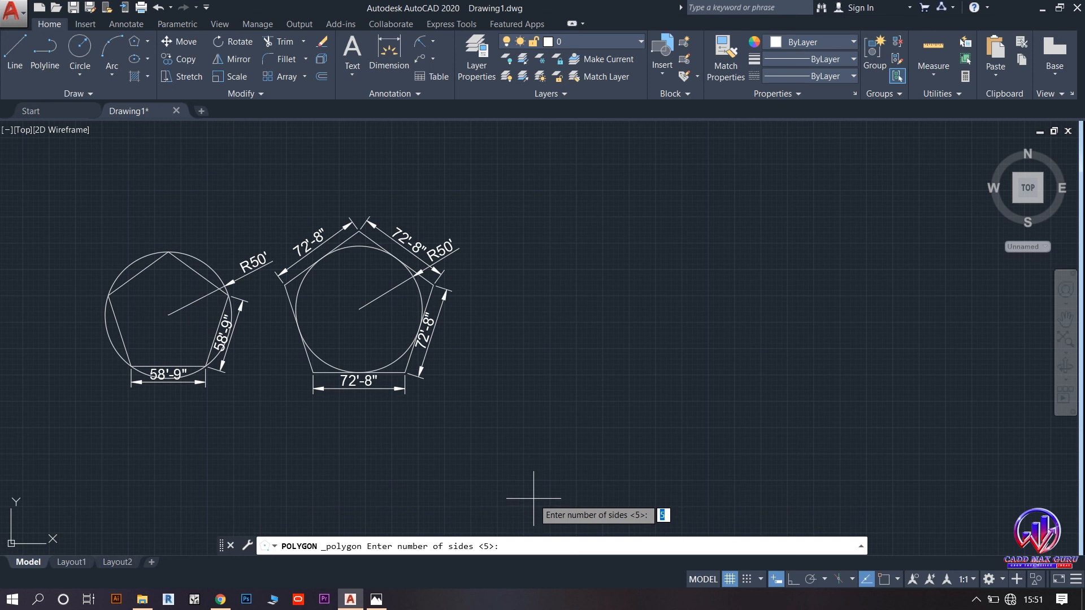
key(Return)
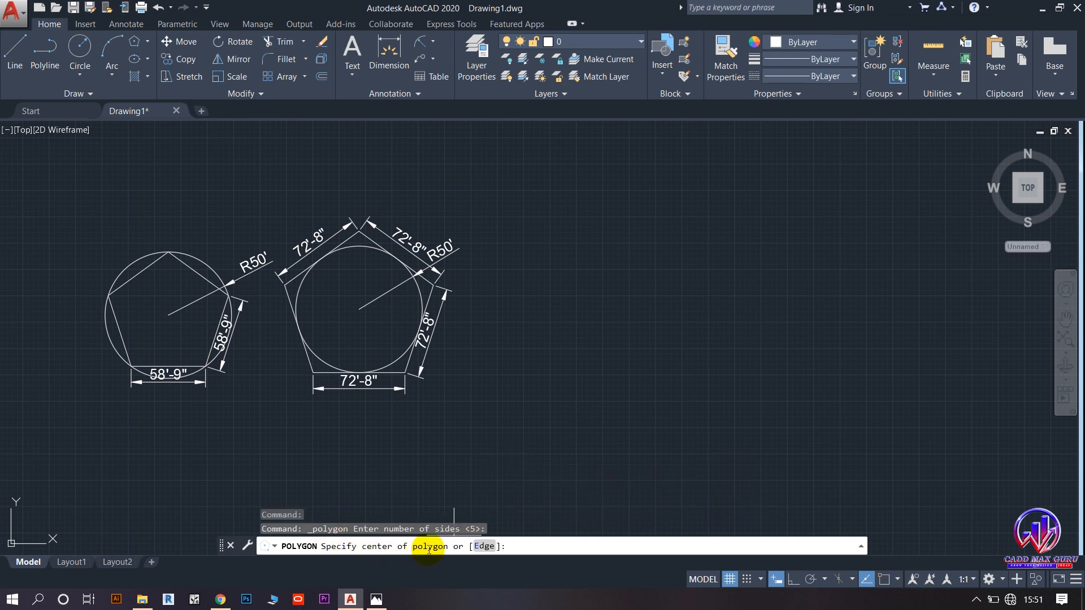
click(485, 547)
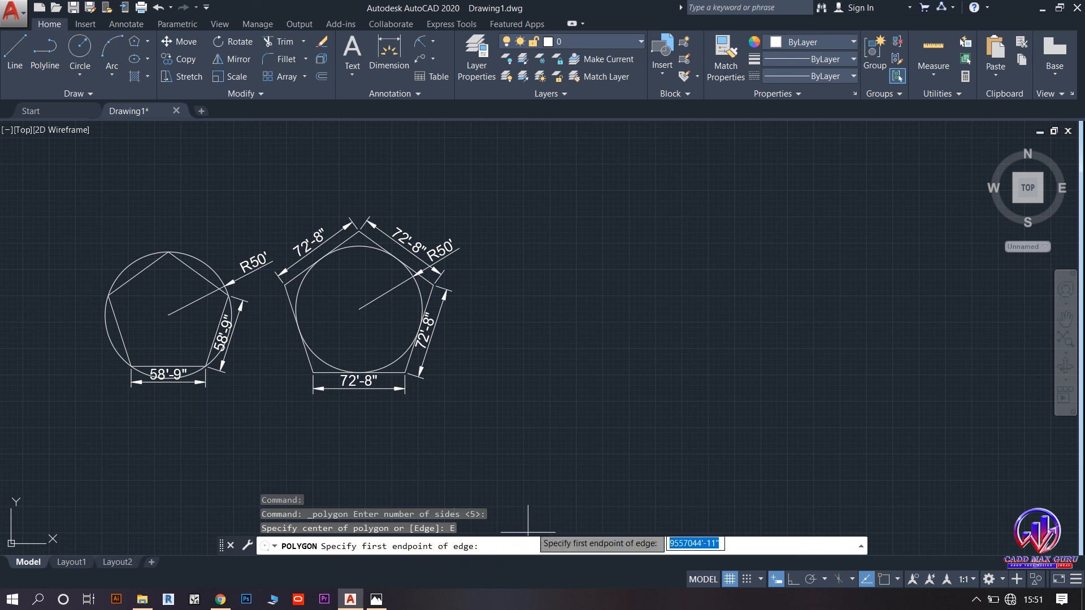
click(553, 382)
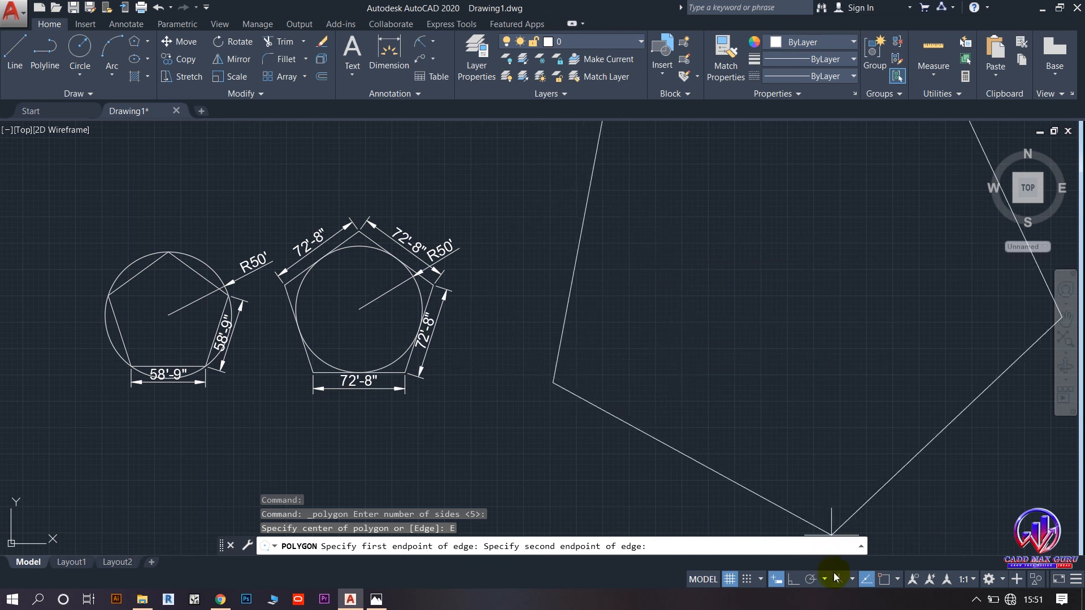
click(793, 580)
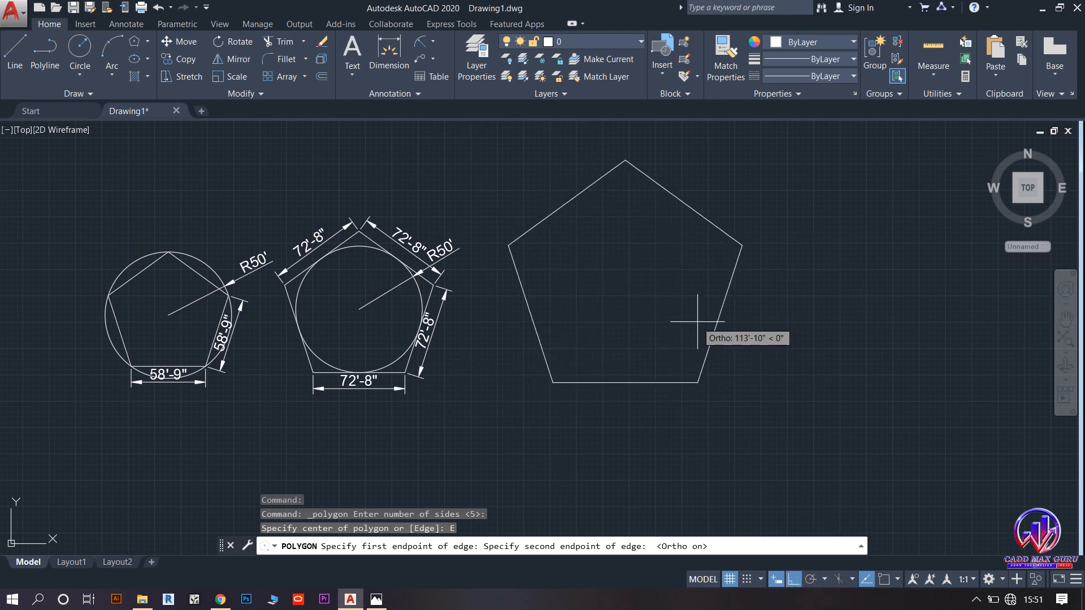
text(50')
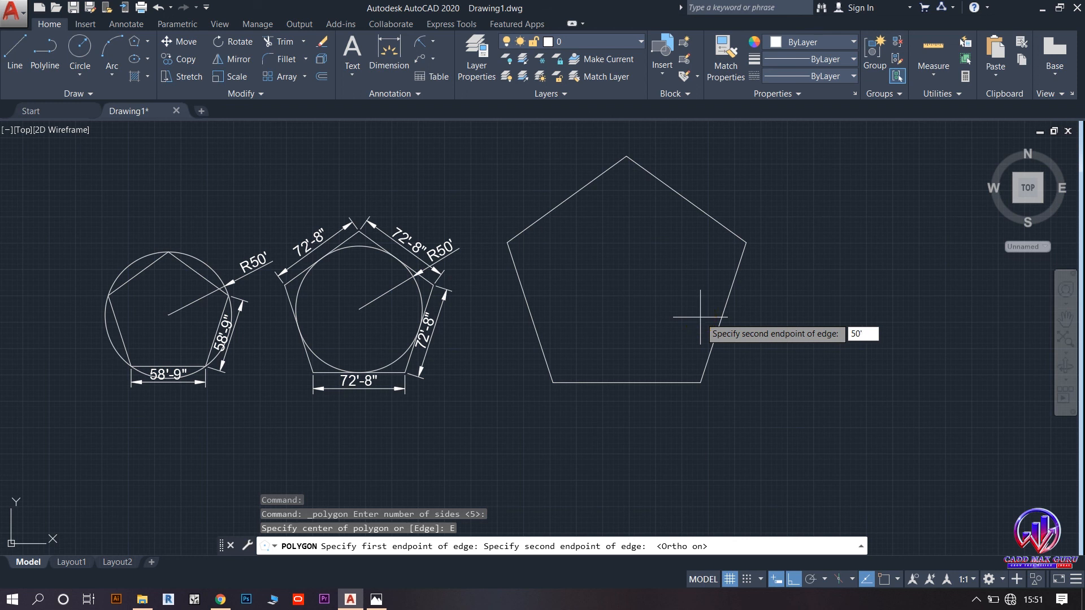
key(Return)
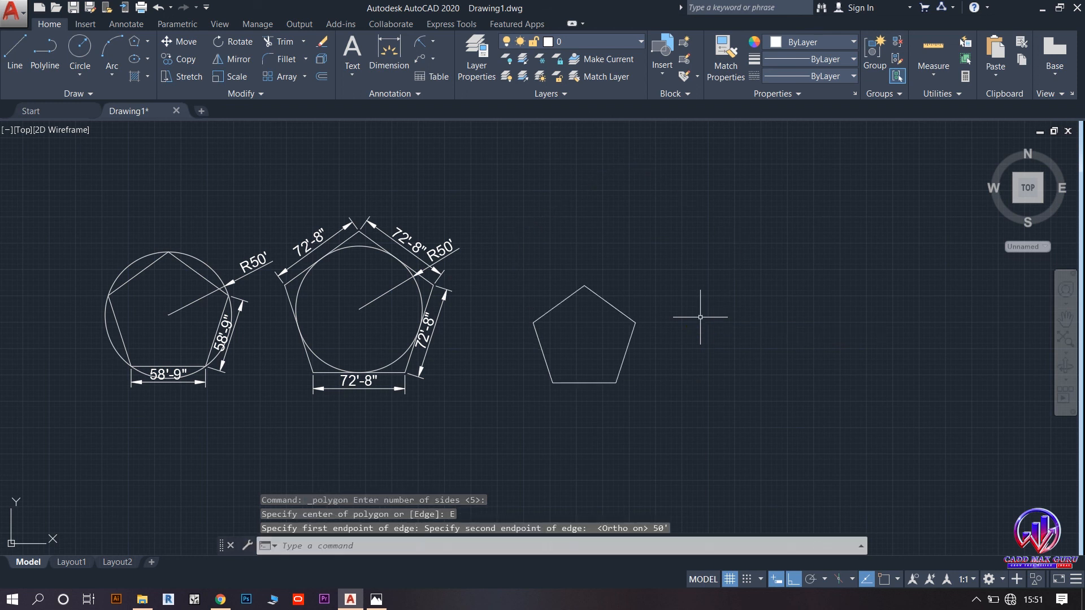
scroll(552, 402, up, 2)
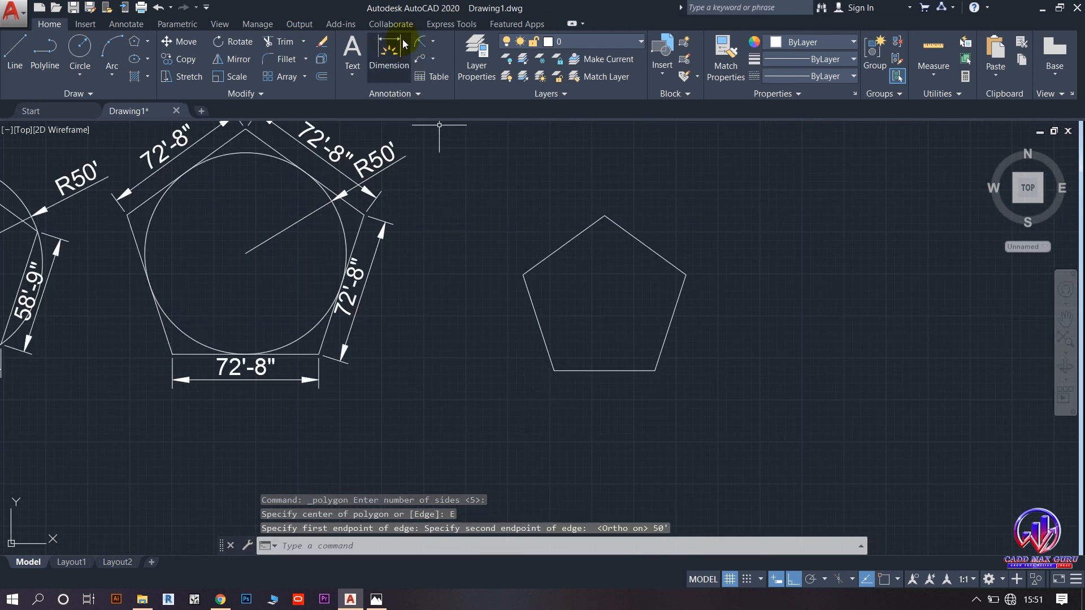
- Dimension the bottom side of the edge-drawn pentagon, placing the dimension below it
click(389, 49)
click(594, 371)
click(605, 400)
- Try to dimension the edge-drawn pentagon's lower-right side, finish the command, turn Ortho off and erase that dimension
click(674, 310)
click(697, 322)
right_click(735, 323)
click(735, 323)
click(792, 582)
click(732, 330)
click(670, 360)
key(Delete)
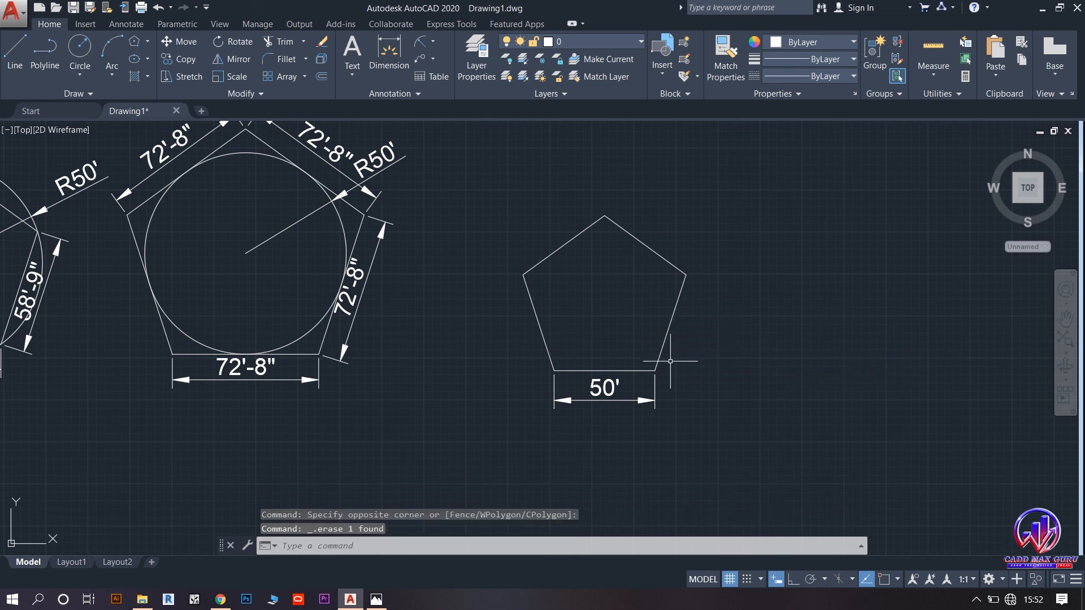
- Dimension the lower-right and upper-left sides of the edge-drawn pentagon, placing both dimensions outside it
click(378, 48)
click(674, 314)
click(685, 328)
click(563, 246)
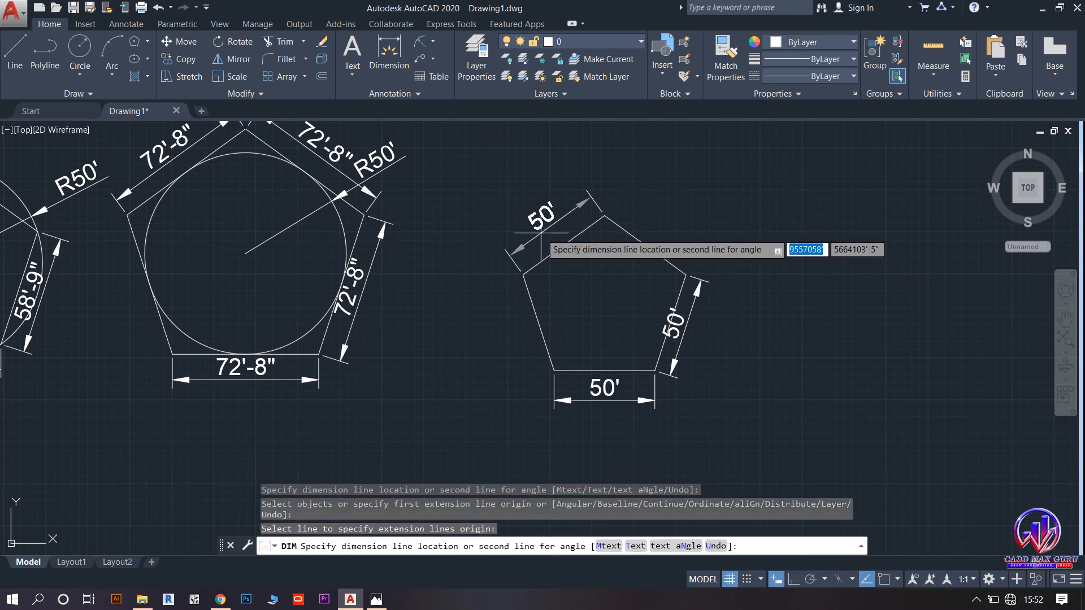
click(537, 229)
- Add an angular dimension inside the edge-drawn pentagon's bottom-left corner, between its lower-left and bottom sides
click(433, 42)
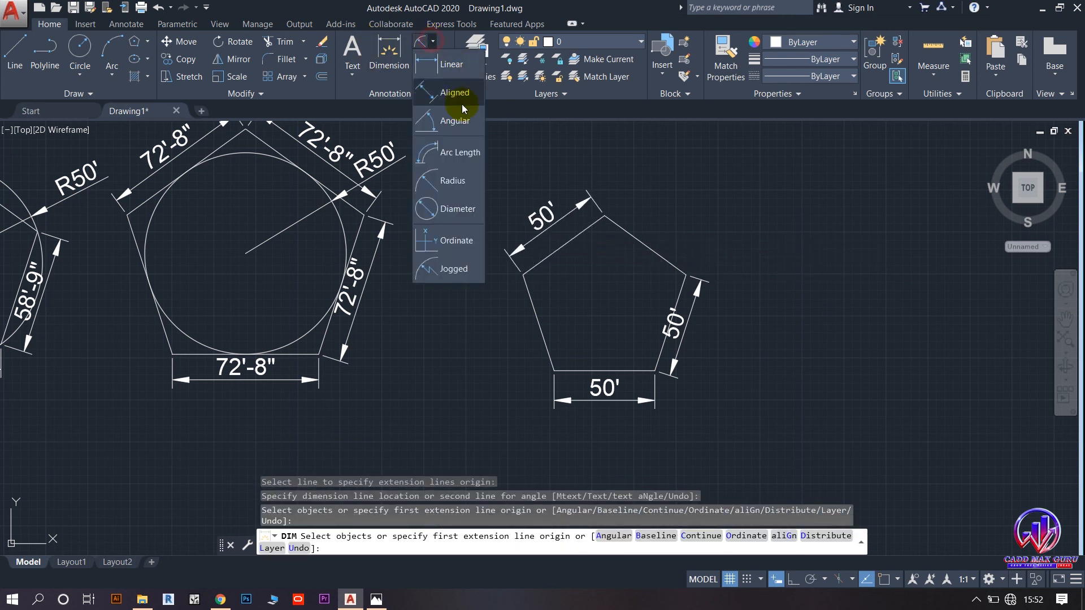
click(460, 128)
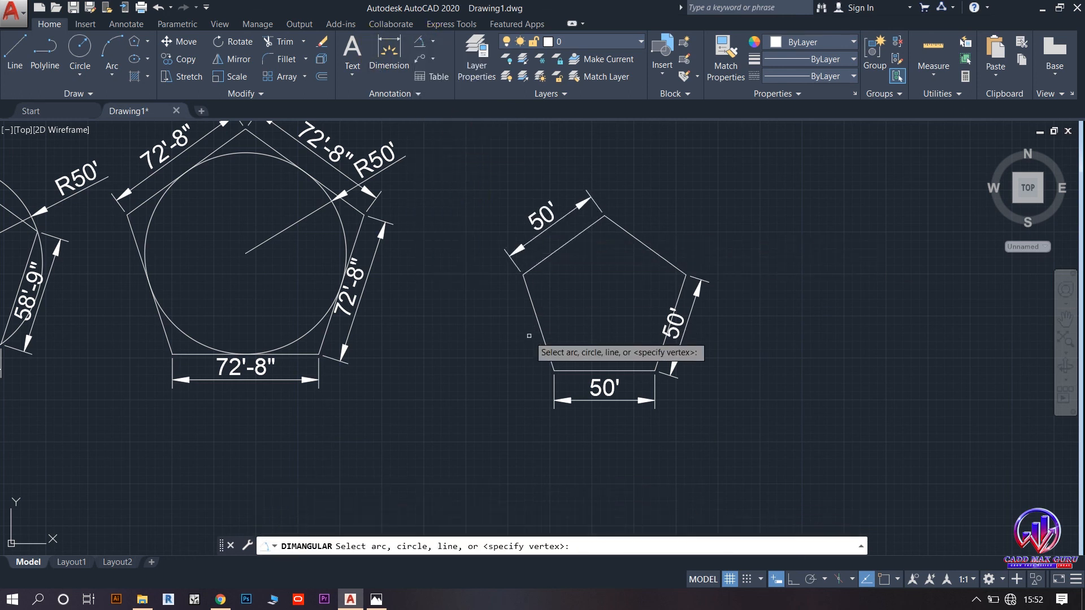
click(541, 334)
click(563, 372)
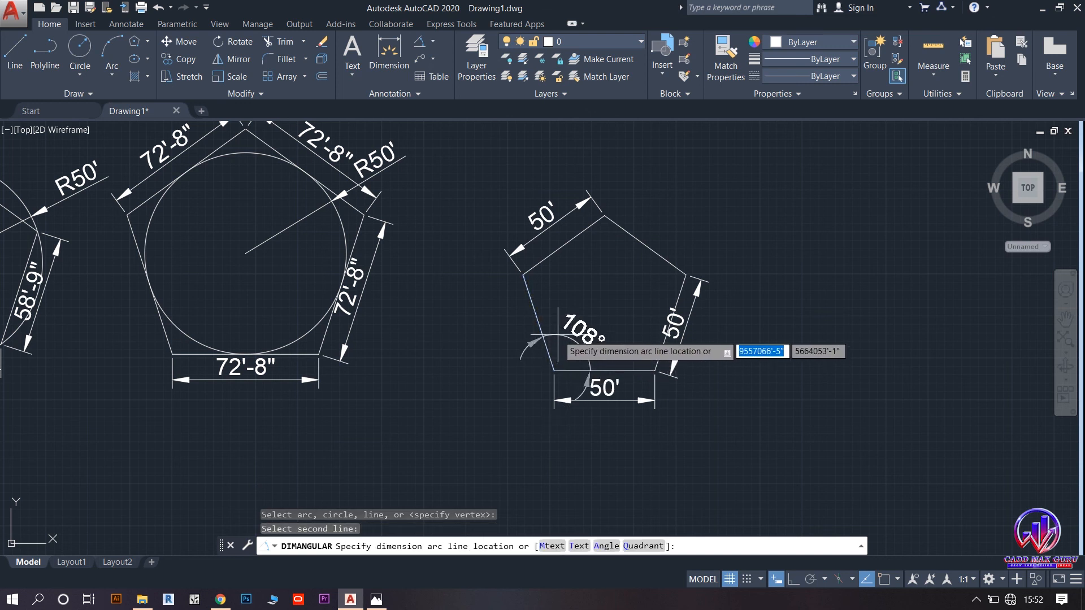
click(556, 327)
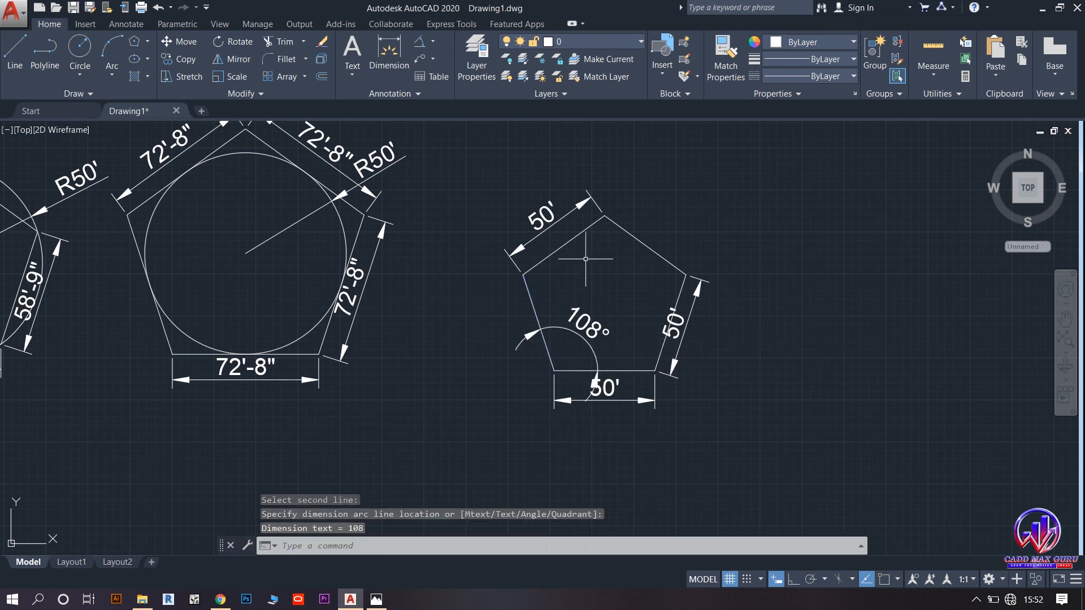
- Add an angular dimension inside the edge-drawn pentagon's top corner, between its two upper sides
click(417, 50)
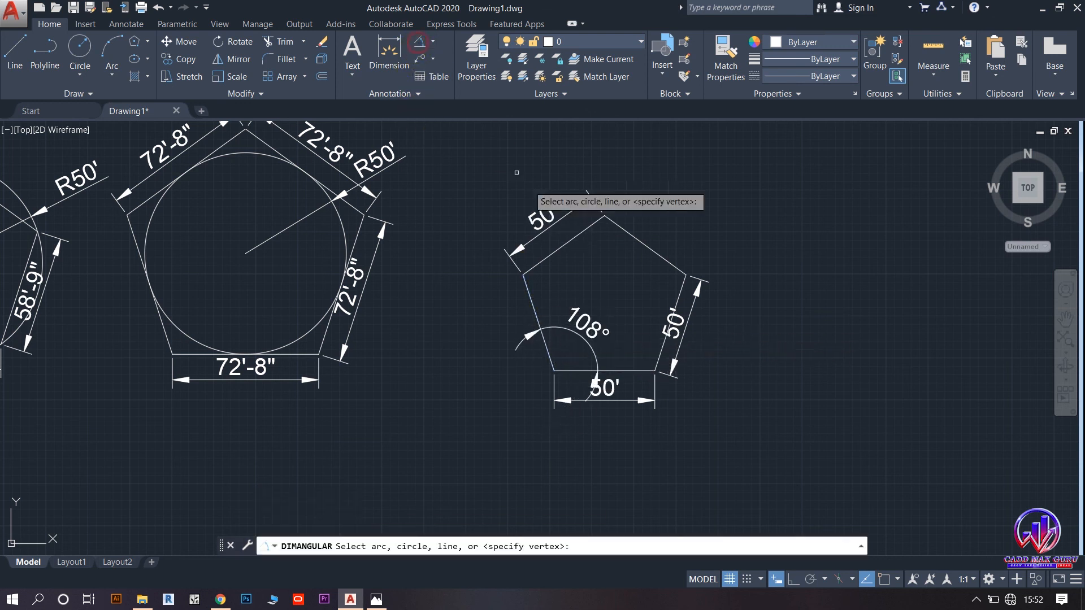
click(588, 228)
click(632, 236)
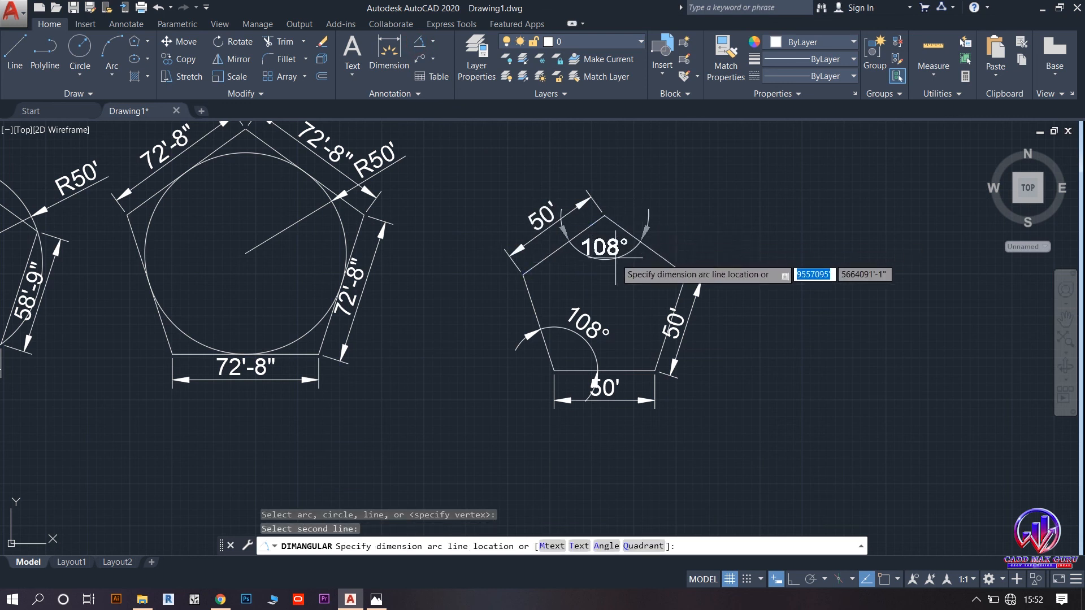
click(586, 241)
scroll(401, 368, down, 5)
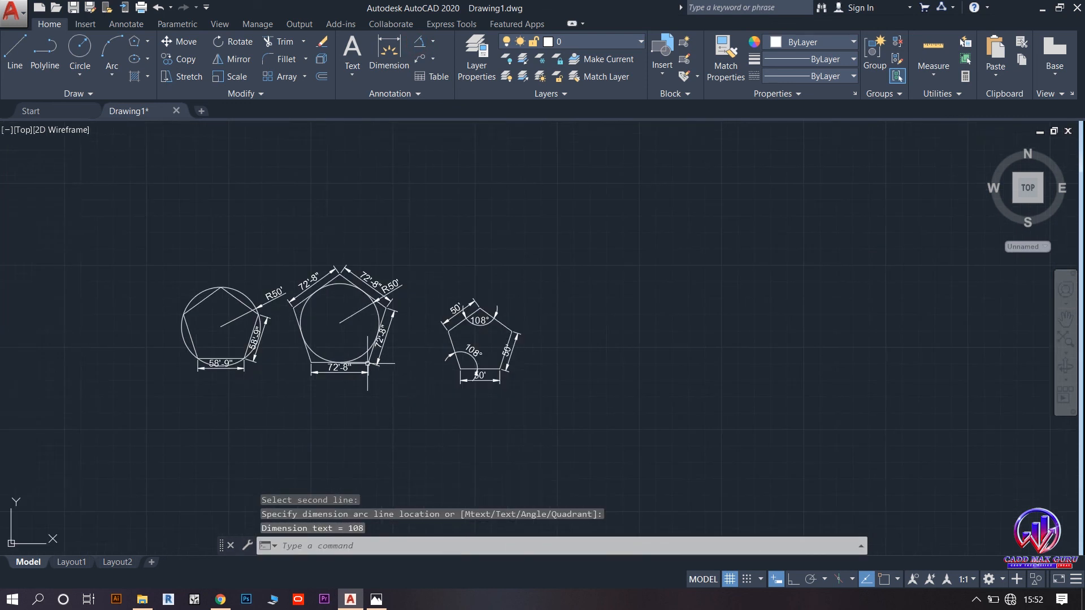
middle_drag(368, 363, 502, 351)
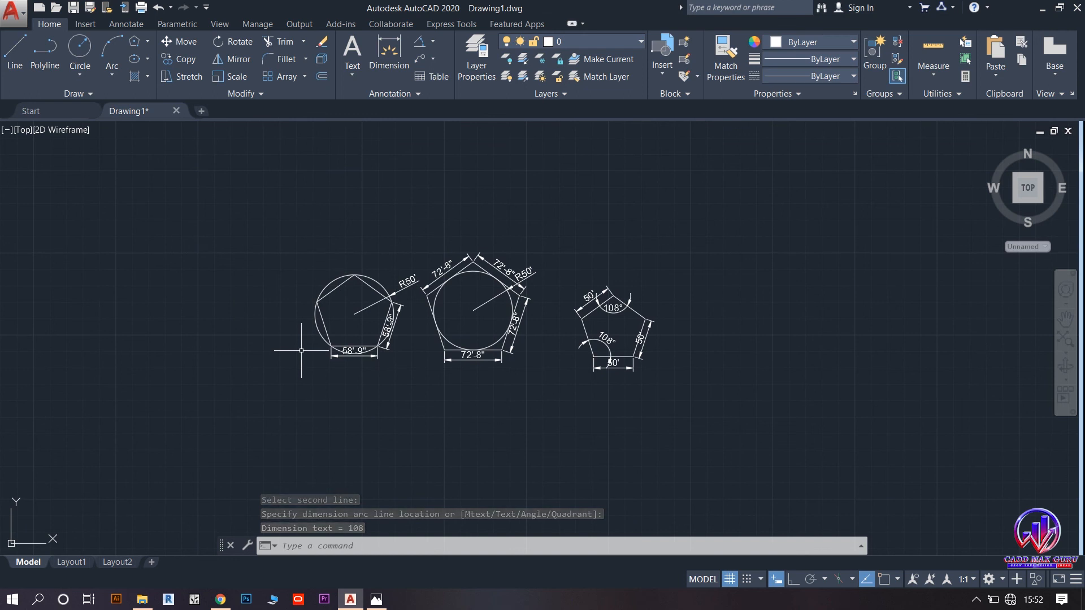